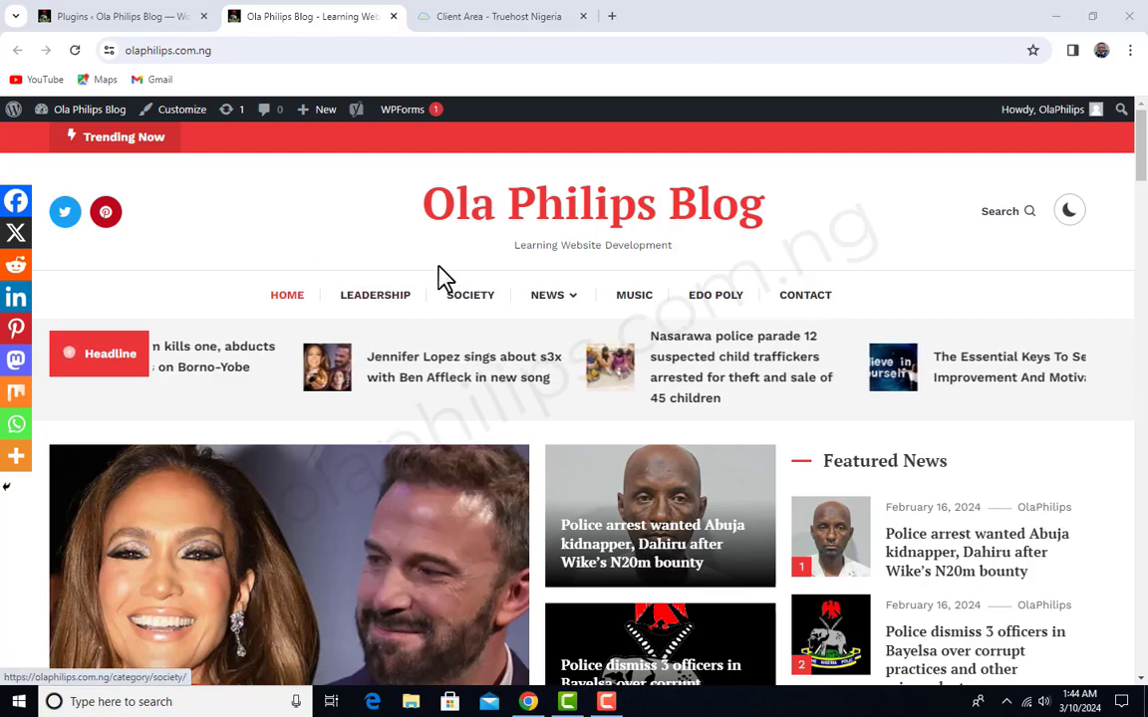
- Review the list of installed plugins in the WordPress admin of Ola Philips Blog
left_click(118, 18)
scroll(377, 518, "down", 2)
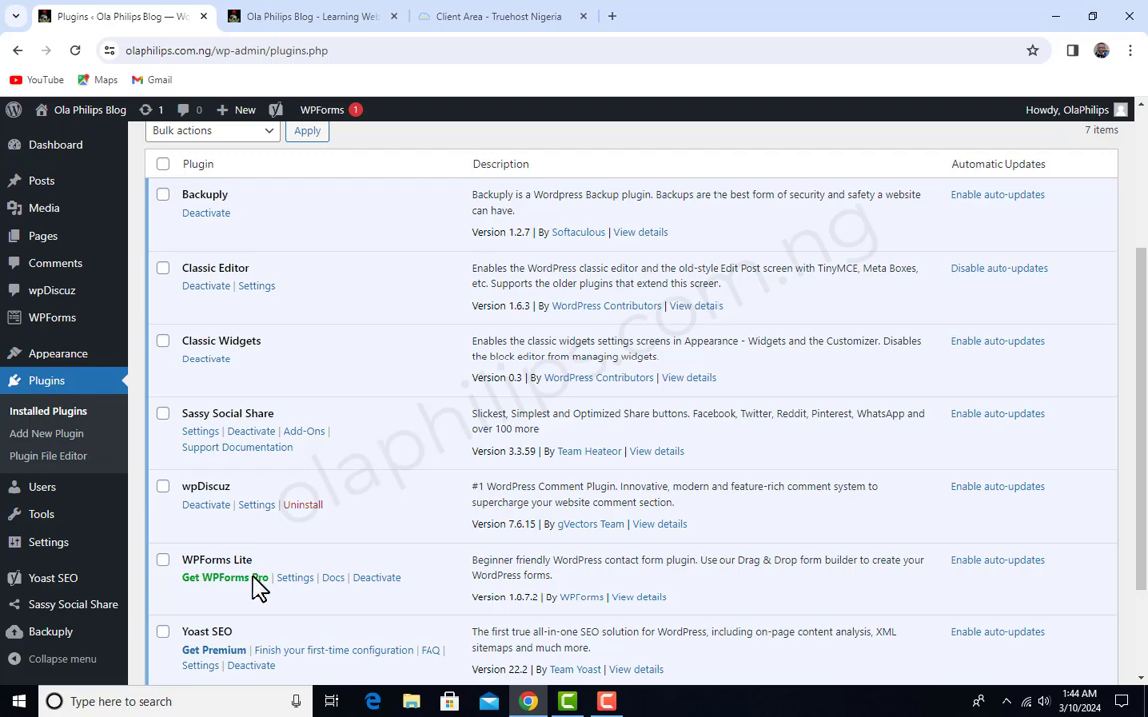
scroll(319, 517, "down", 3)
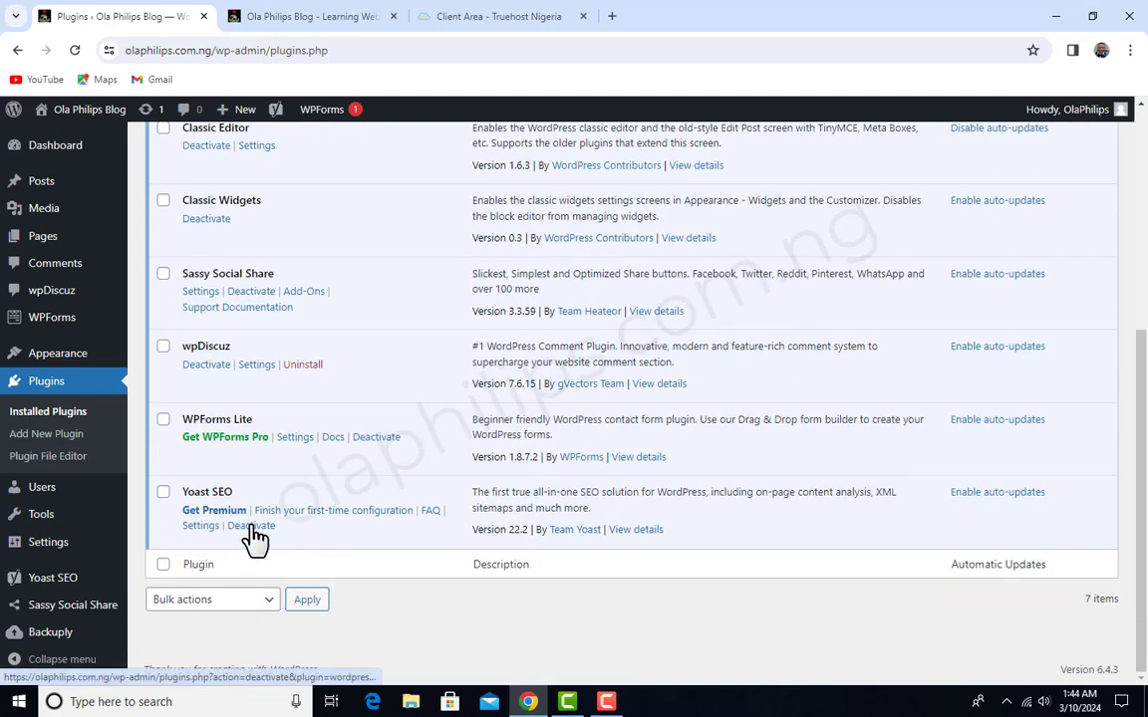
scroll(350, 525, "up", 3)
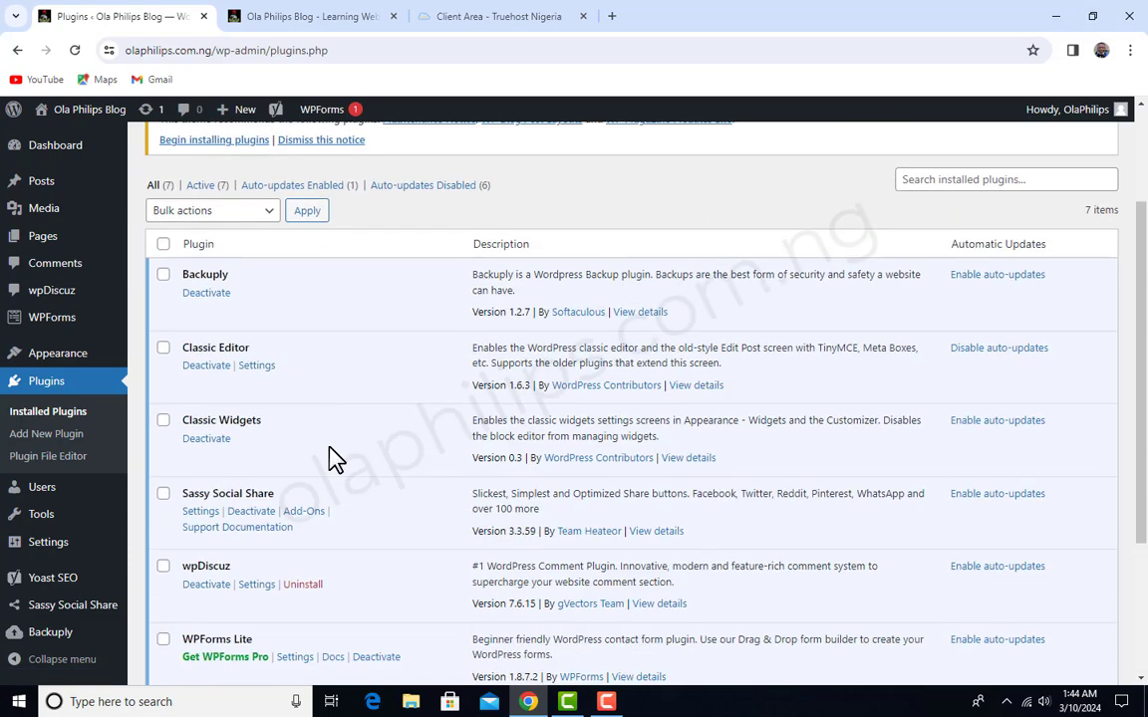
scroll(334, 458, "up", 2)
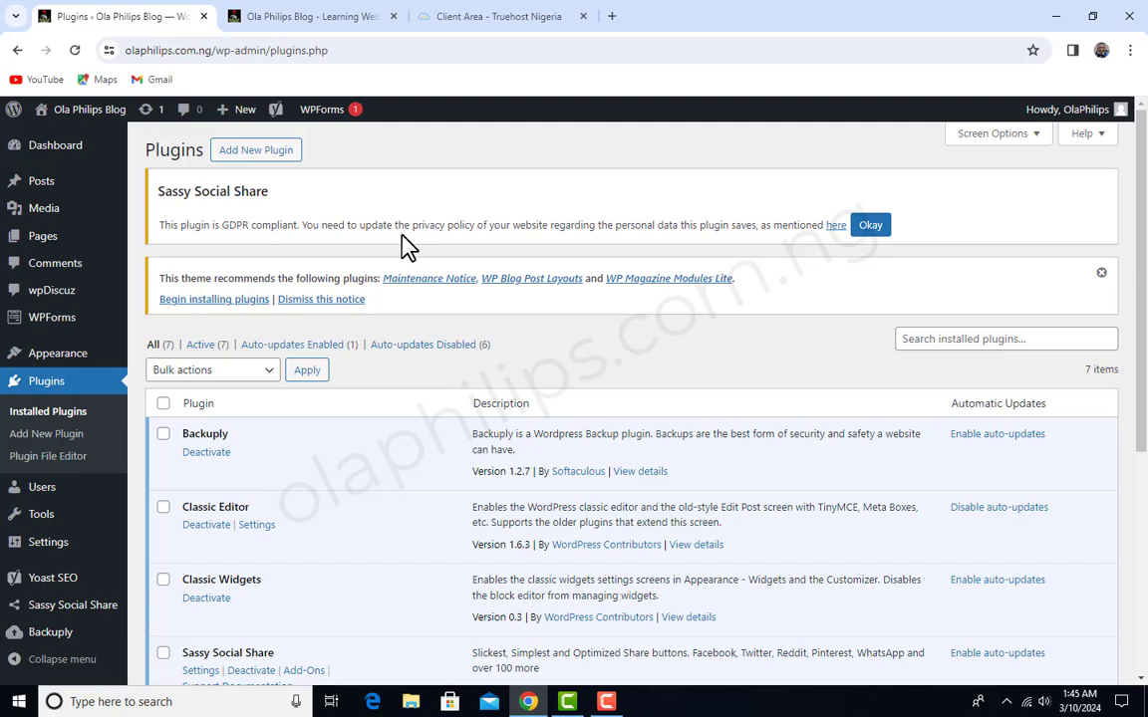
- Open the list of all posts and look through the published entries
mouse_move(47, 190)
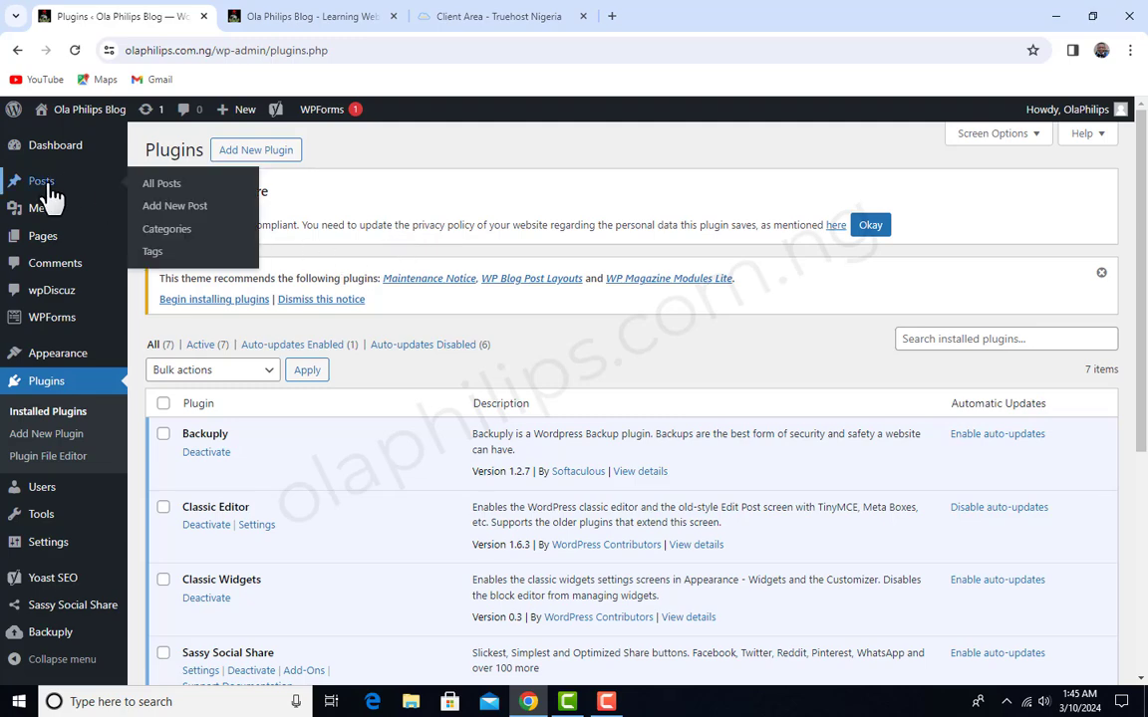
left_click(154, 186)
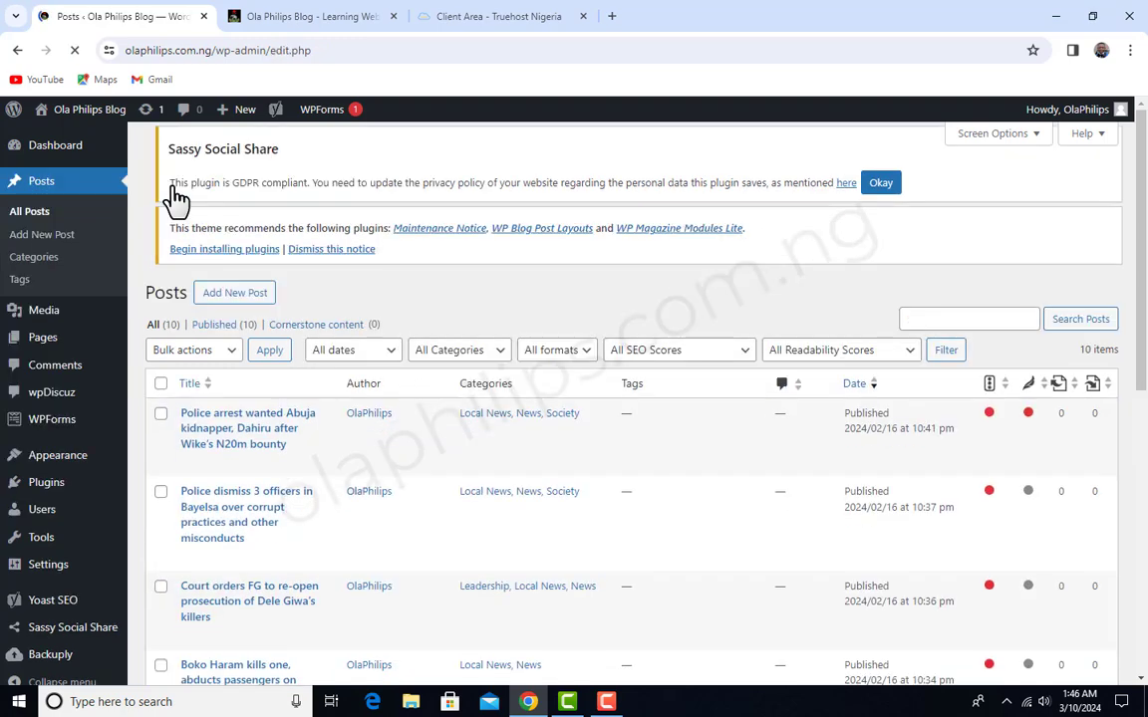
scroll(588, 468, "down", 2)
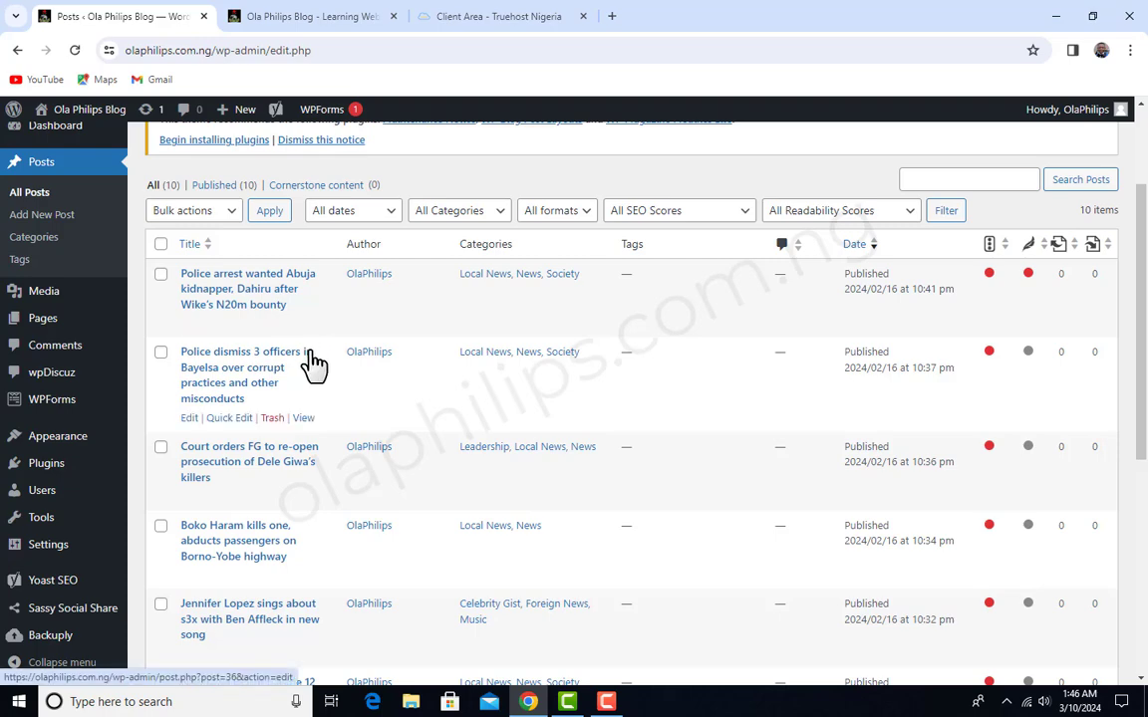
scroll(440, 438, "up", 3)
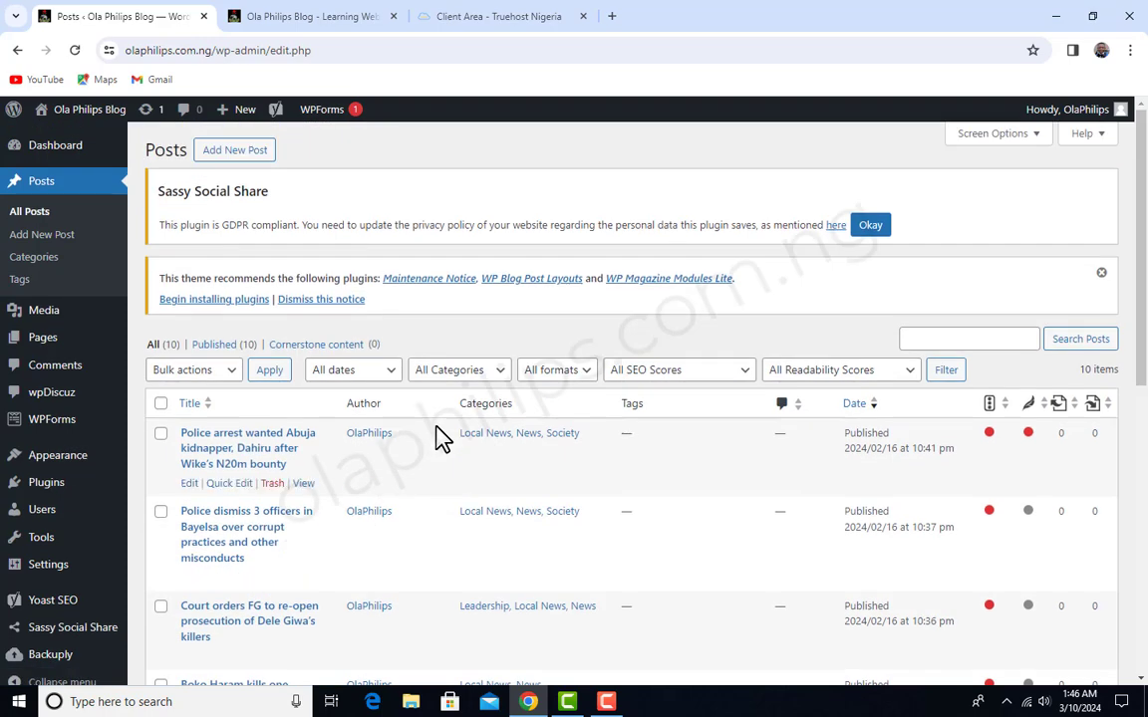
- Start a new post in a separate browser tab, title it "Testing" and publish it
right_click(259, 152)
left_click(339, 165)
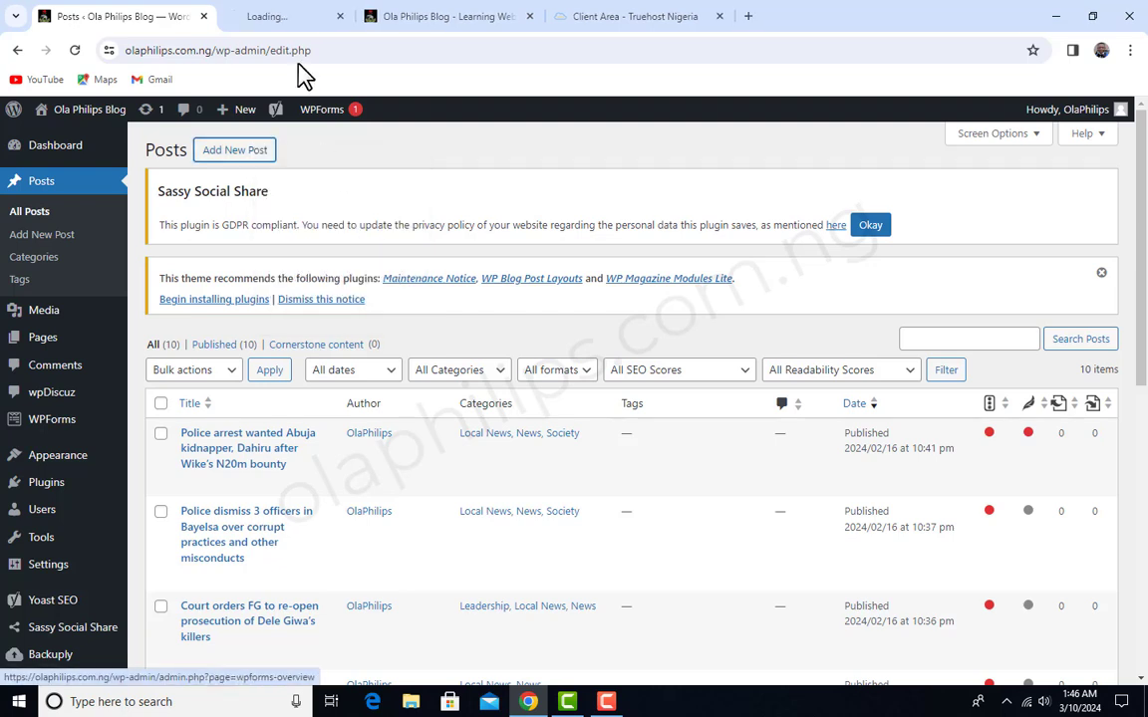
left_click(311, 14)
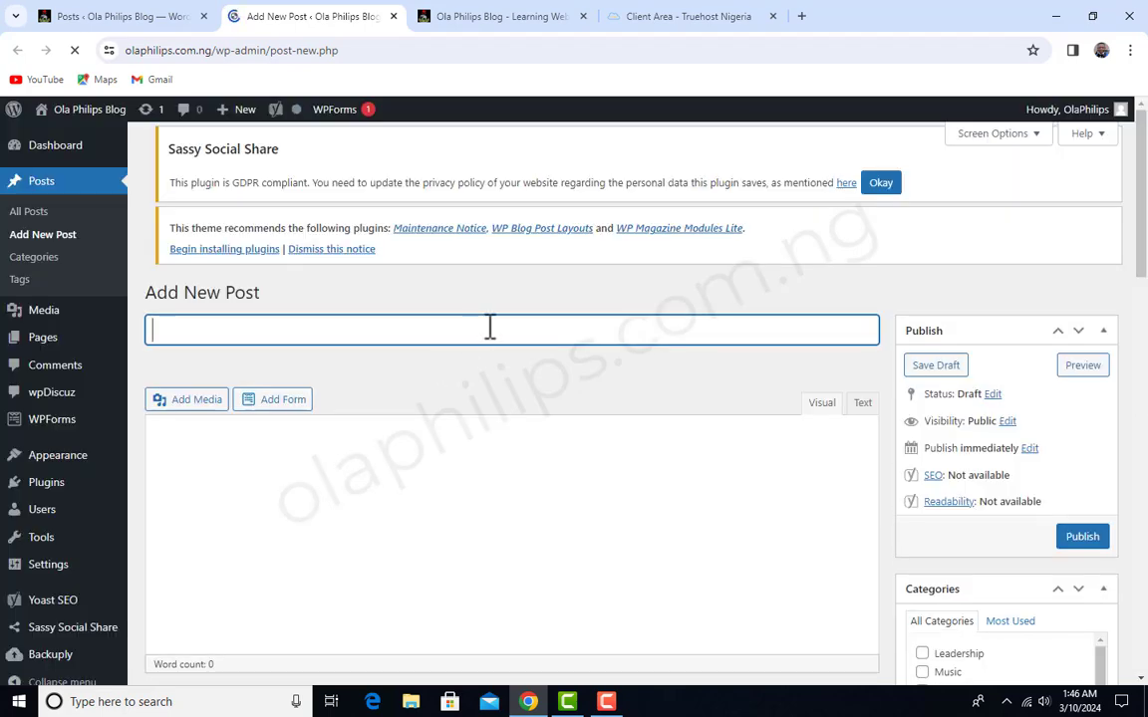
type("Testing")
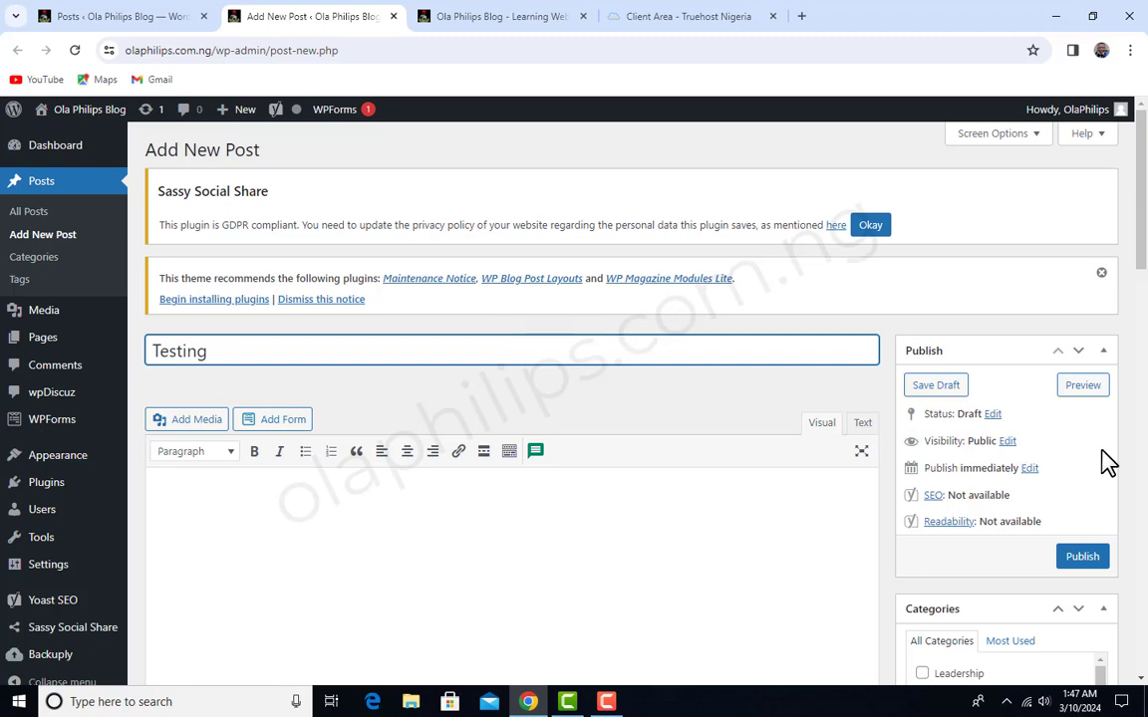
left_click(1088, 558)
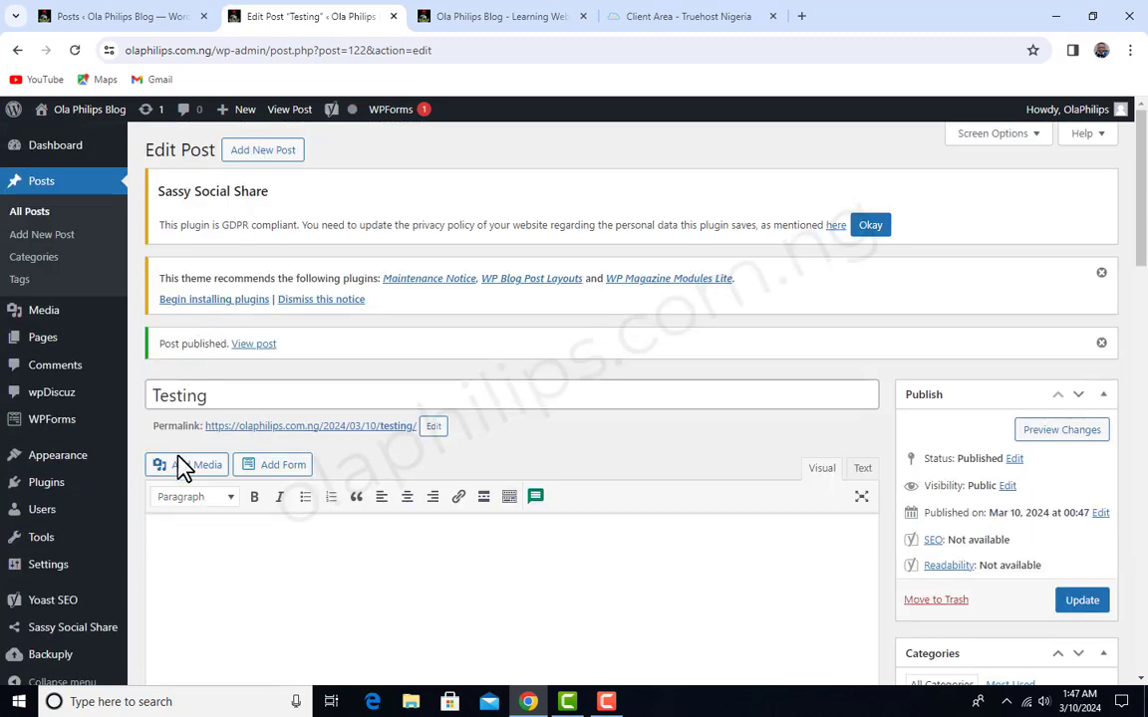
- Try to insert the 728 by 546 pixel .webp image of the couple from the media library into the Testing post
left_click(193, 467)
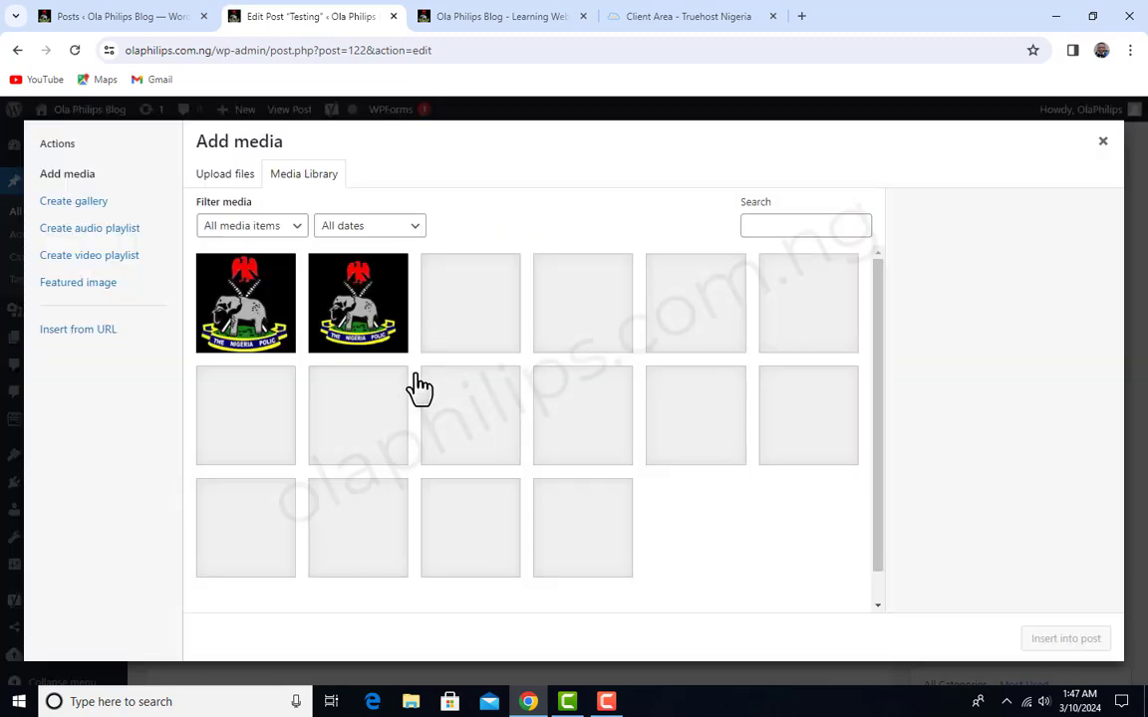
left_click(494, 454)
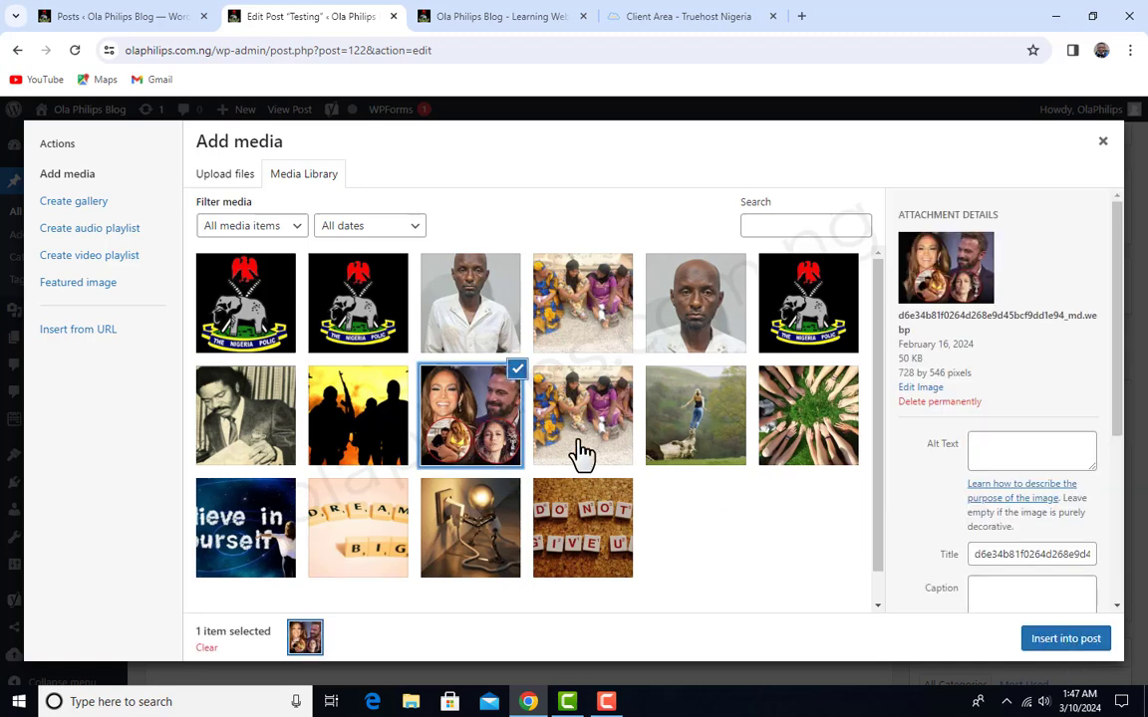
left_click(1066, 640)
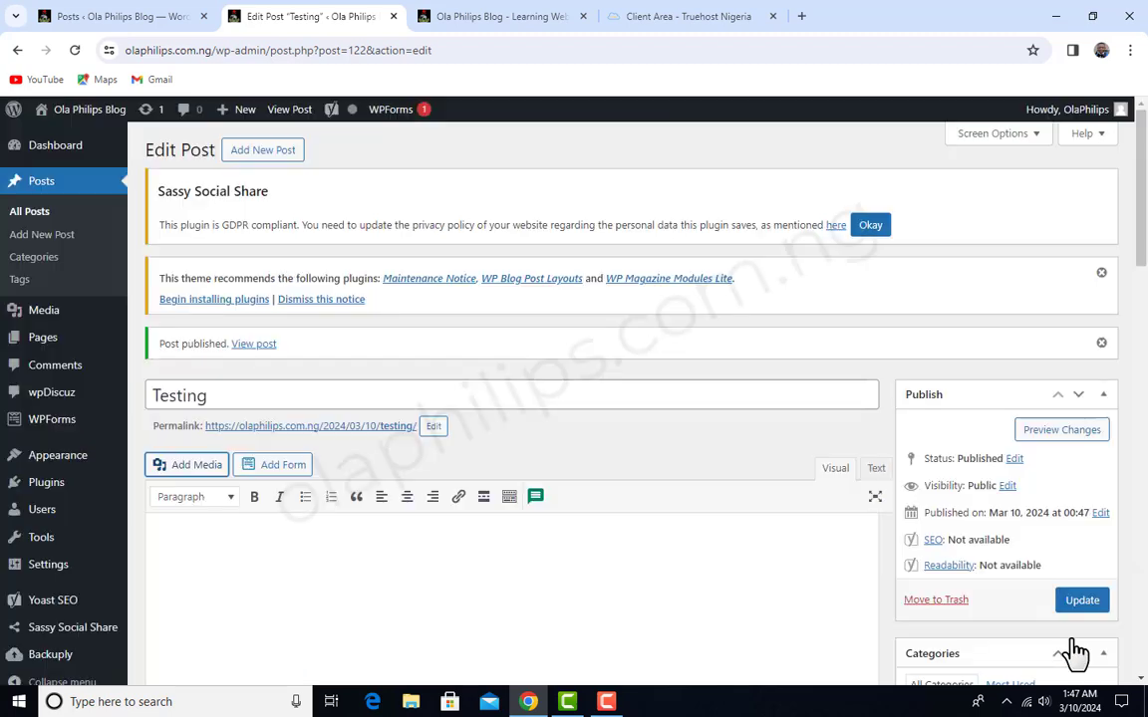
scroll(400, 448, "down", 3)
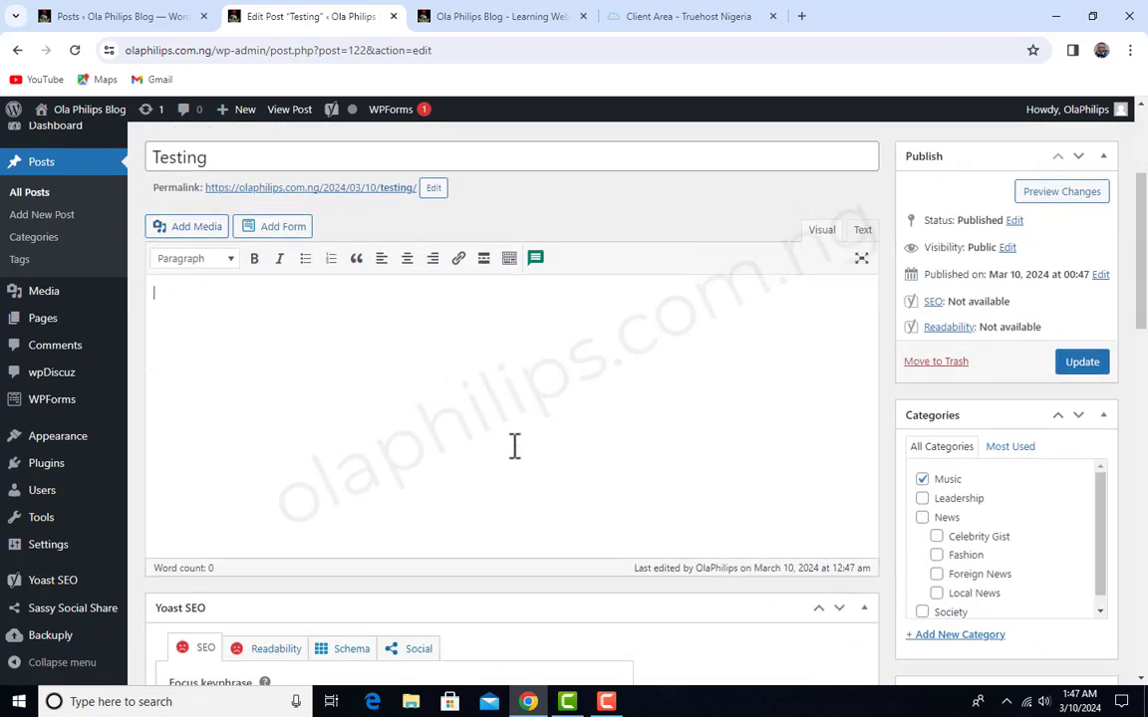
scroll(513, 448, "up", 3)
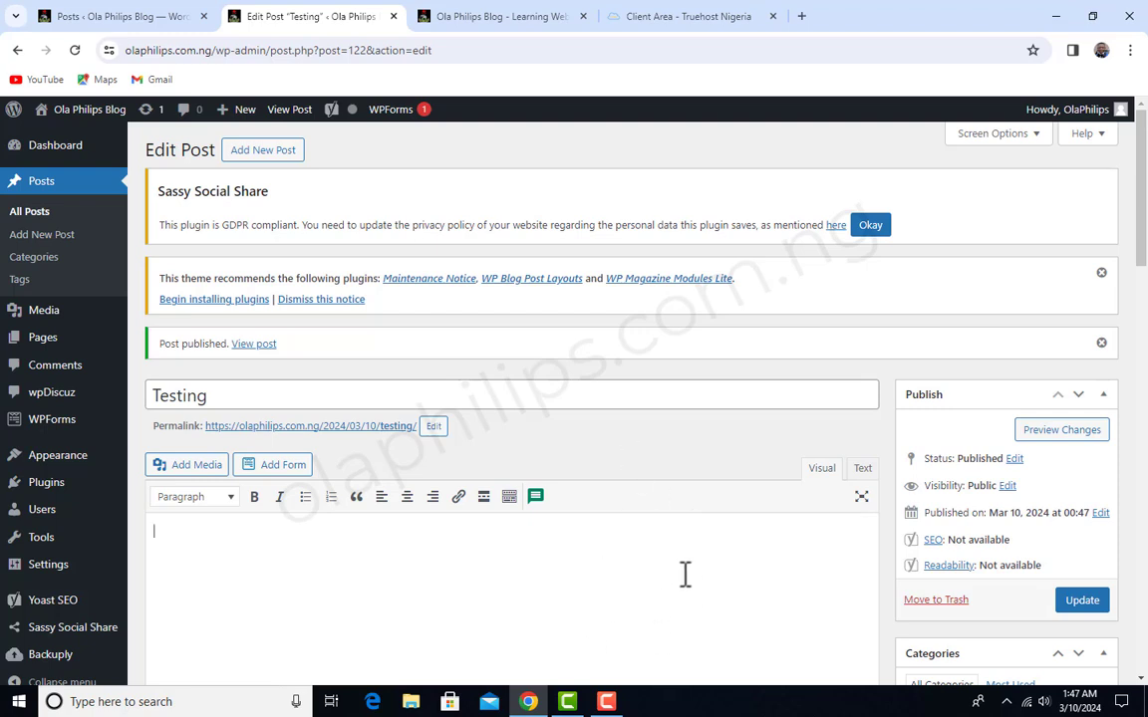
- Deactivate the Classic Editor plugin in the list of installed plugins
mouse_move(43, 492)
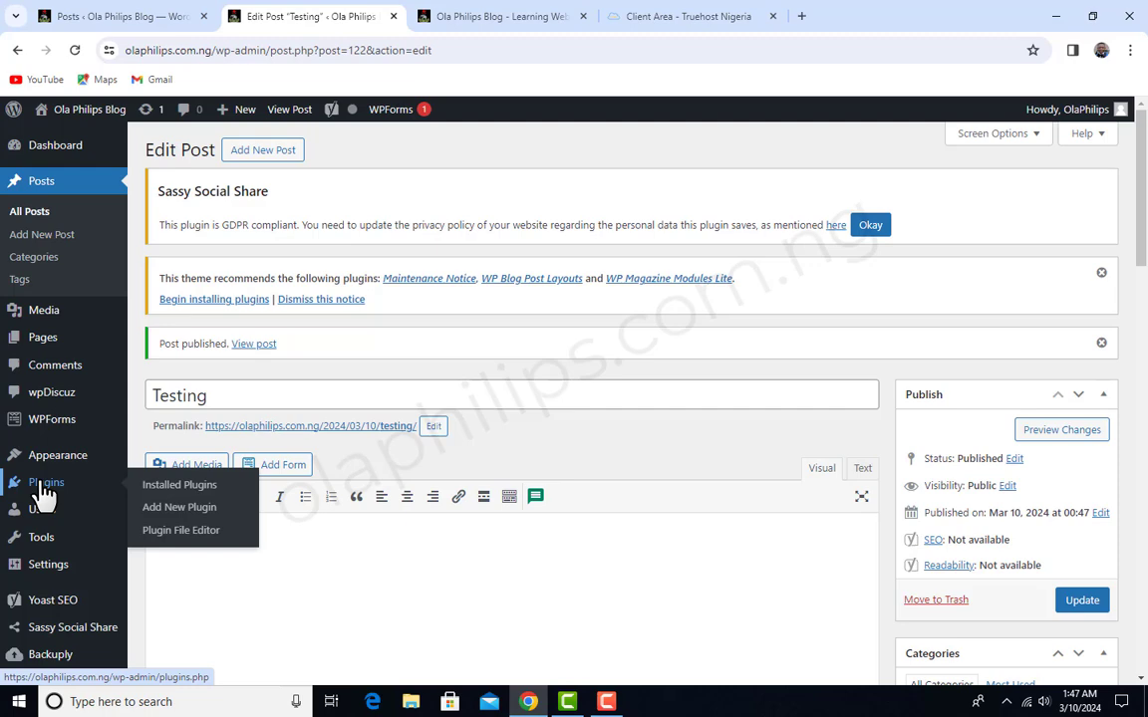
left_click(43, 492)
scroll(530, 374, "down", 3)
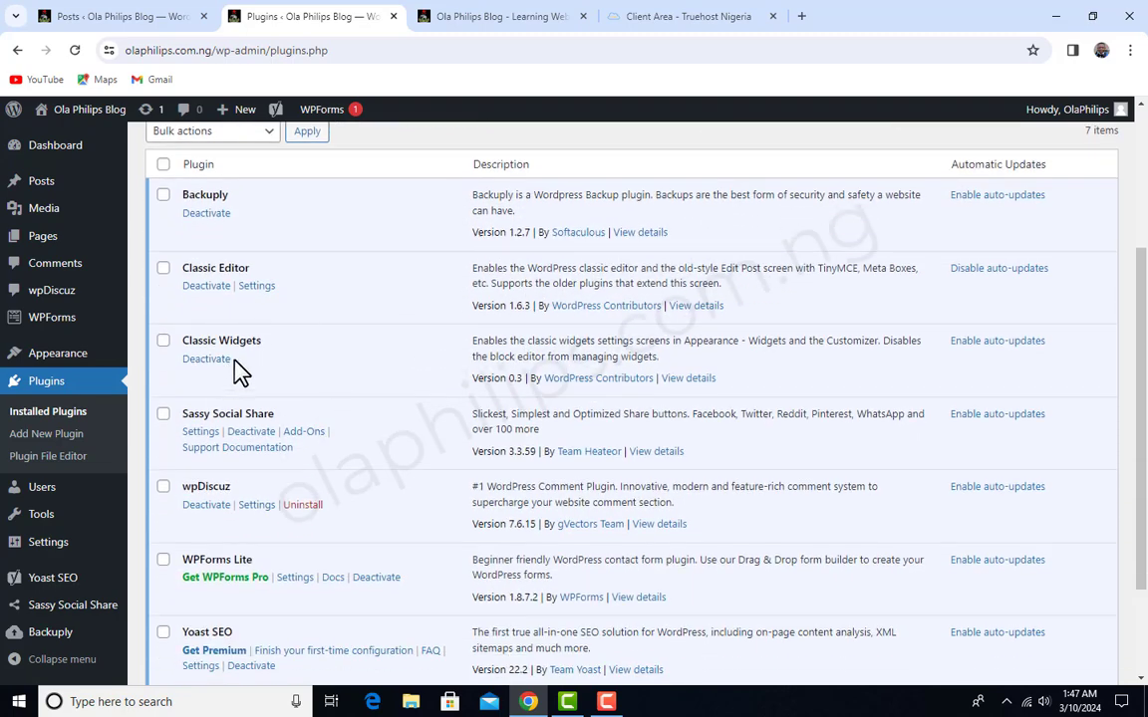
left_click(206, 286)
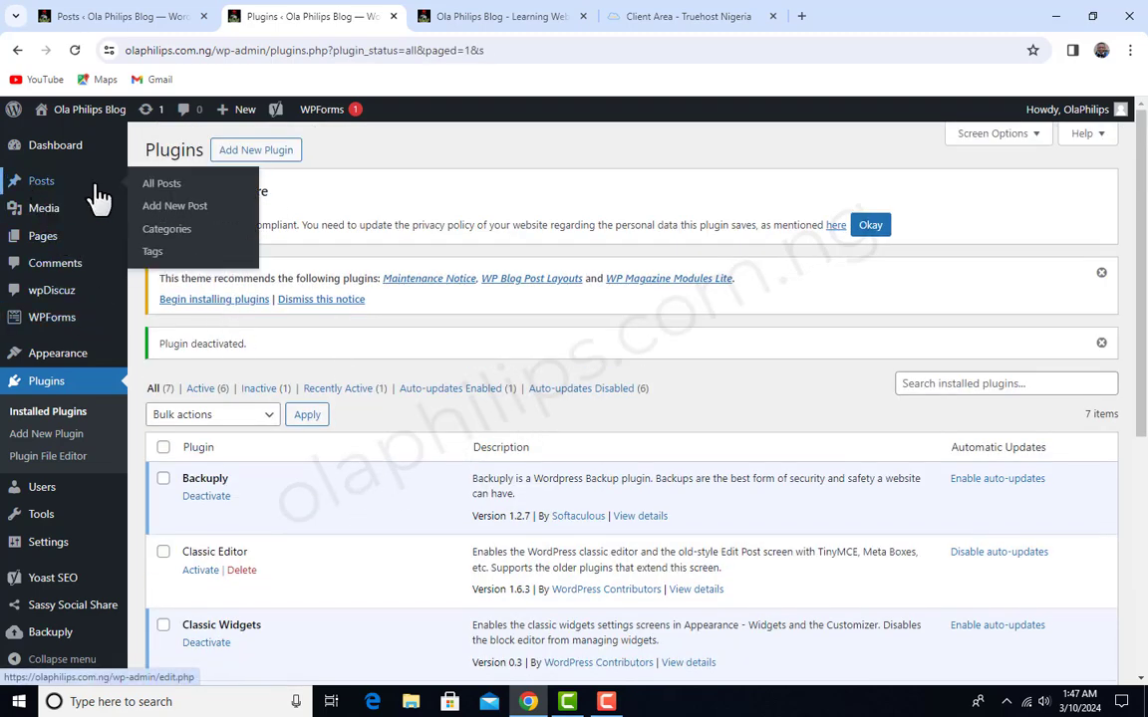
- Open the Testing post for editing from the list of all posts
left_click(173, 190)
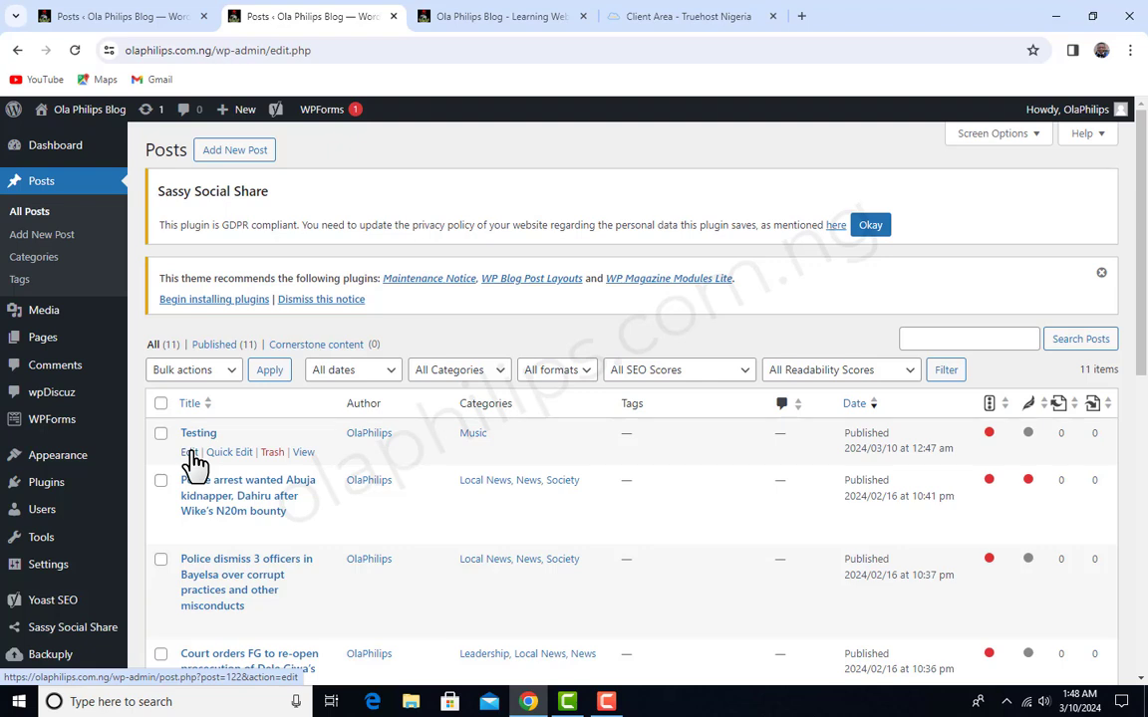
left_click(189, 454)
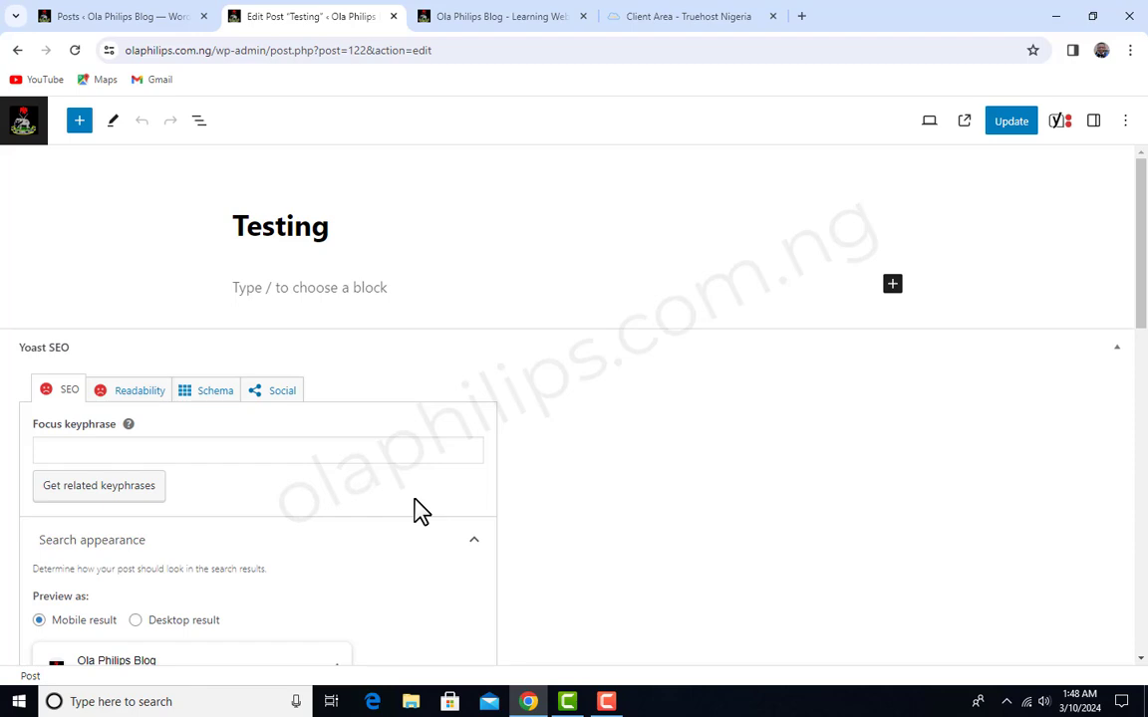
scroll(417, 511, "down", 2)
scroll(417, 512, "up", 2)
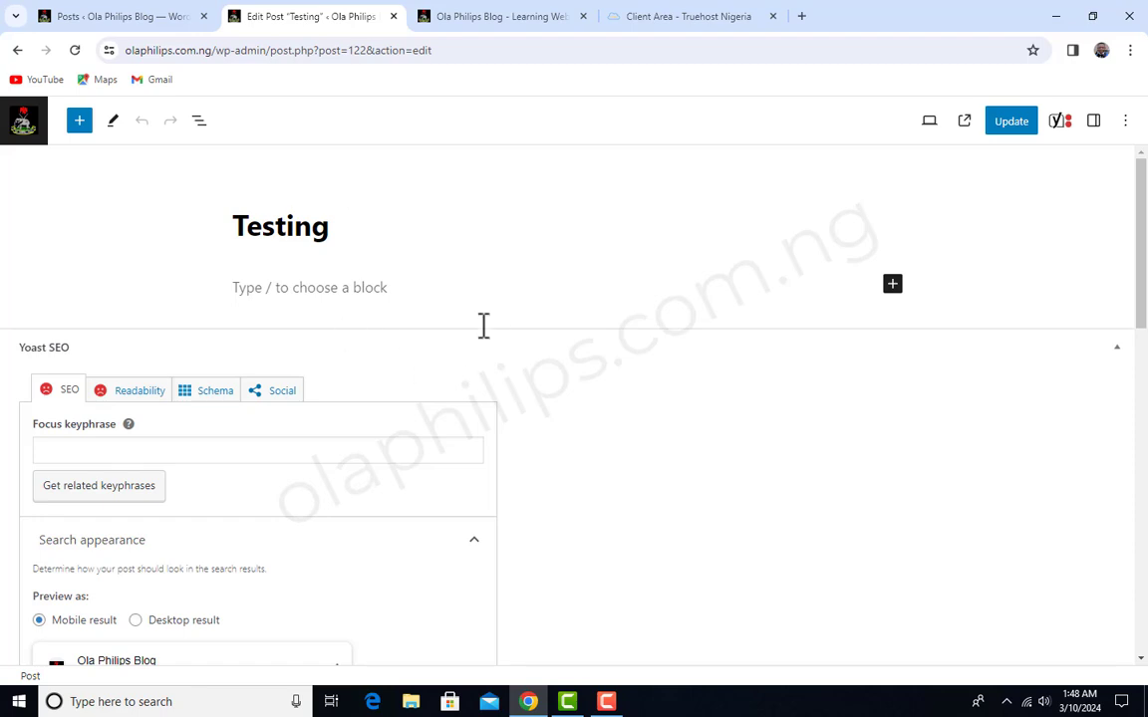
- Add a Classic block containing "I am just testing" to the Testing post and update the post
left_click(80, 121)
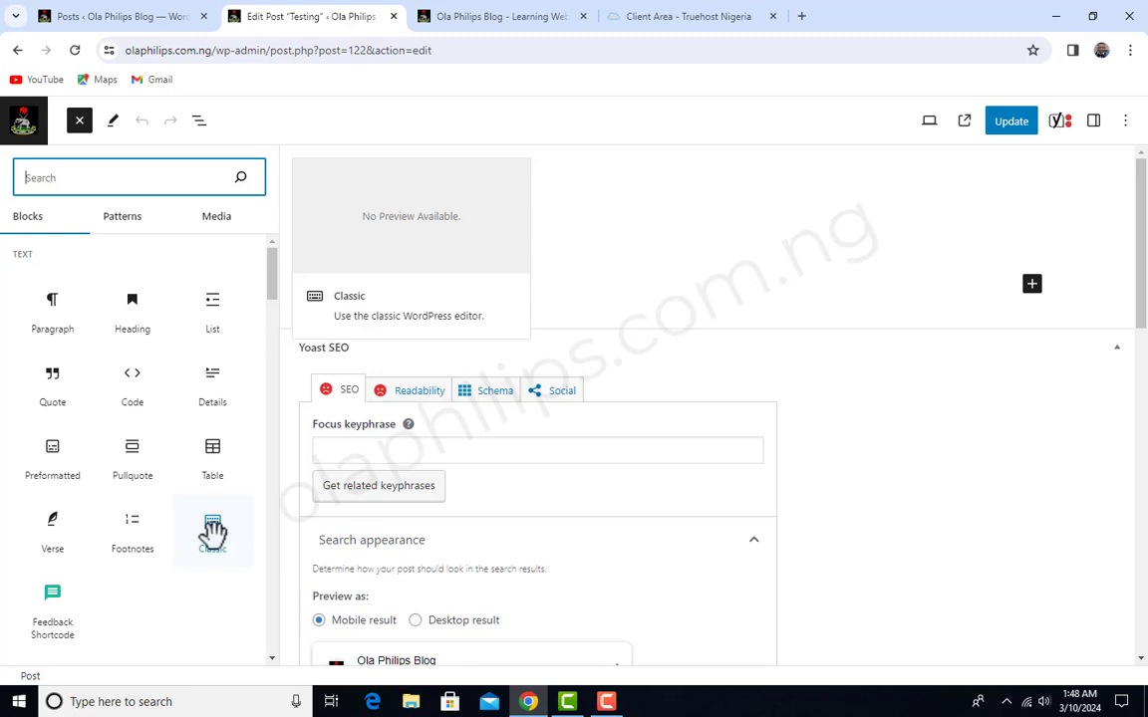
left_click(213, 531)
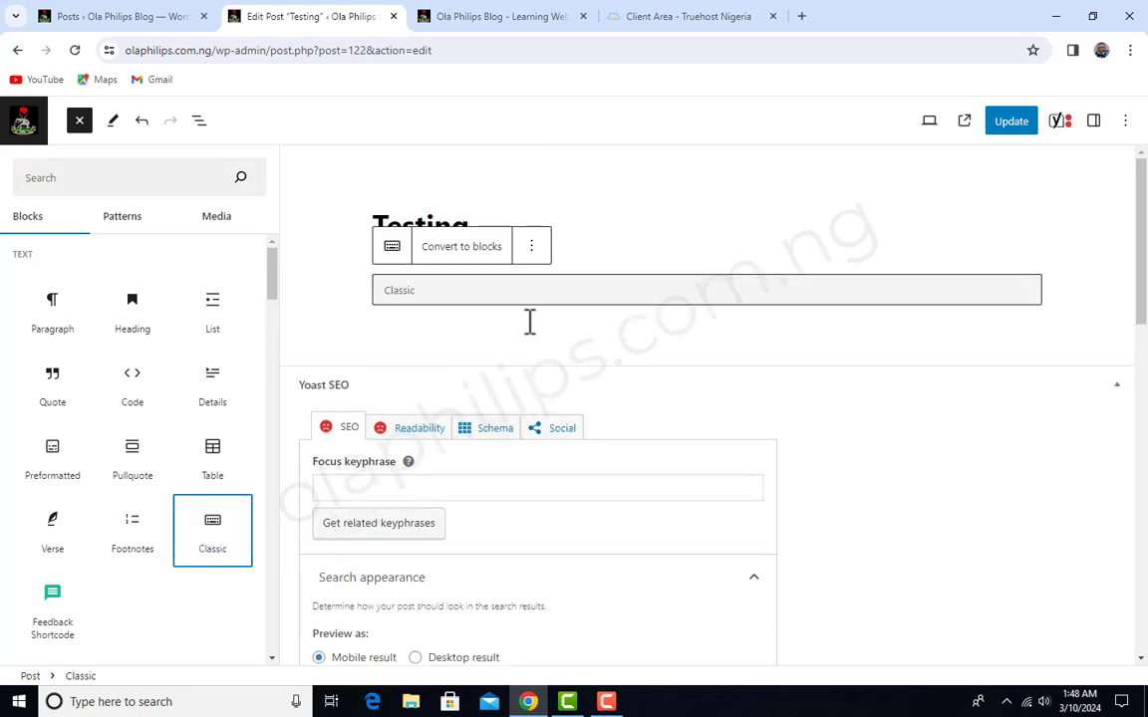
left_click(532, 321)
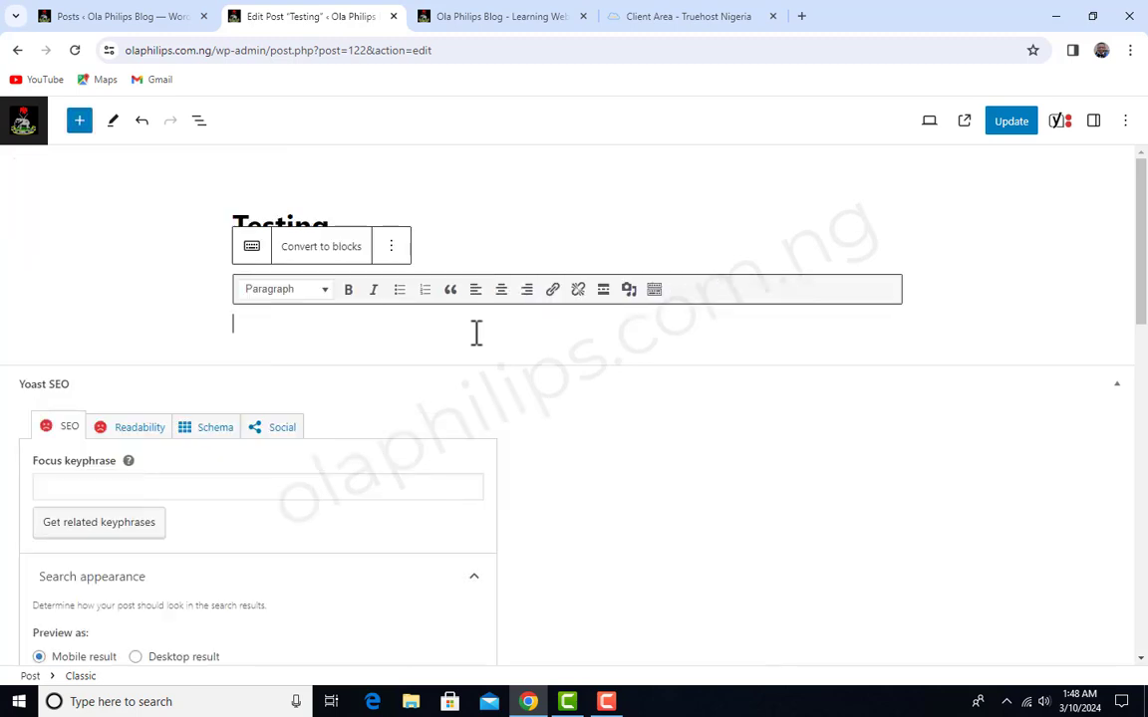
type("I")
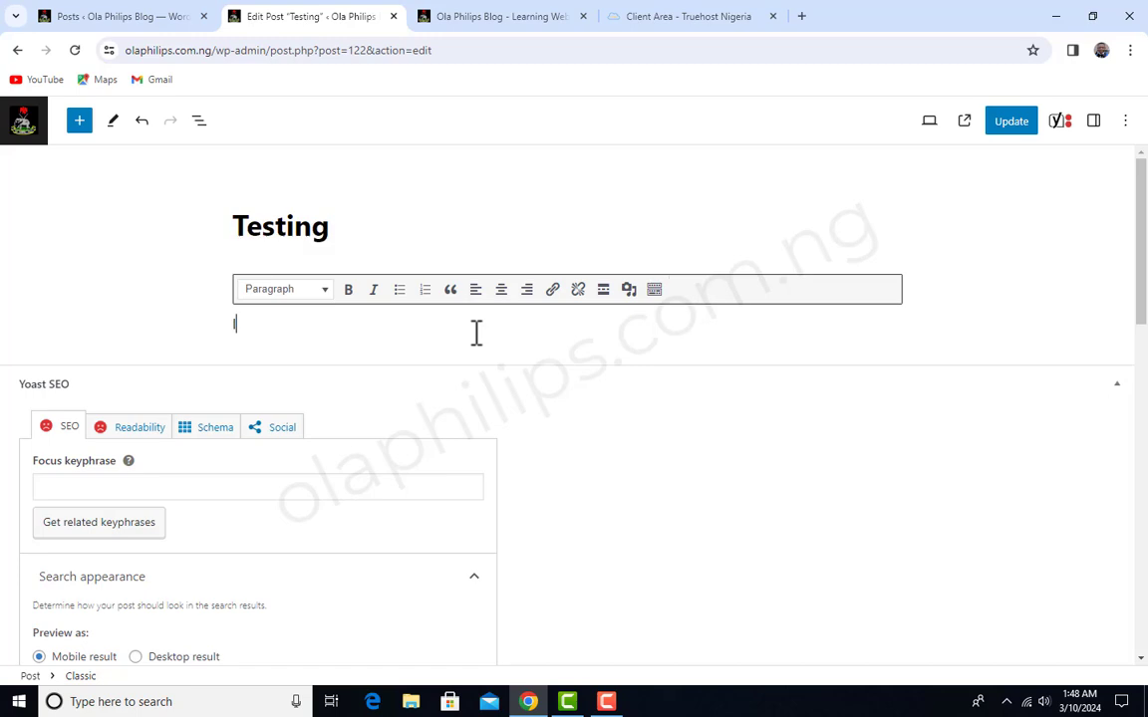
type(" am just testing")
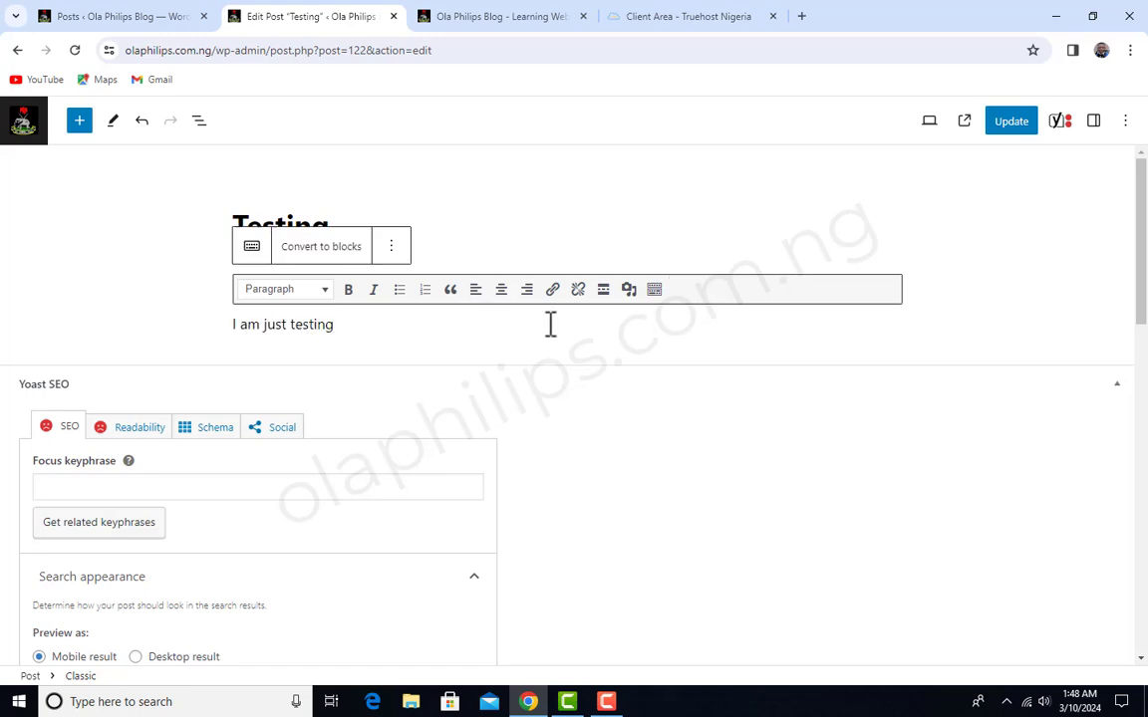
left_click(1009, 142)
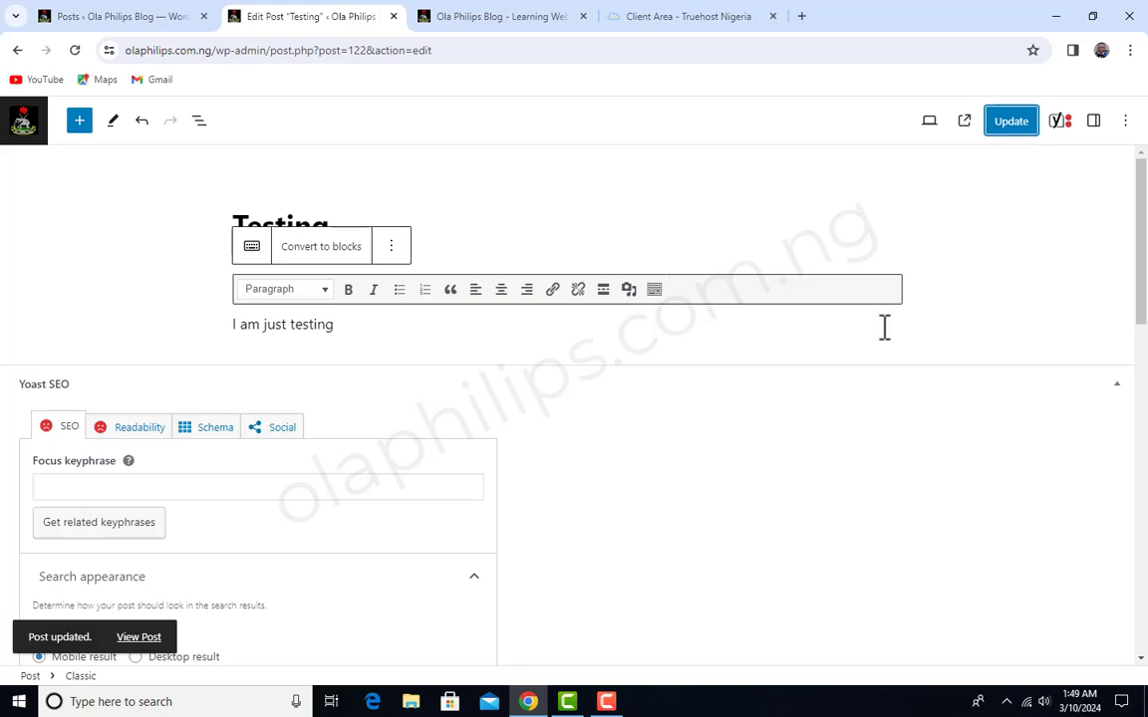
- Search the blocks for "image", add an Image block to the post and fill it with gun_1708106364.jpeg from the media library
left_click(78, 121)
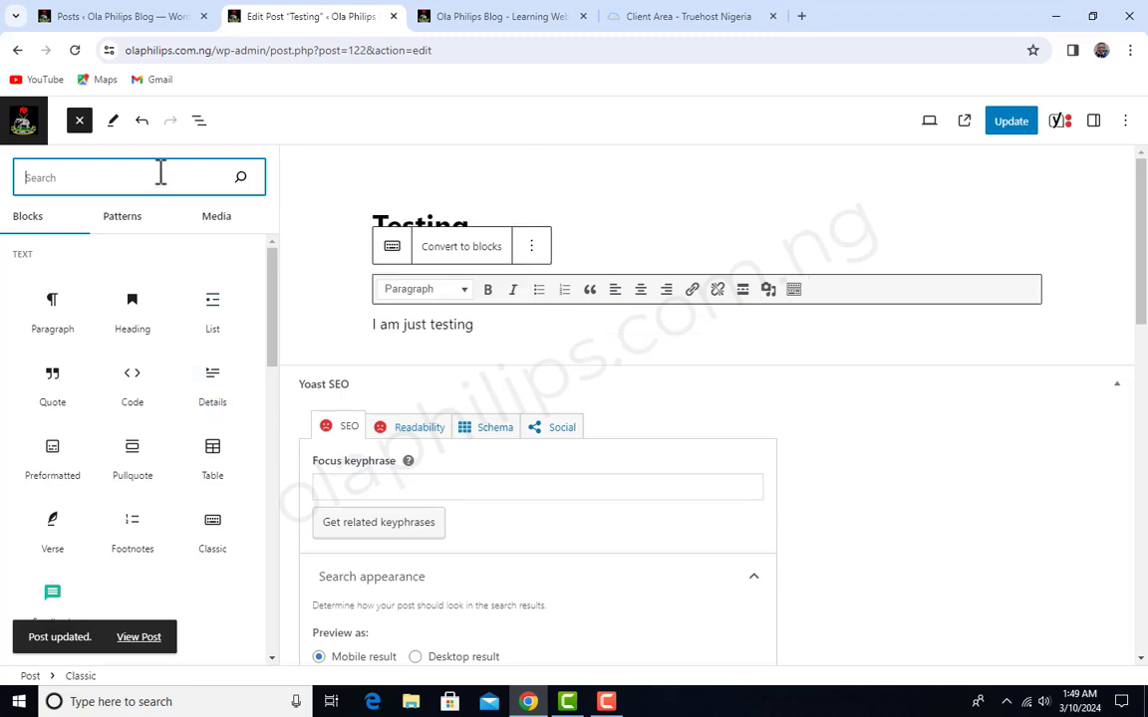
type("image")
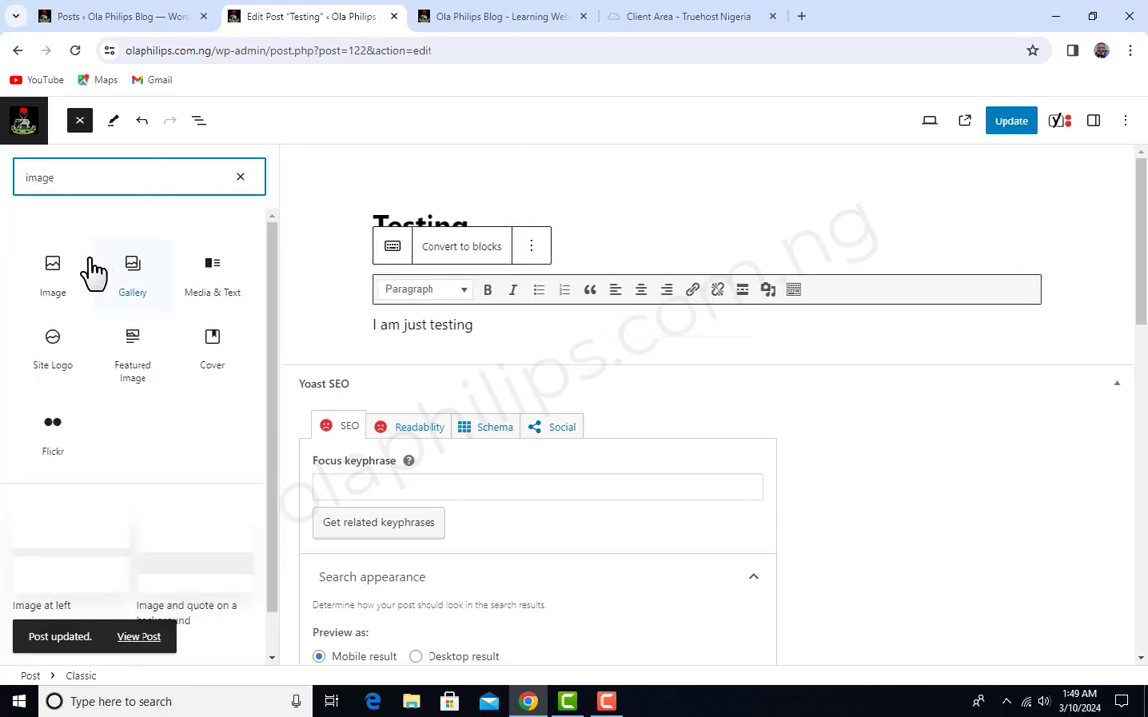
left_click(50, 264)
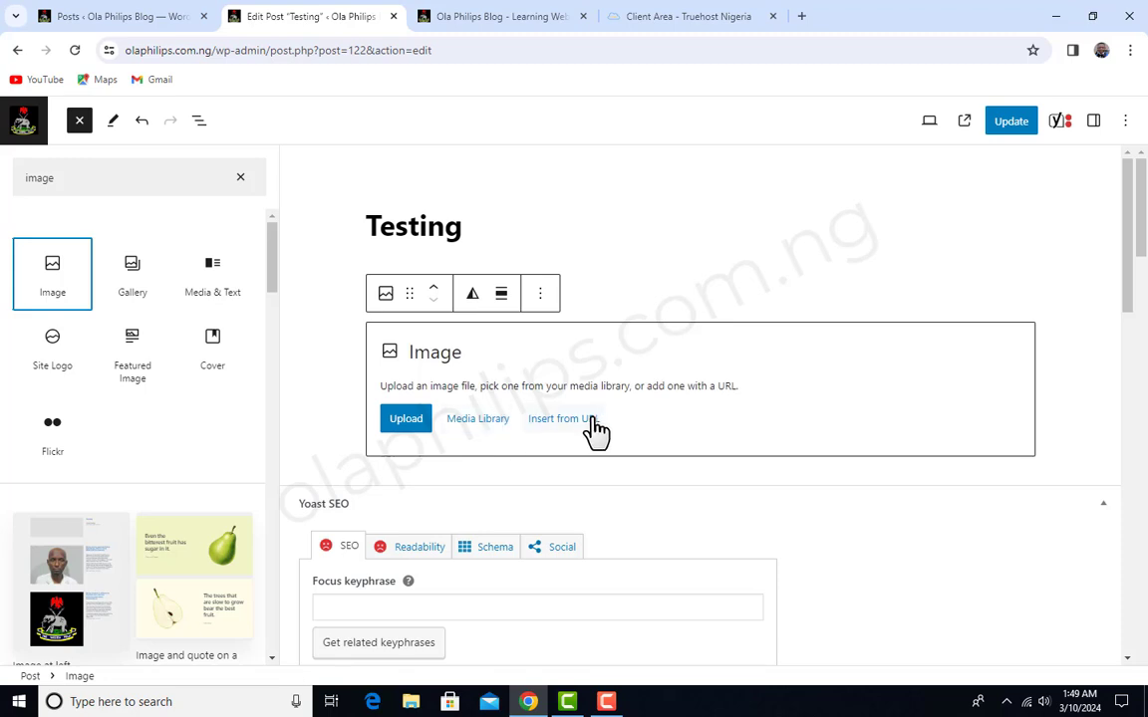
left_click(472, 420)
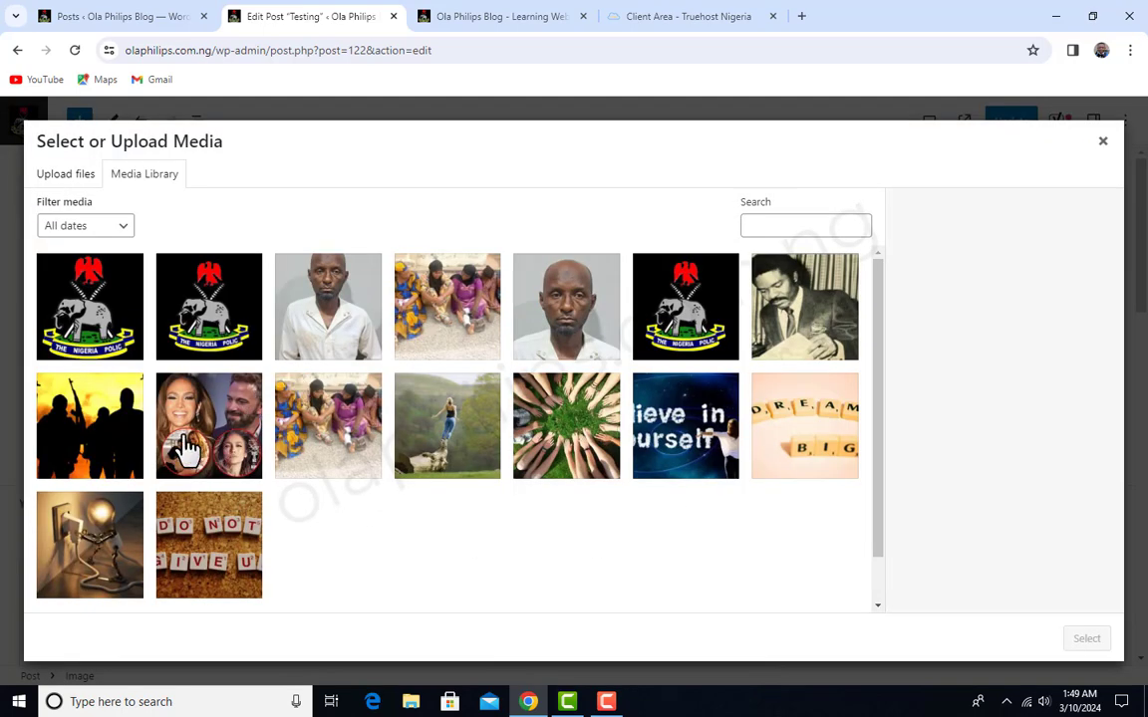
left_click(100, 430)
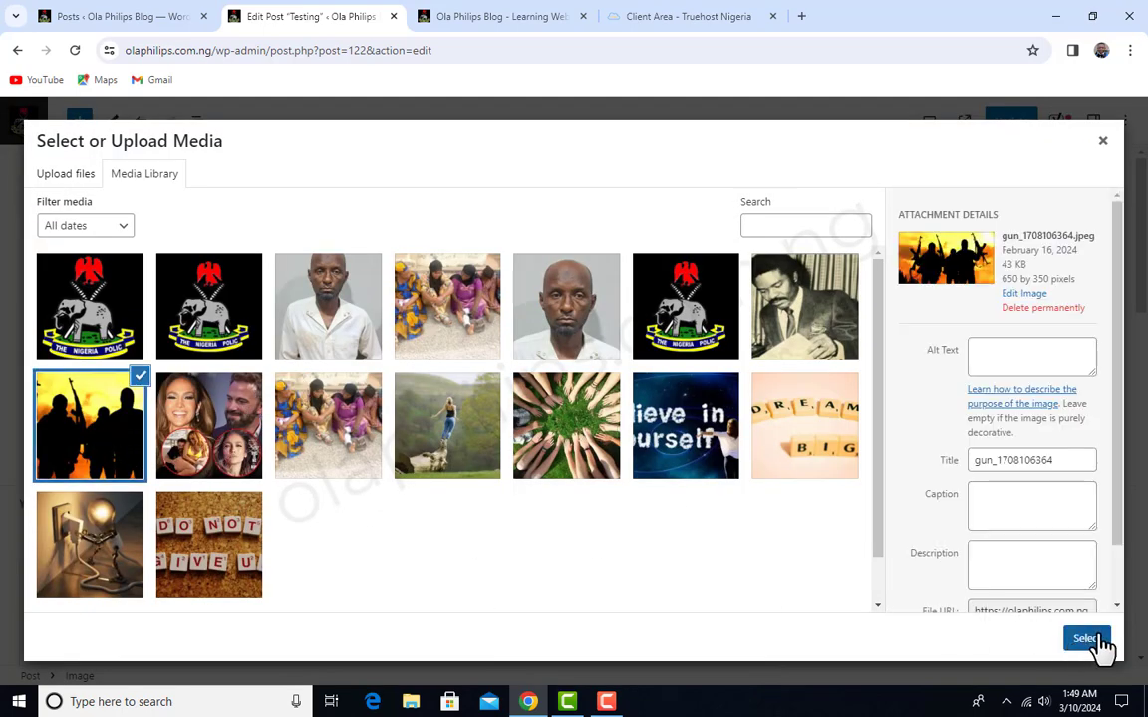
left_click(1086, 639)
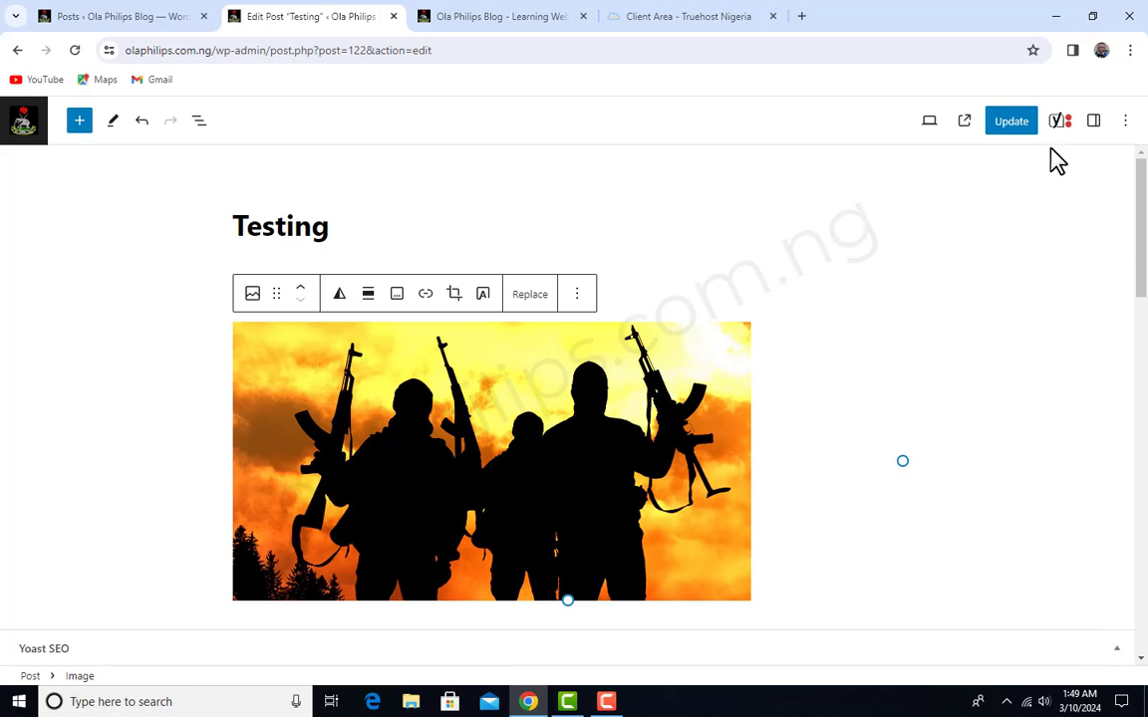
- Try to update the Testing post with the newly inserted image
scroll(629, 480, "down", 4)
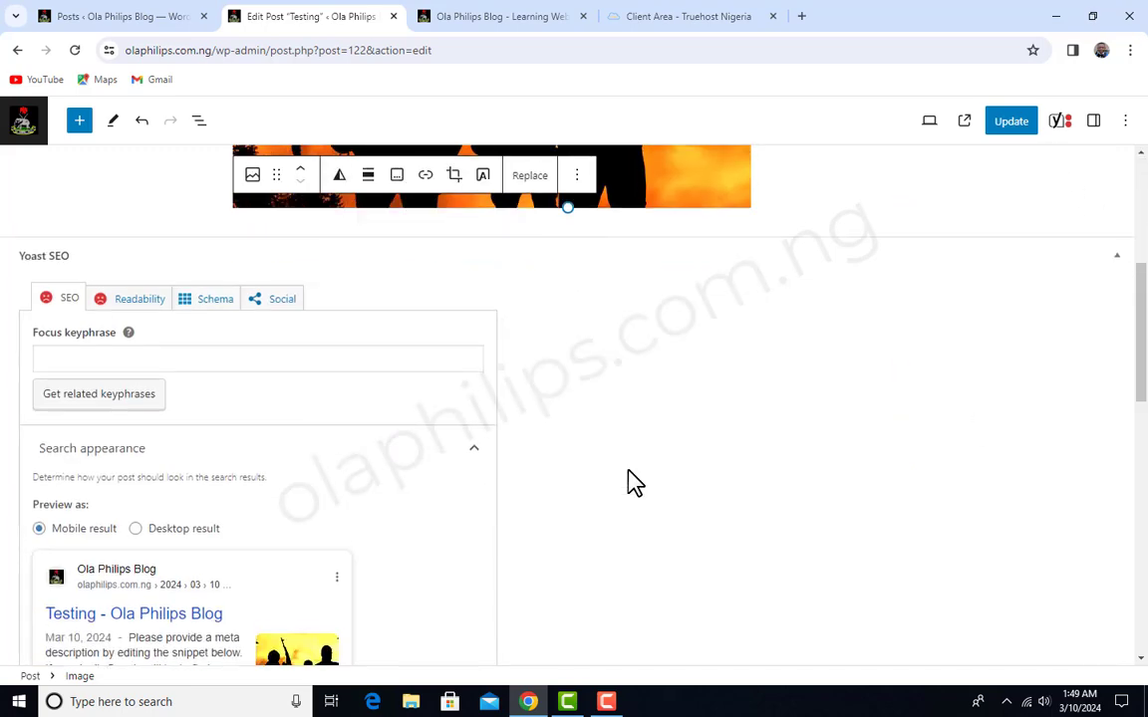
scroll(630, 481, "up", 4)
left_click(1012, 122)
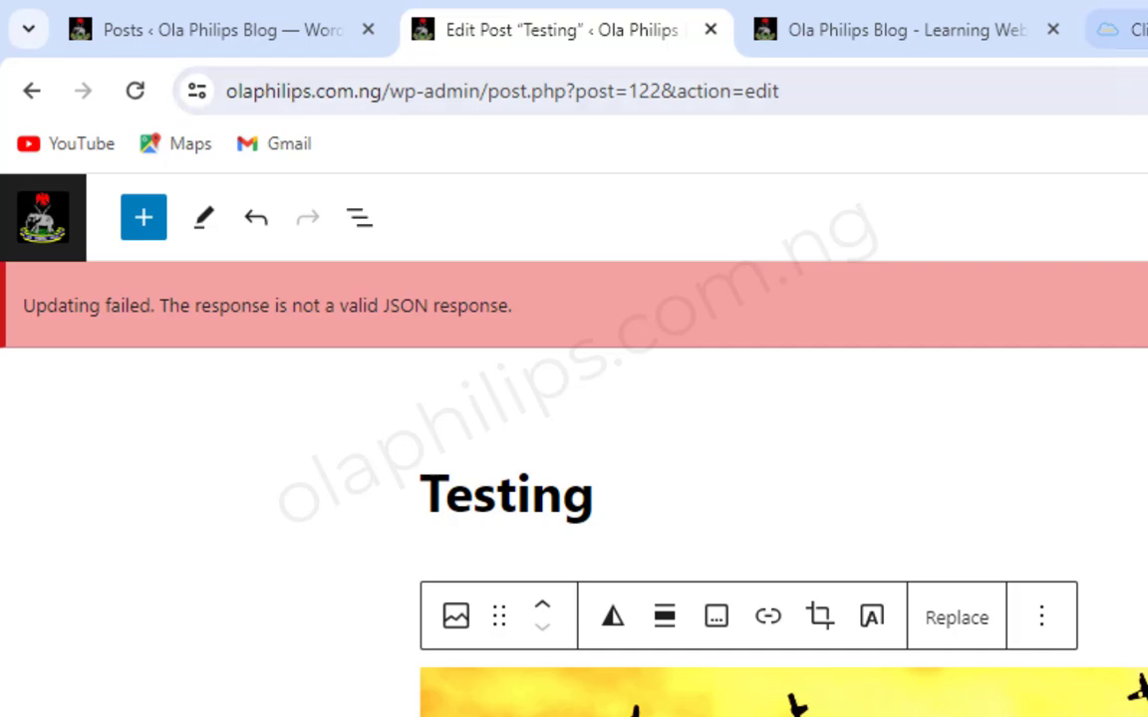
- Switch to the Truehost client area and open the management page of the active Silver Hosting service for olaphilips.com.ng
left_click(1121, 29)
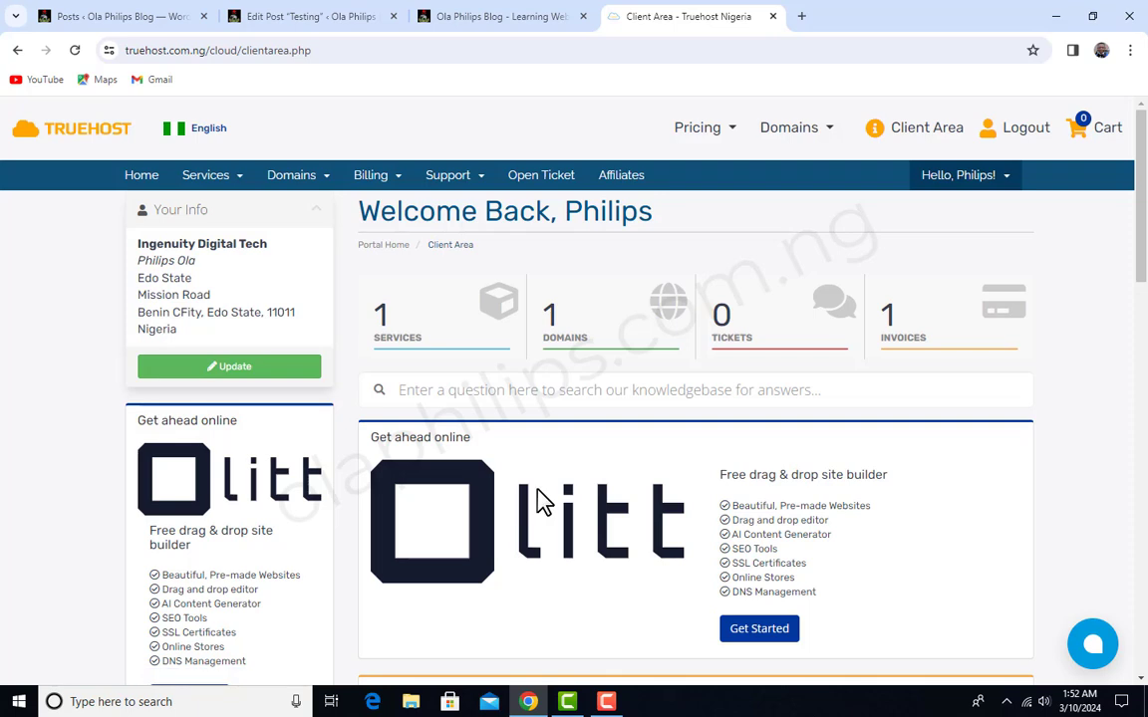
left_click(455, 340)
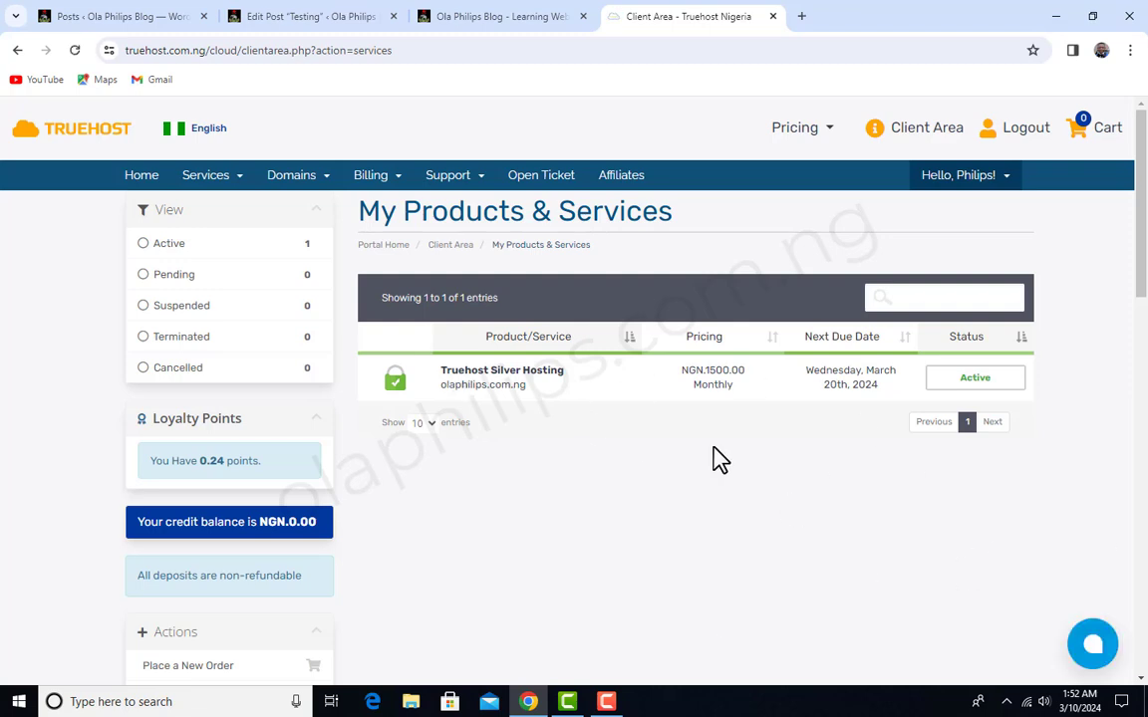
left_click(989, 383)
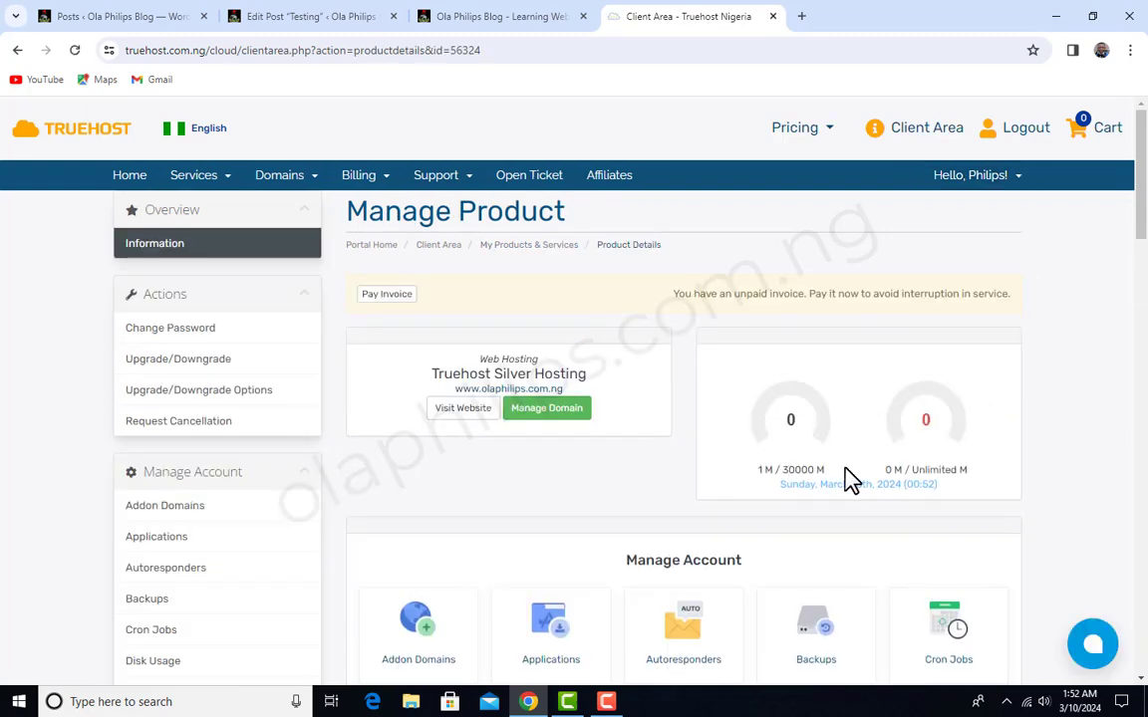
- Look through the hosting account's management tools and log in to cPanel through One Click Login
scroll(842, 480, "down", 6)
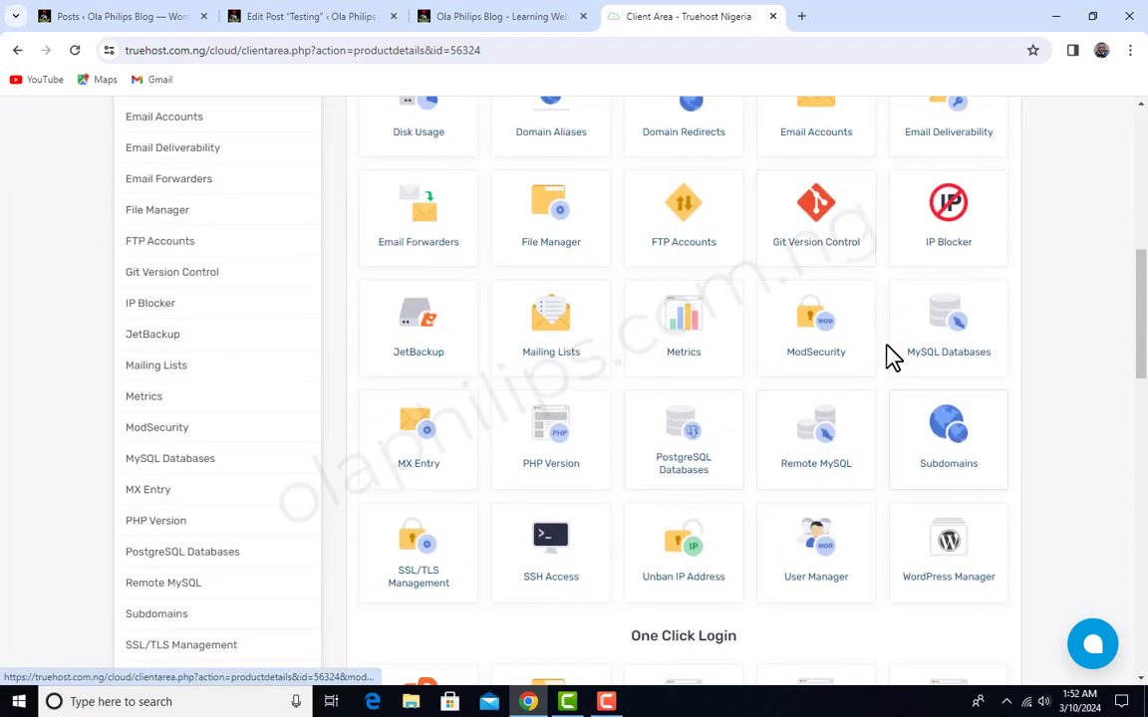
scroll(833, 456, "up", 2)
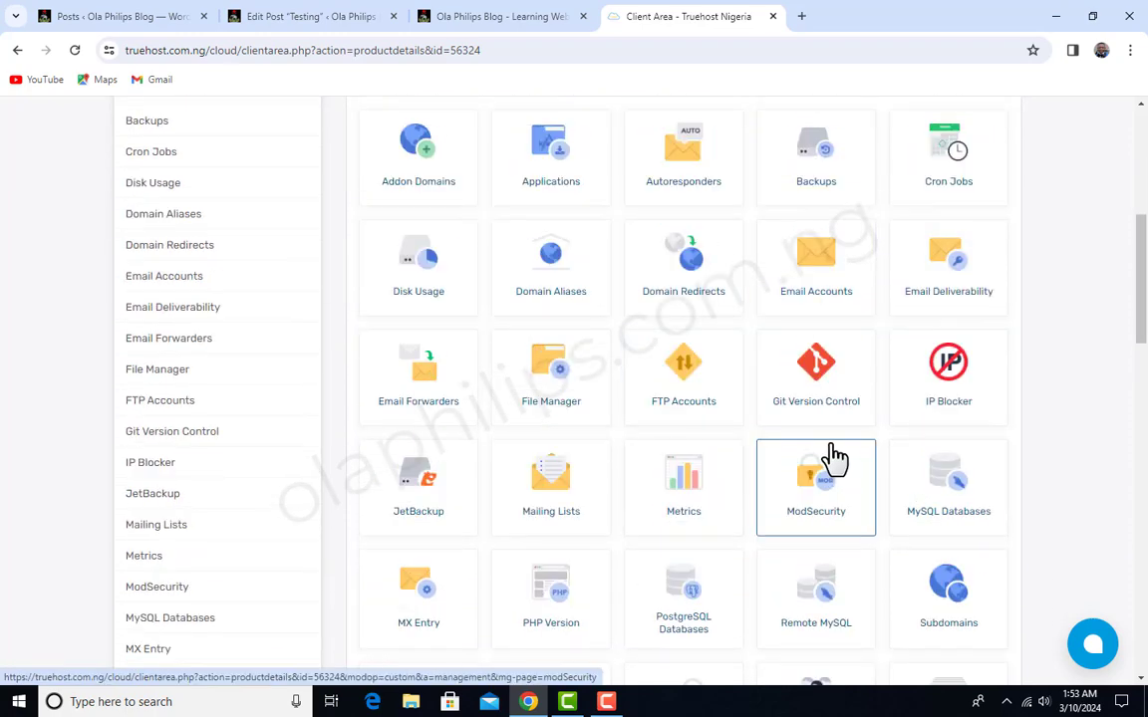
scroll(835, 456, "down", 3)
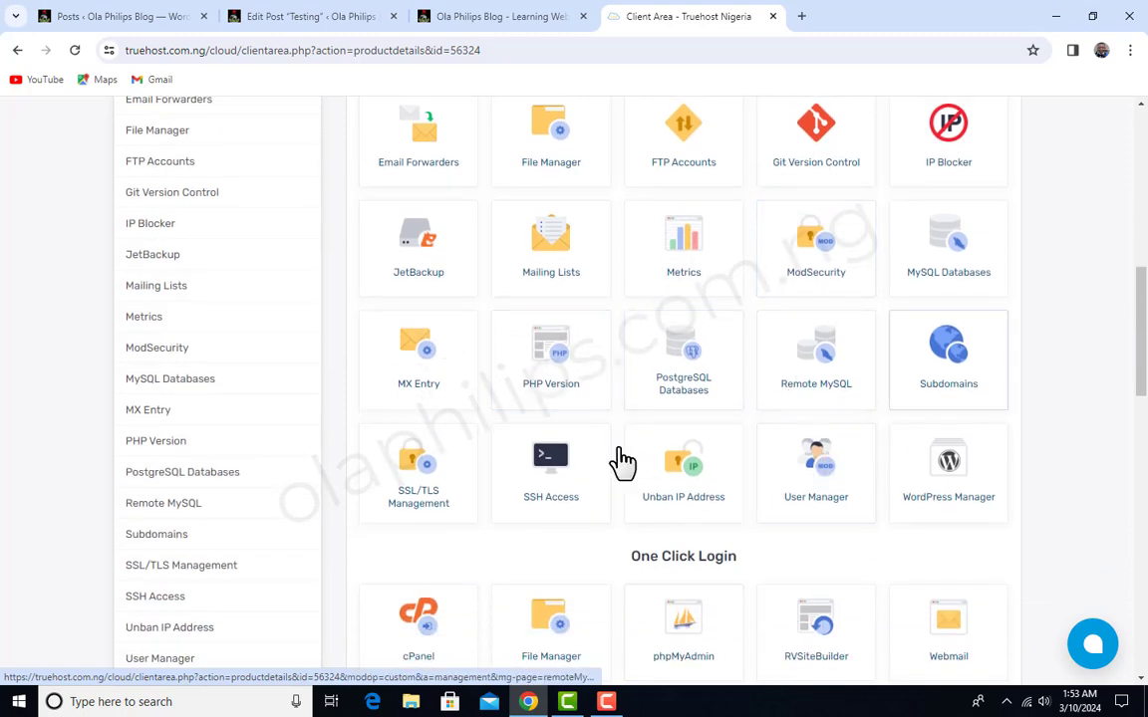
scroll(806, 461, "up", 1)
scroll(806, 461, "up", 4)
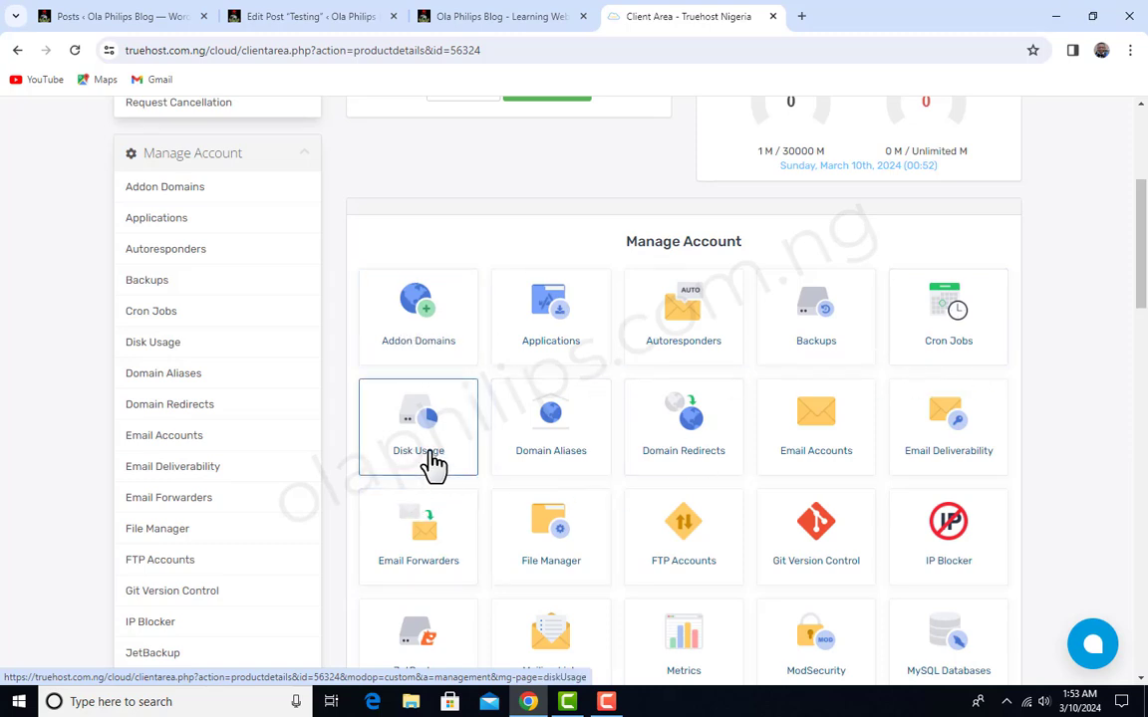
scroll(596, 401, "down", 3)
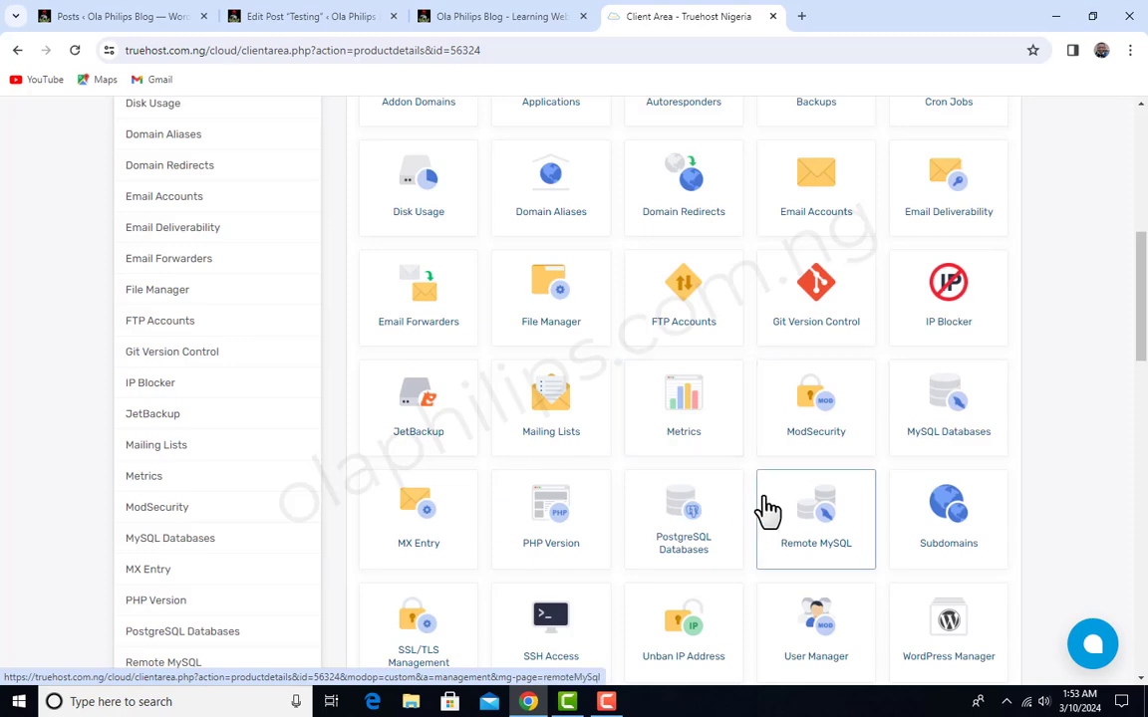
scroll(767, 510, "down", 6)
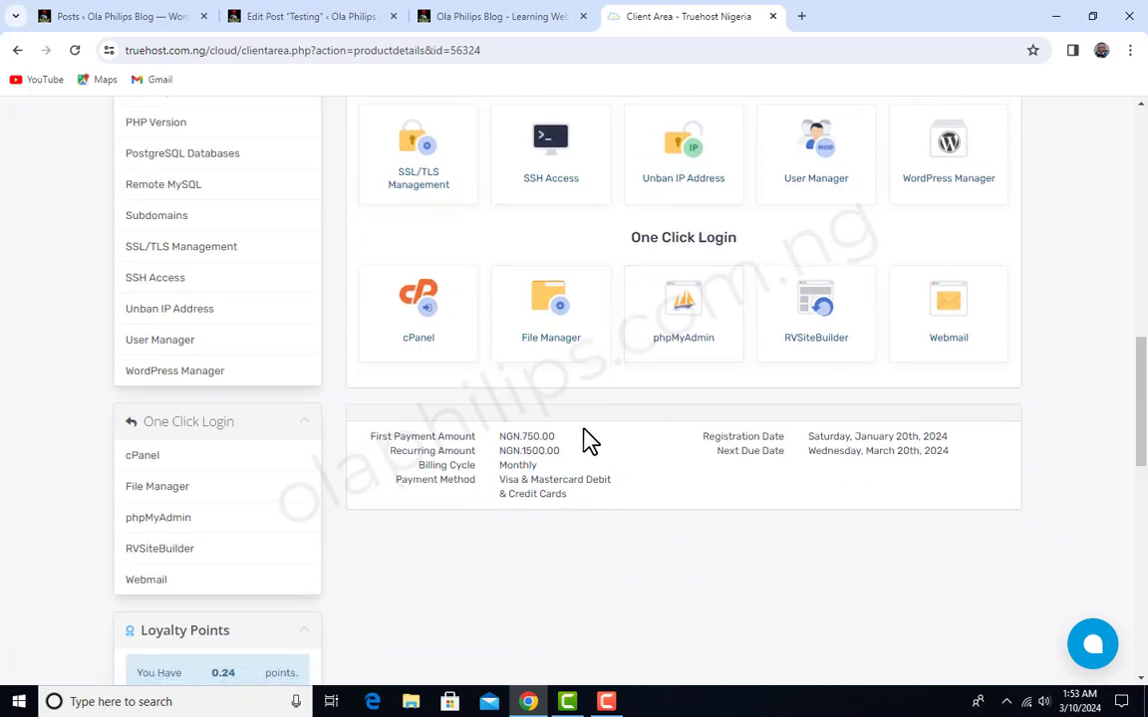
scroll(546, 261, "down", 1)
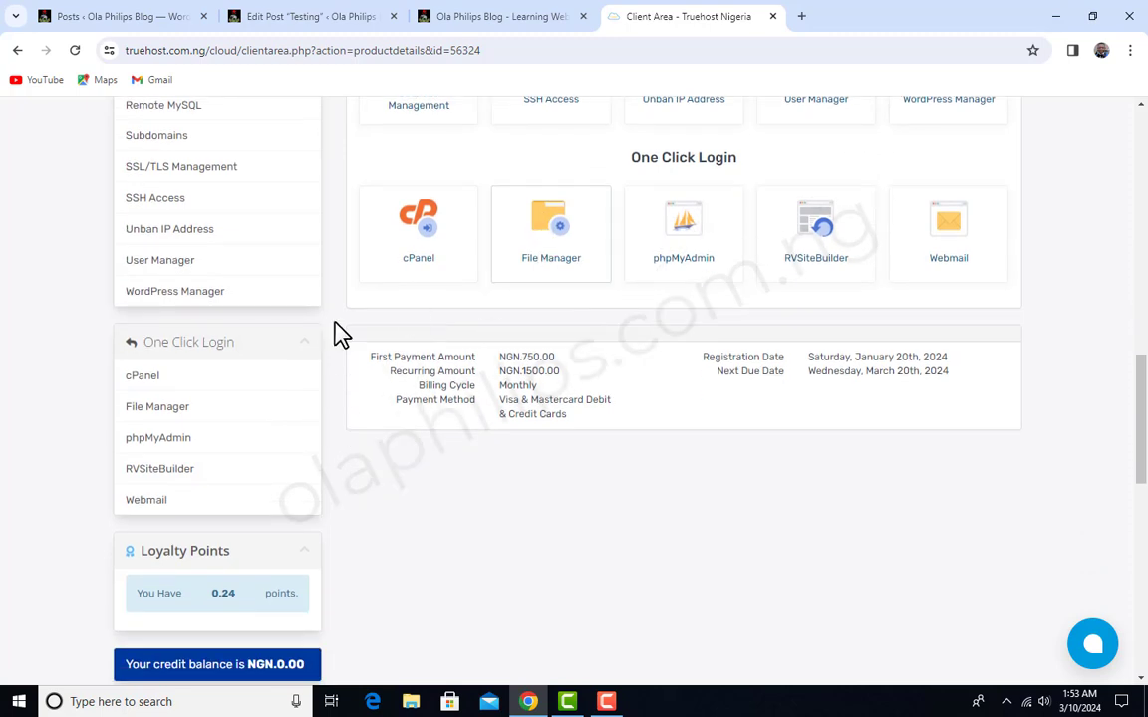
left_click(157, 382)
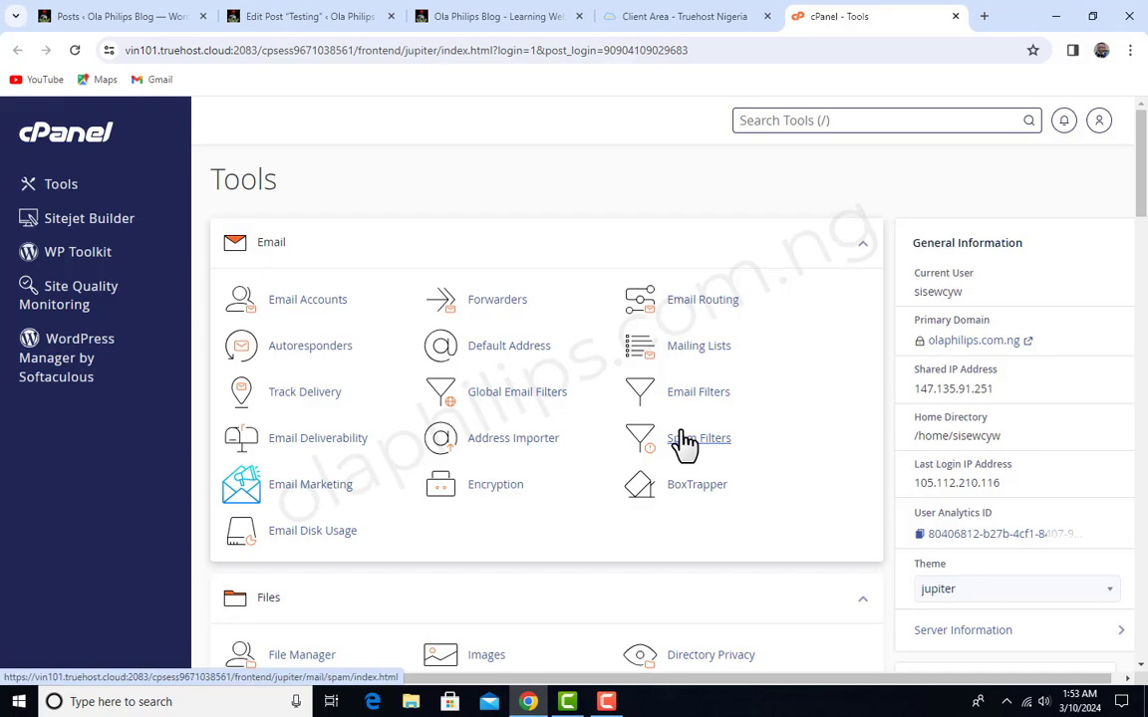
- Find ModSecurity among the cPanel security tools and turn it off for the domain olaphilips.com.ng
scroll(684, 445, "down", 15)
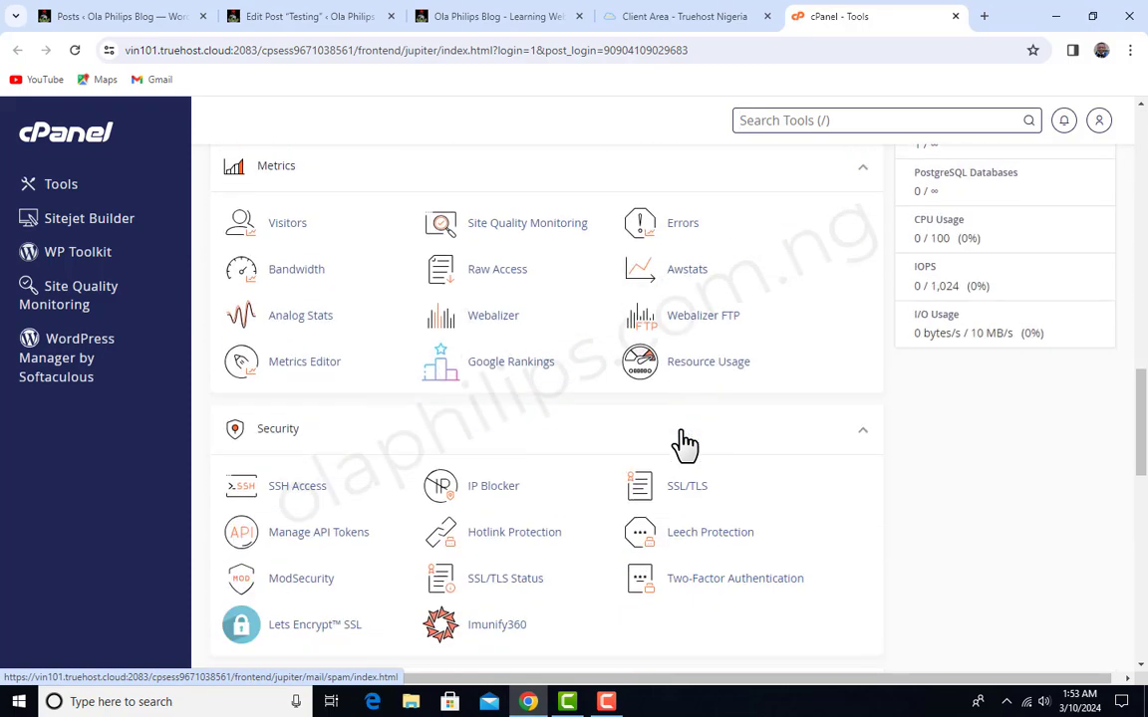
scroll(685, 445, "down", 4)
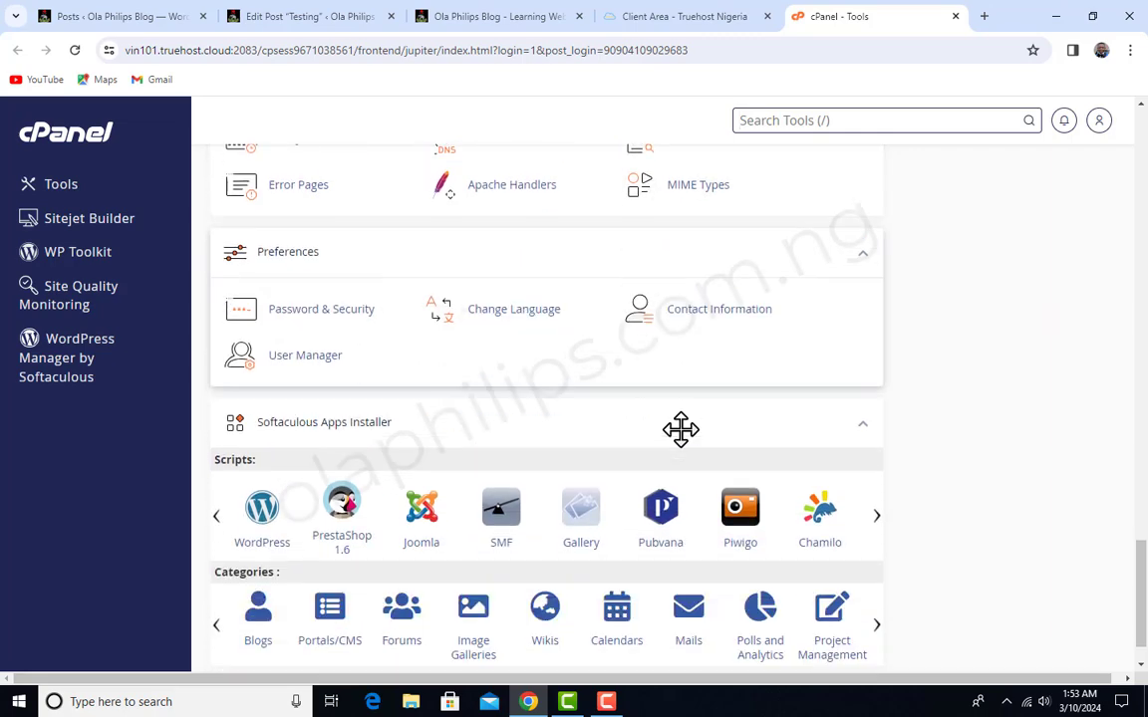
scroll(680, 429, "up", 19)
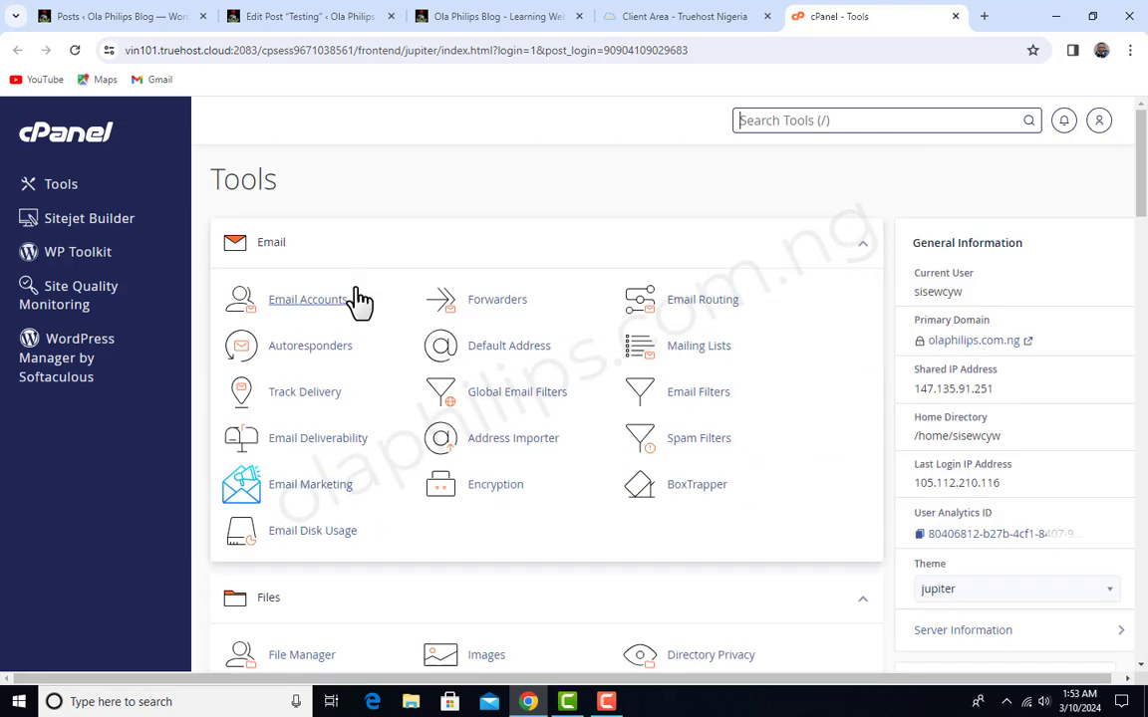
scroll(397, 390, "down", 4)
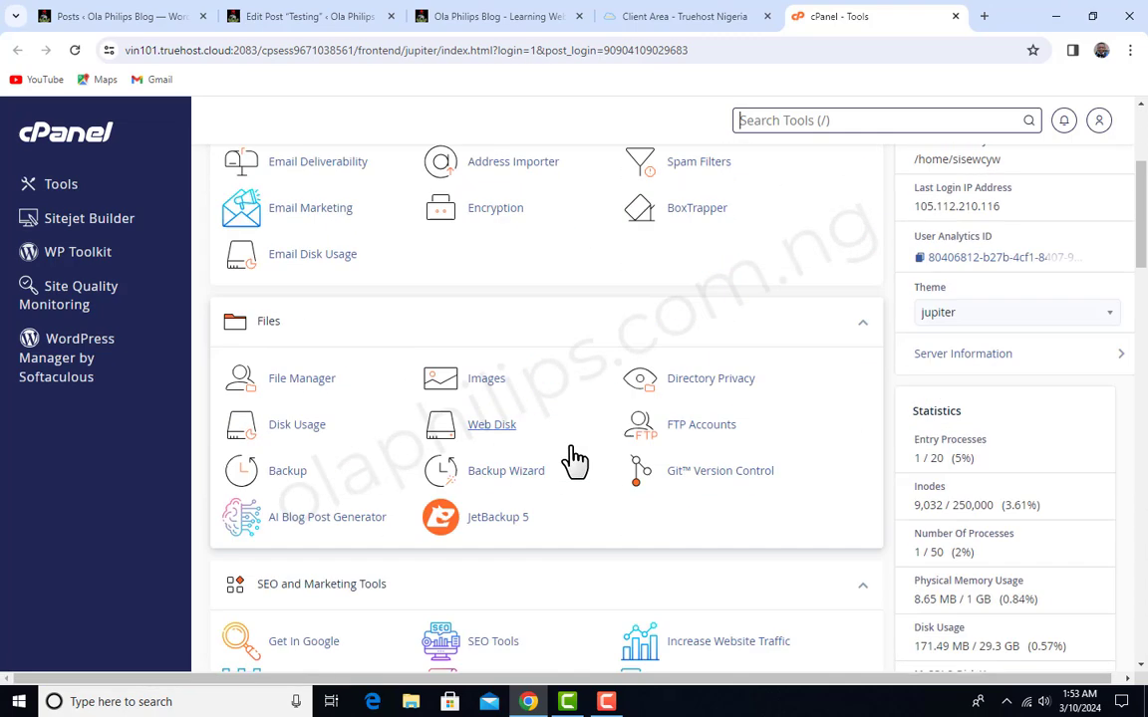
scroll(589, 451, "down", 3)
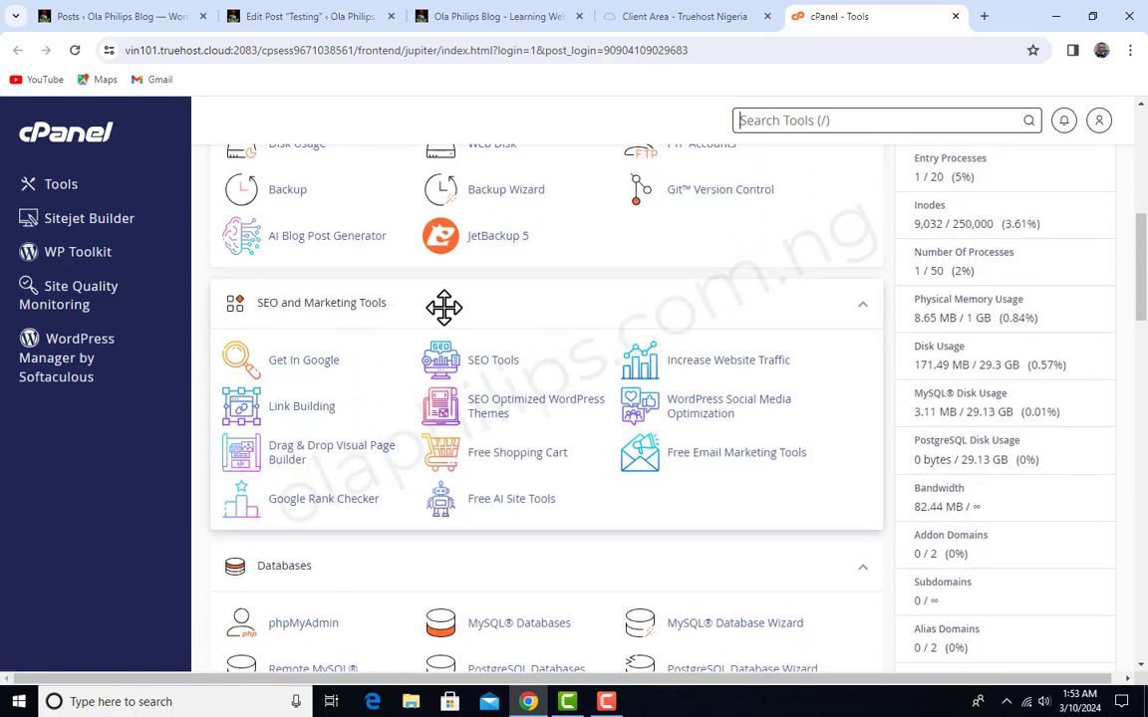
scroll(458, 339, "down", 2)
scroll(473, 365, "down", 14)
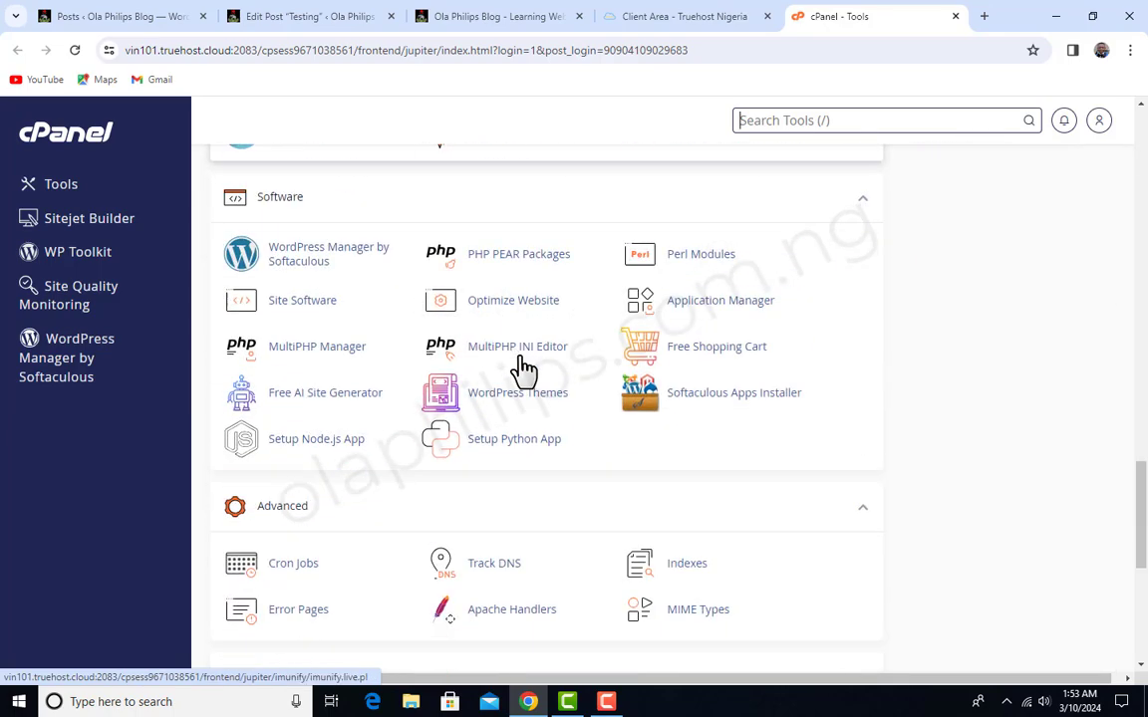
scroll(525, 370, "down", 3)
scroll(526, 368, "up", 5)
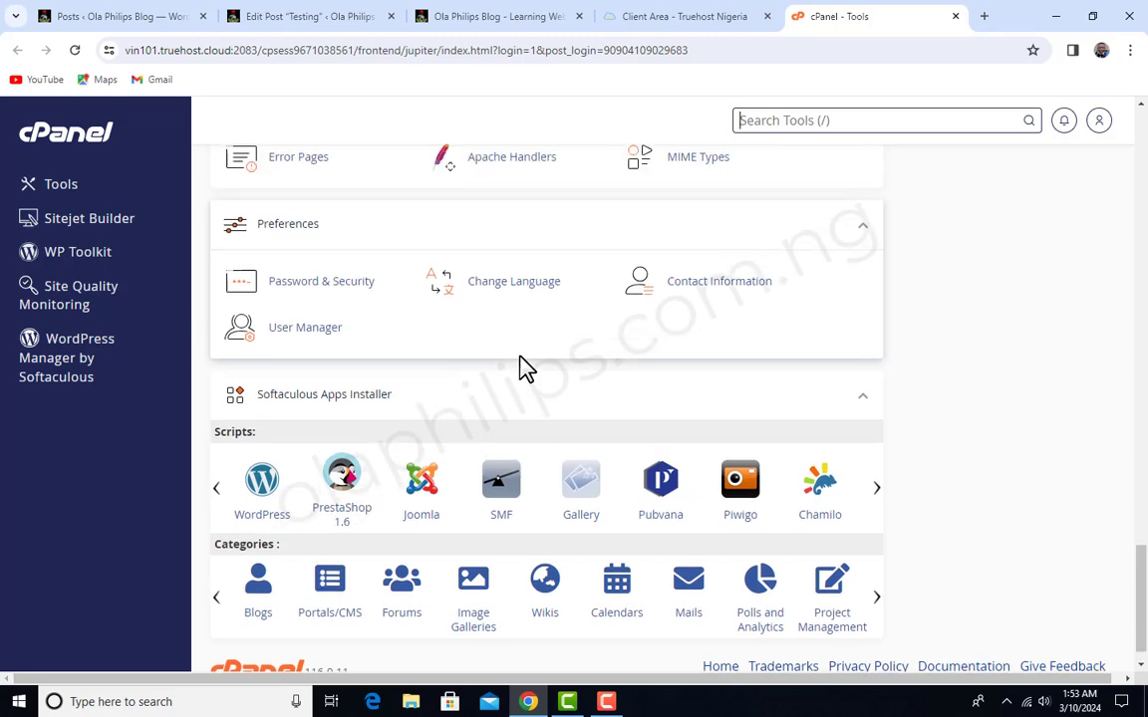
scroll(519, 353, "up", 3)
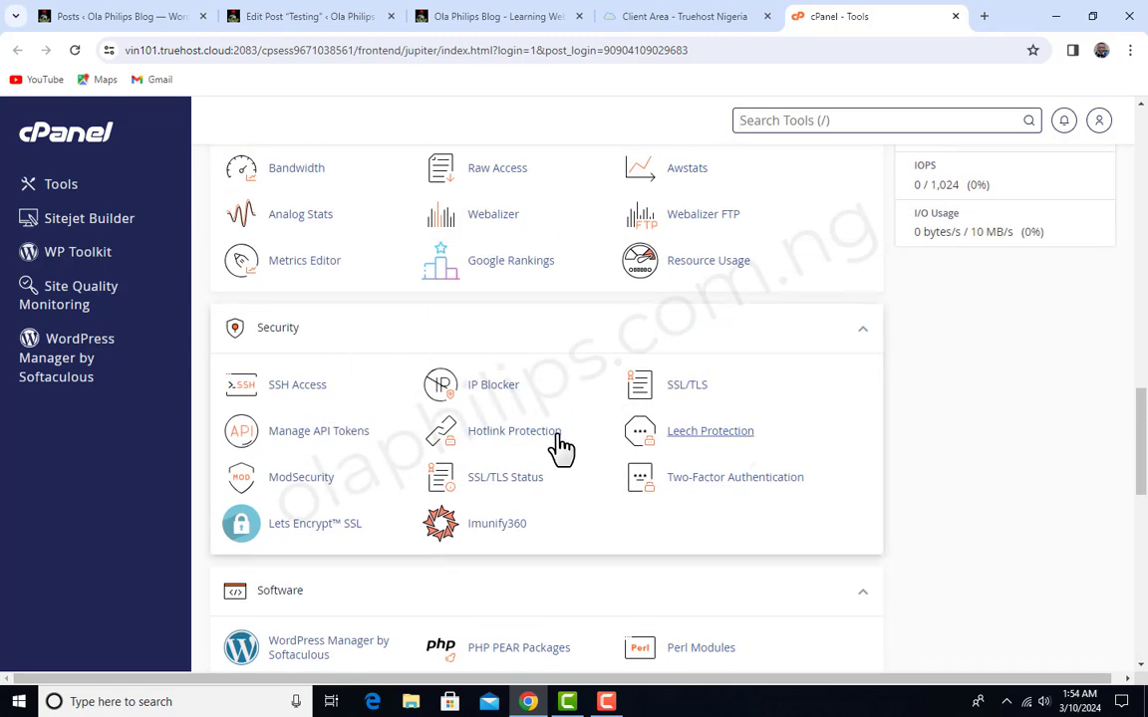
left_click(302, 478)
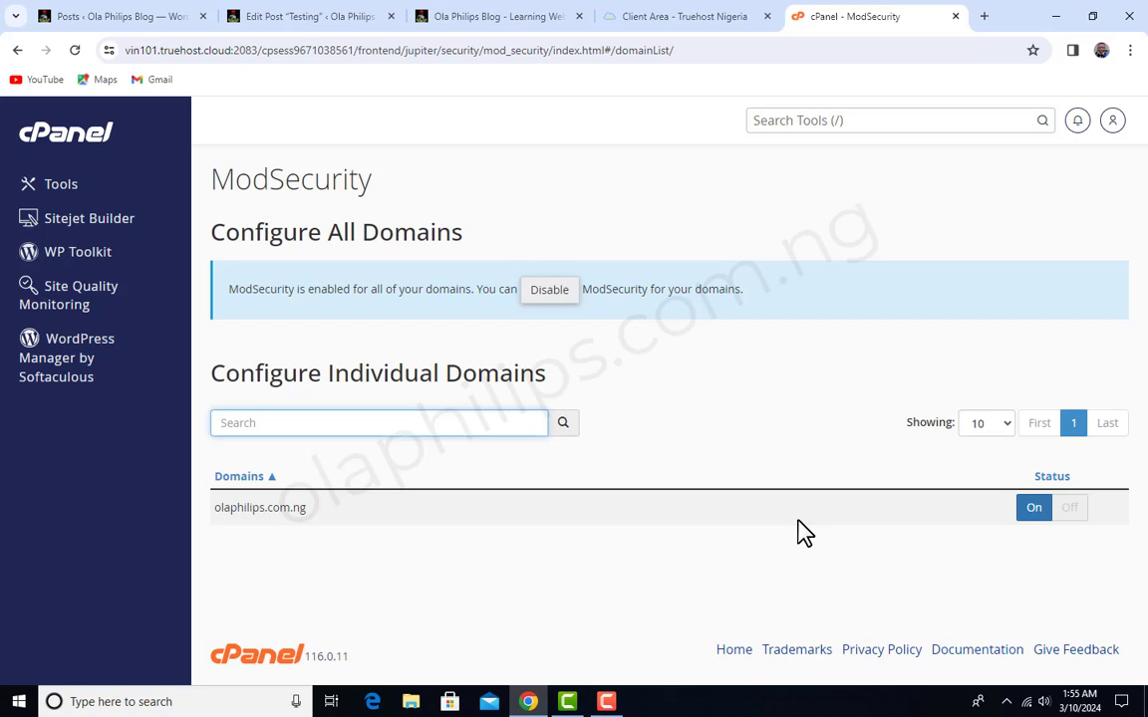
left_click(1072, 510)
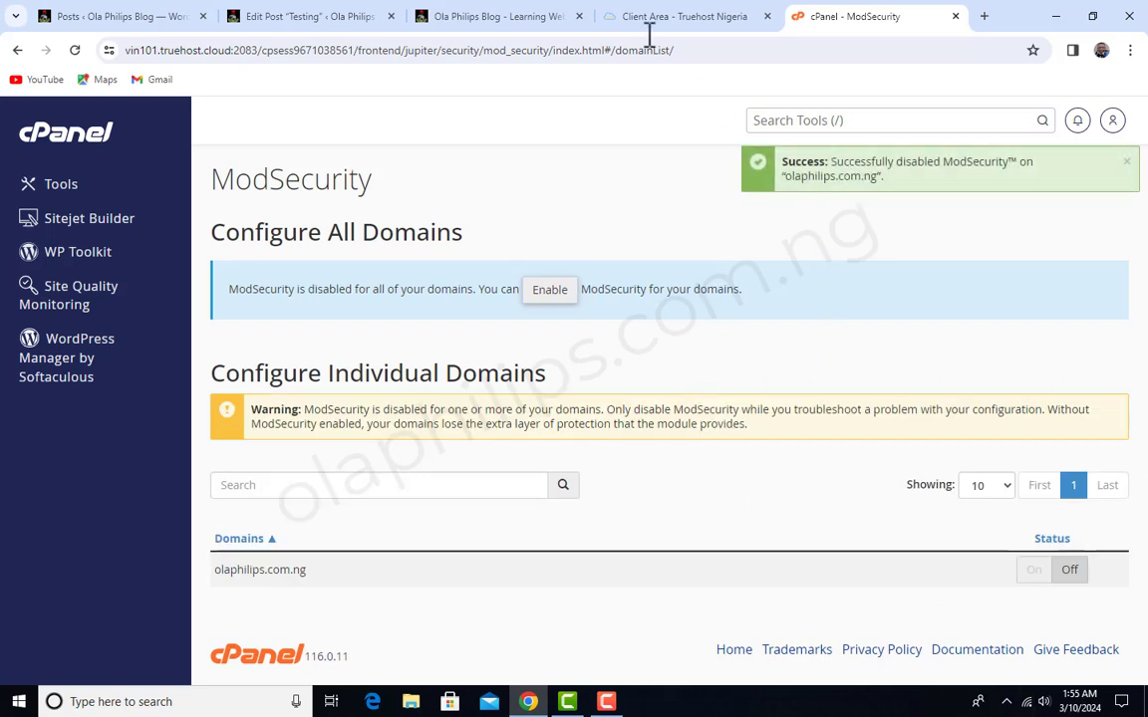
- Return to the Testing post in the WordPress editor and reload it, discarding the unsaved changes
left_click(324, 14)
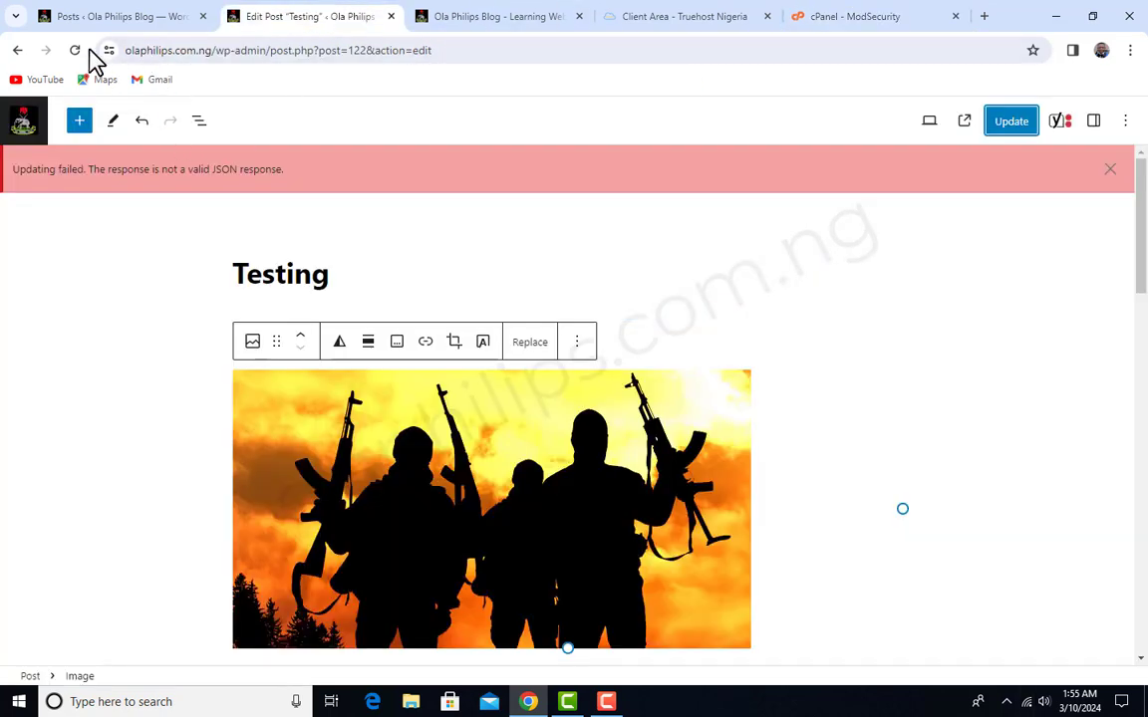
left_click(76, 51)
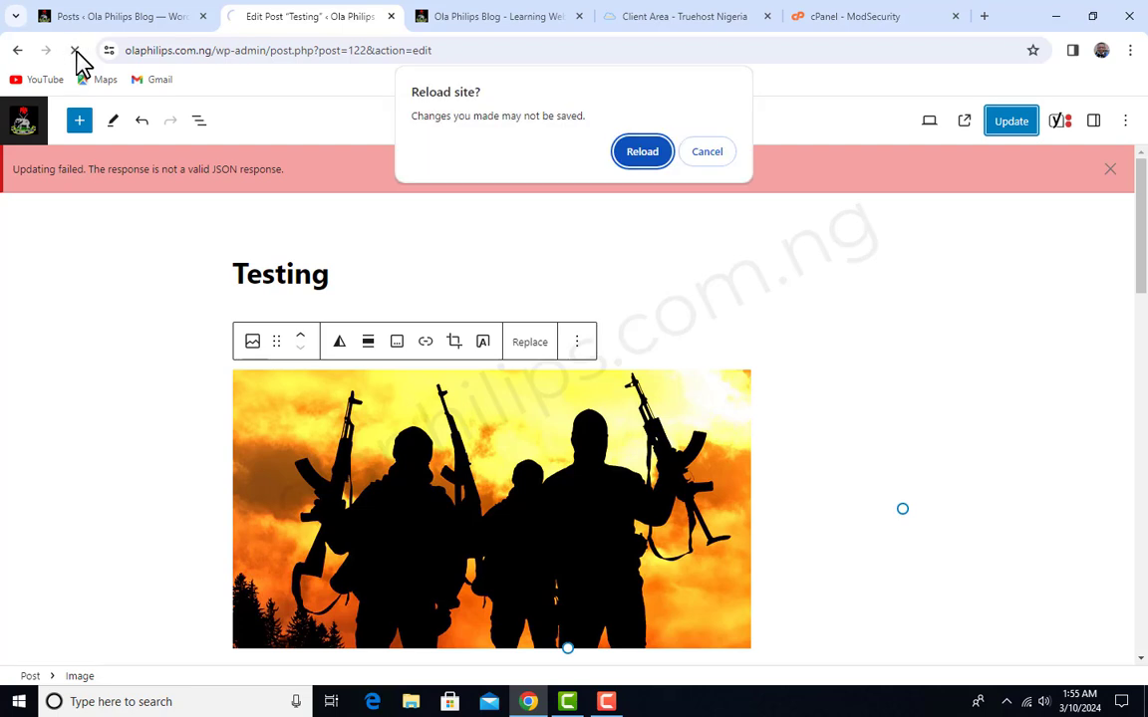
left_click(642, 153)
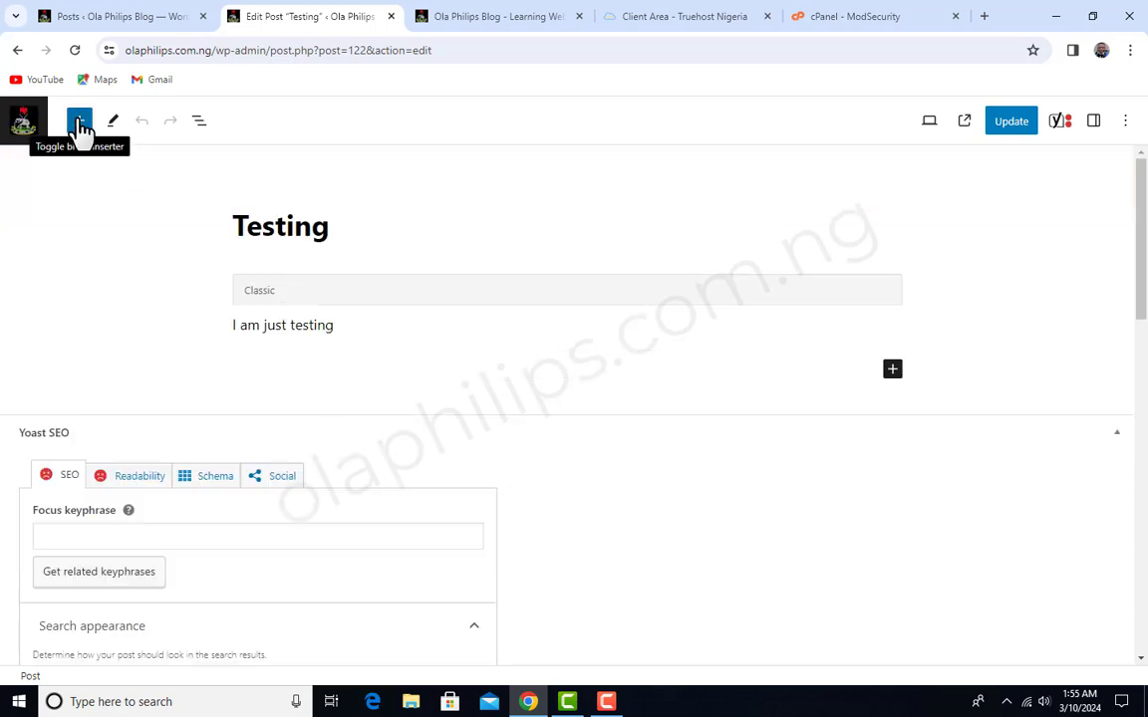
- Search the blocks for "image", add an Image block and fill it with the "DO NOT GIVE UP" picture from the media library
left_click(79, 127)
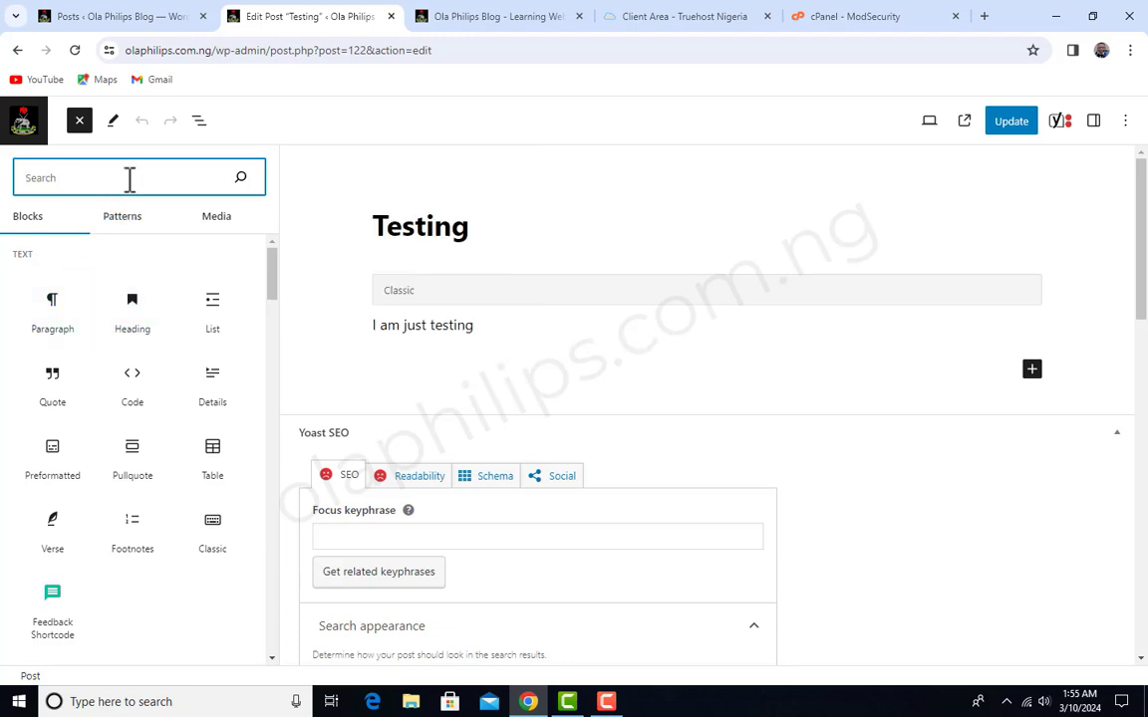
type("image")
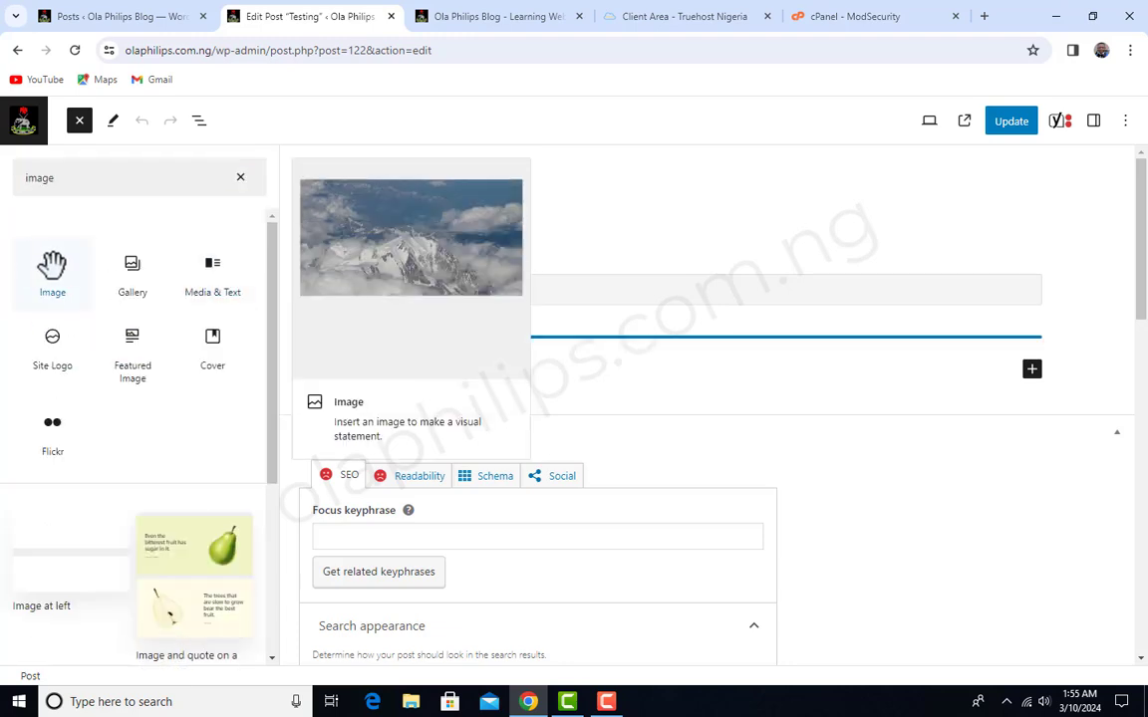
left_click(51, 267)
left_click(486, 459)
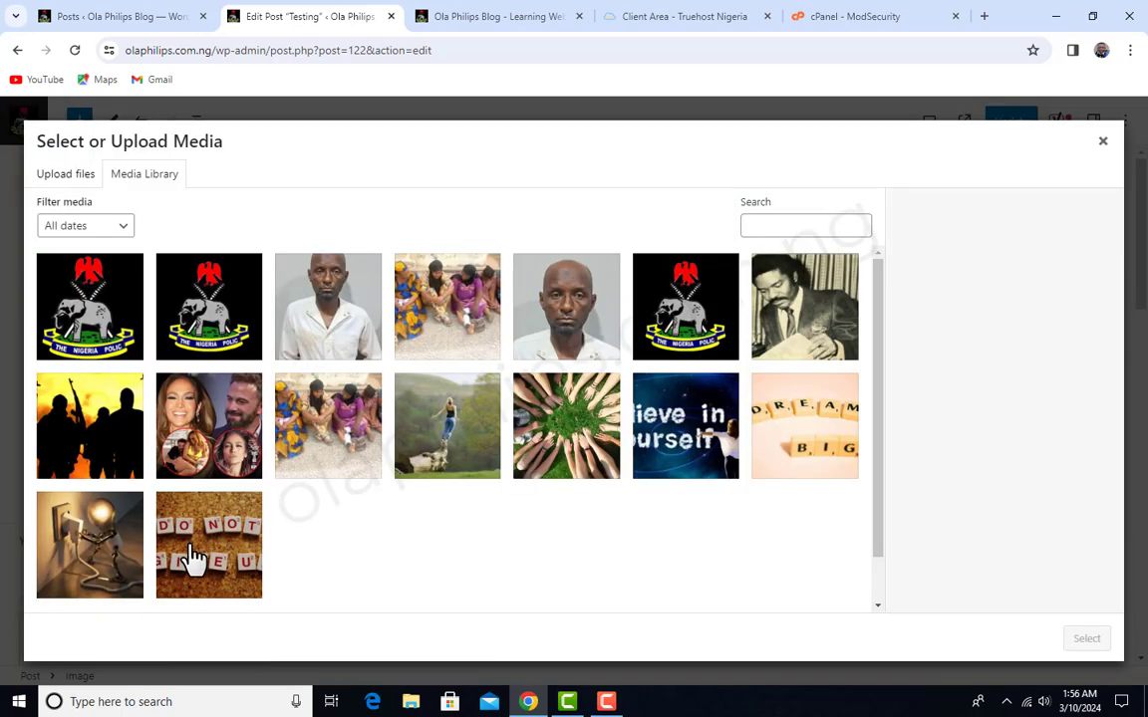
left_click(193, 553)
left_click(1096, 639)
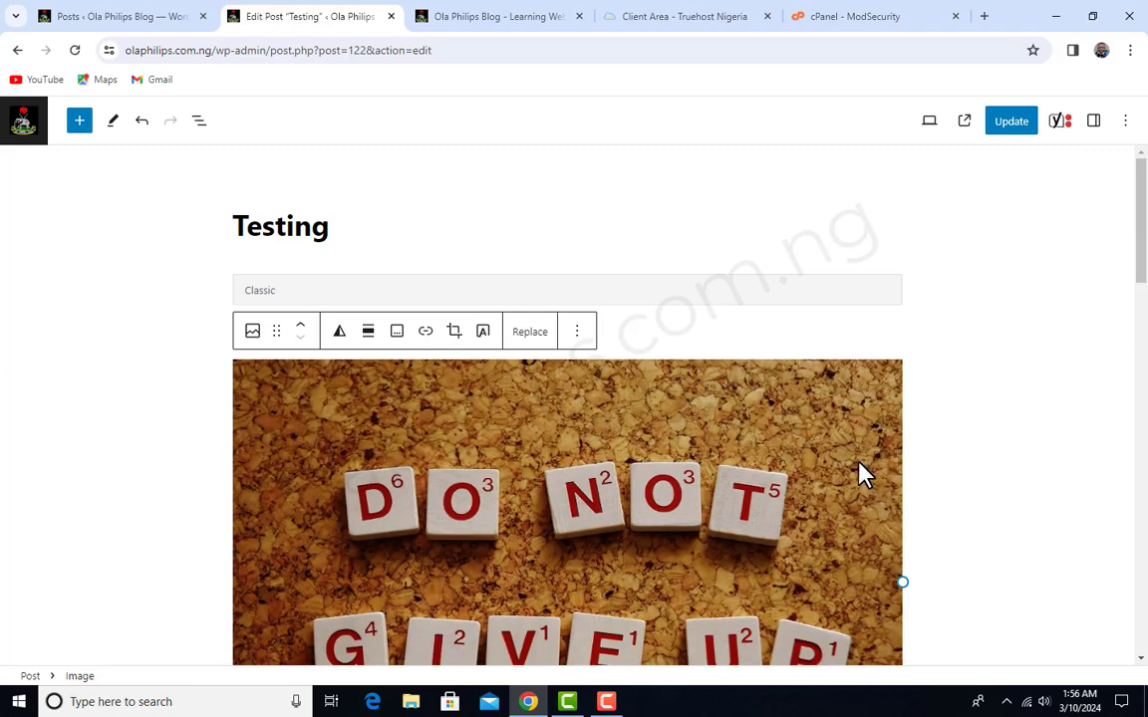
scroll(823, 515, "down", 2)
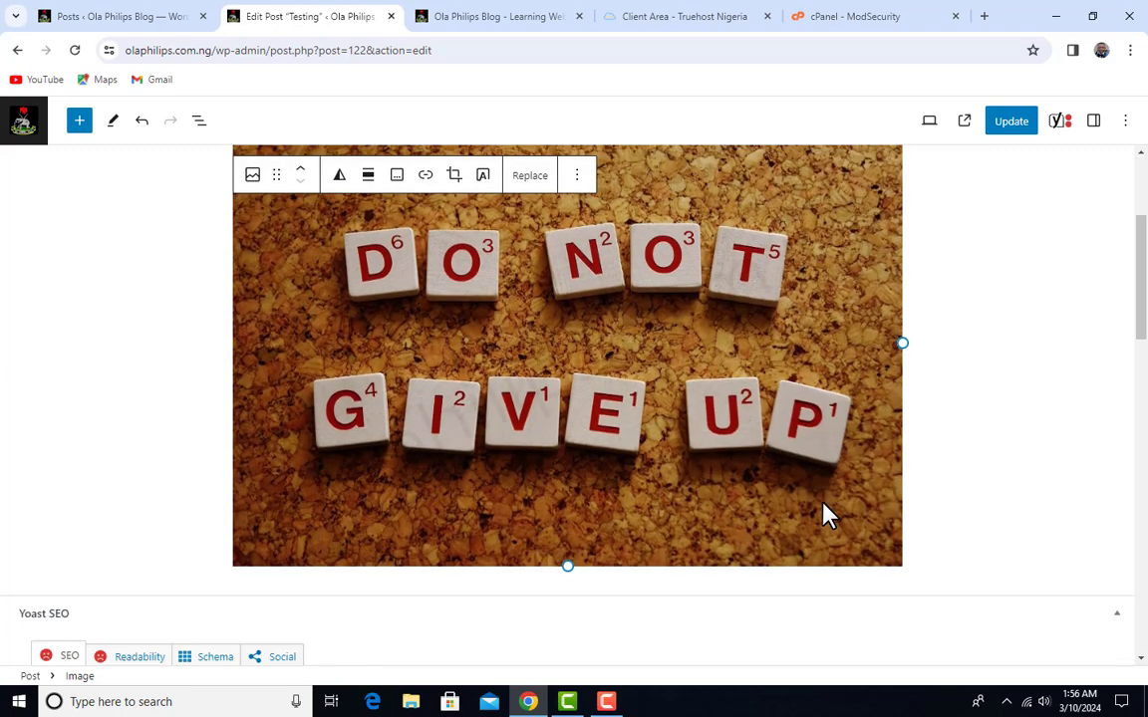
scroll(822, 515, "up", 2)
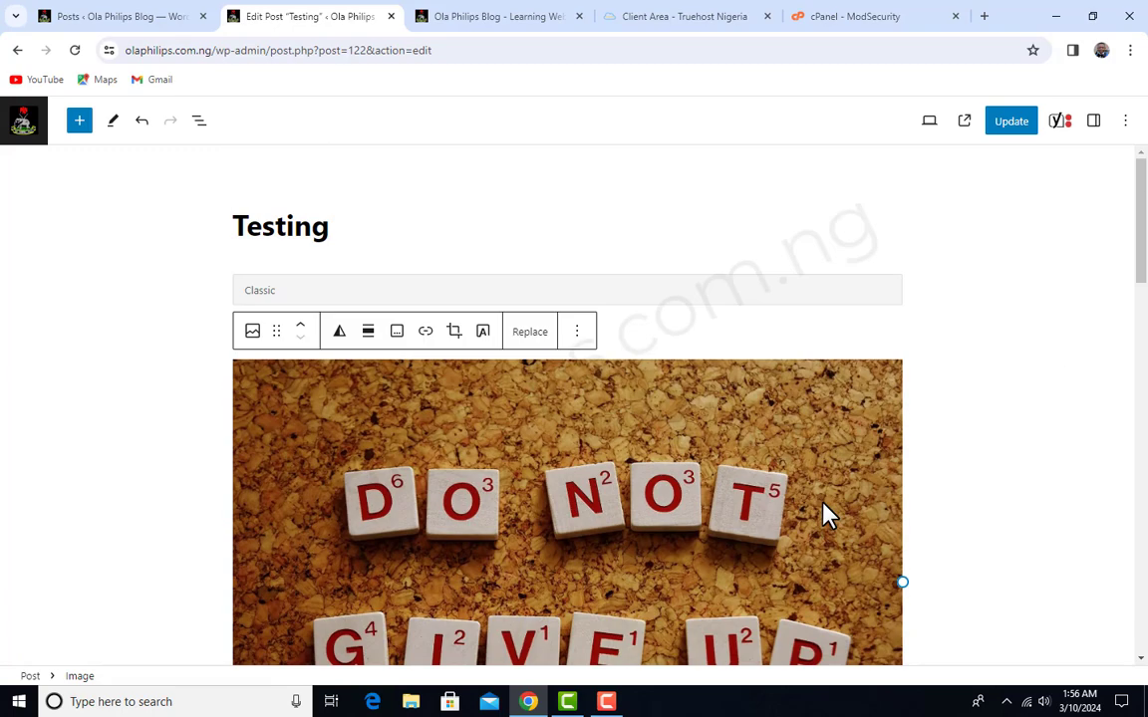
left_click(1093, 120)
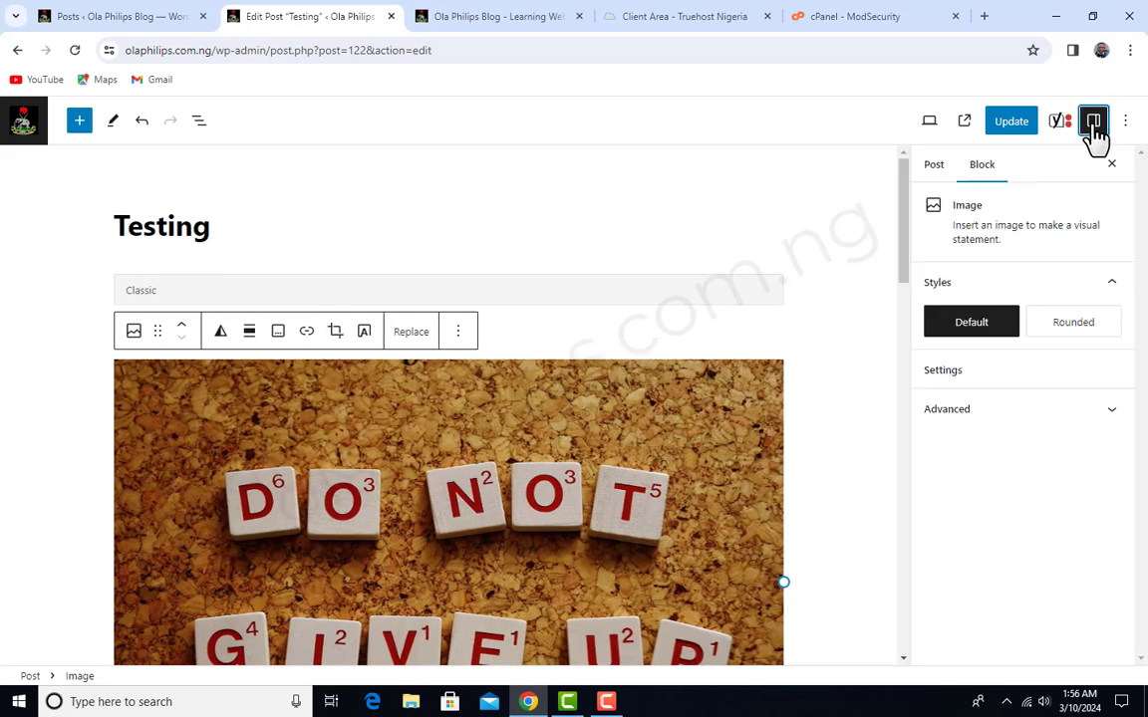
left_click(936, 170)
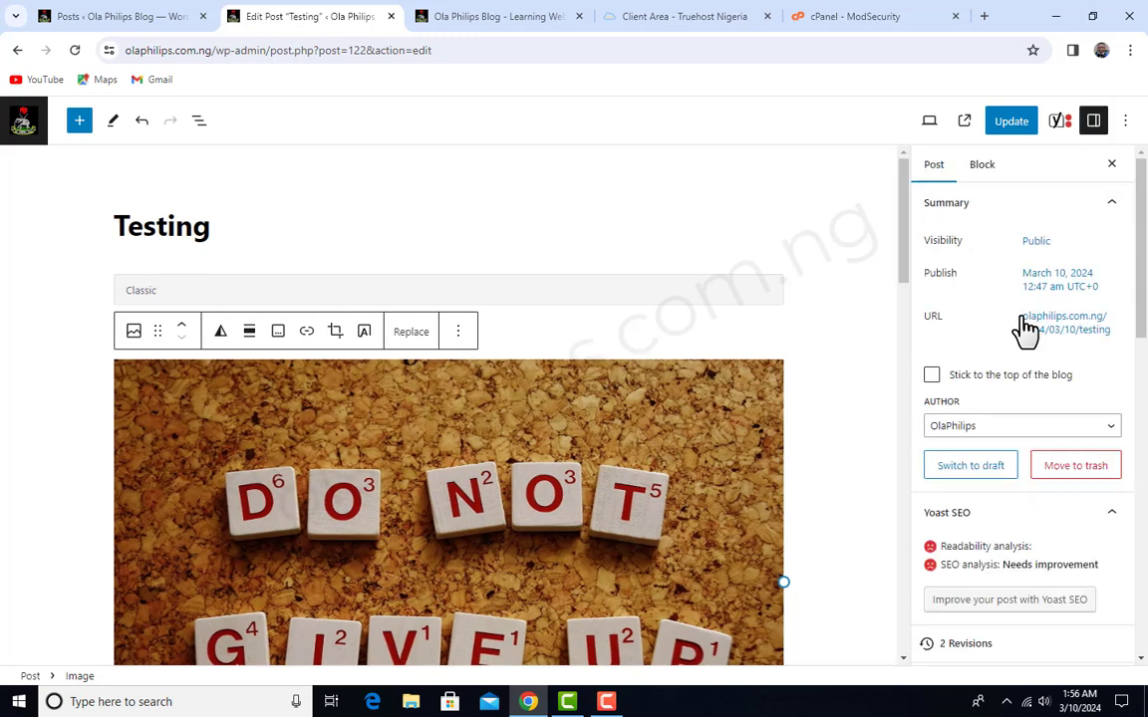
scroll(1024, 353, "down", 4)
scroll(1064, 430, "down", 8)
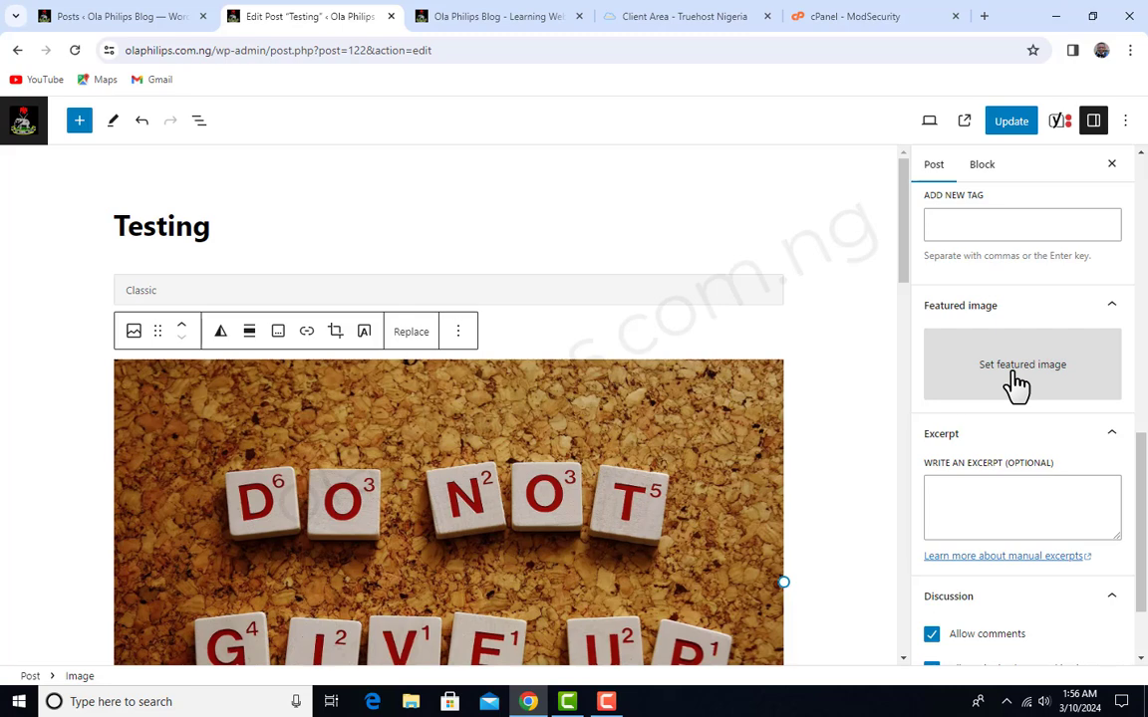
left_click(1016, 377)
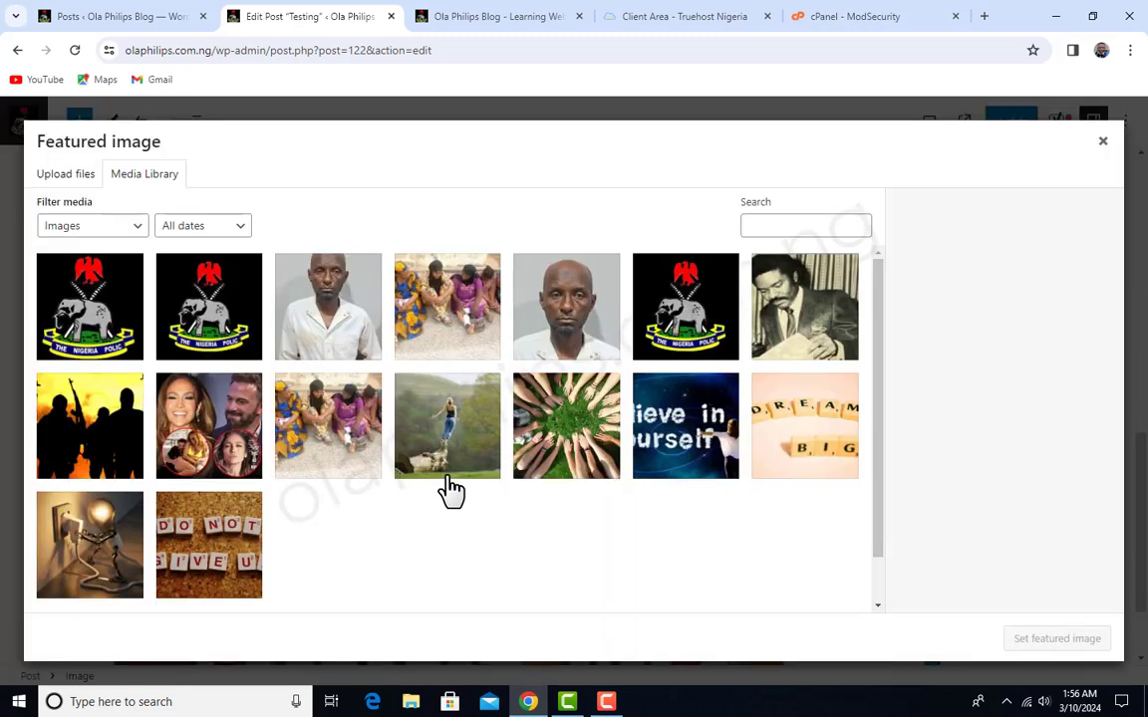
left_click(416, 297)
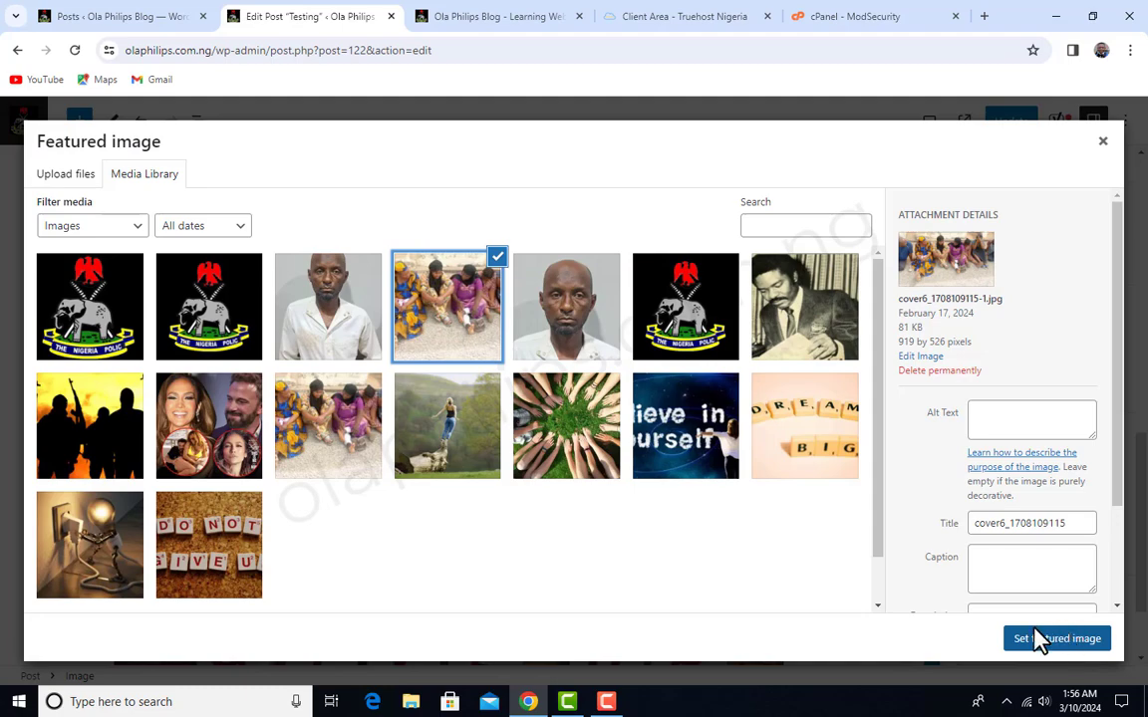
left_click(1037, 639)
scroll(1079, 356, "up", 2)
scroll(1056, 339, "down", 3)
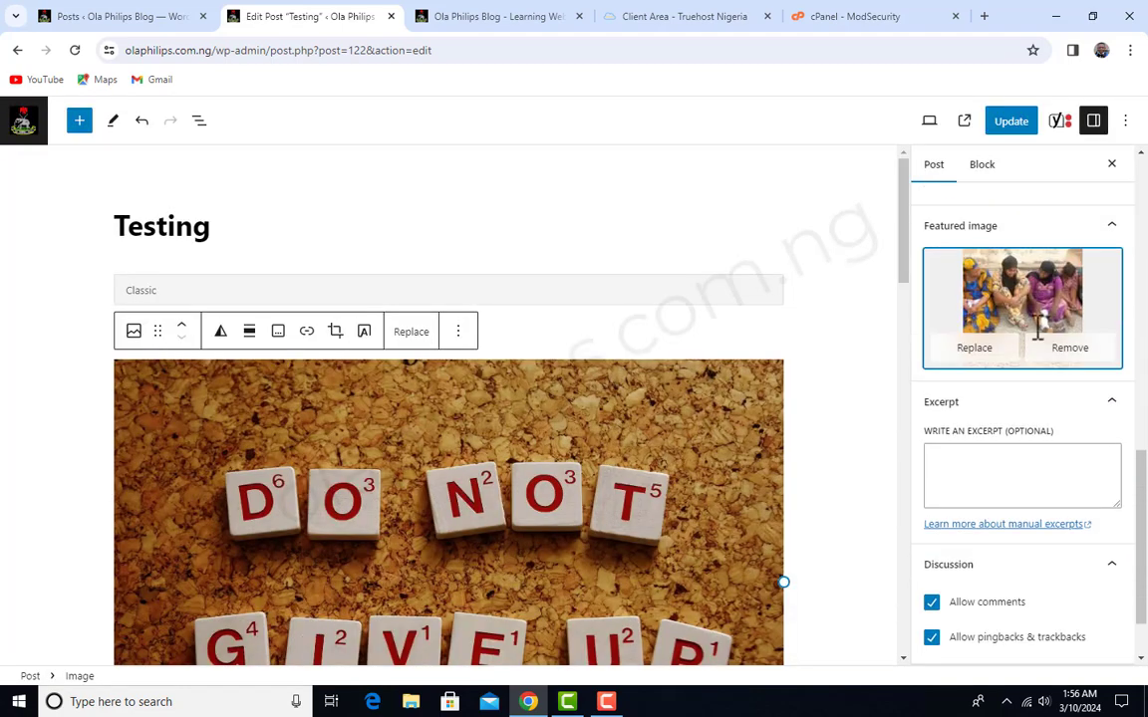
- Check the inserted picture and featured image in the Testing post and update the published post
scroll(598, 448, "down", 2)
scroll(474, 435, "up", 3)
scroll(458, 538, "down", 1)
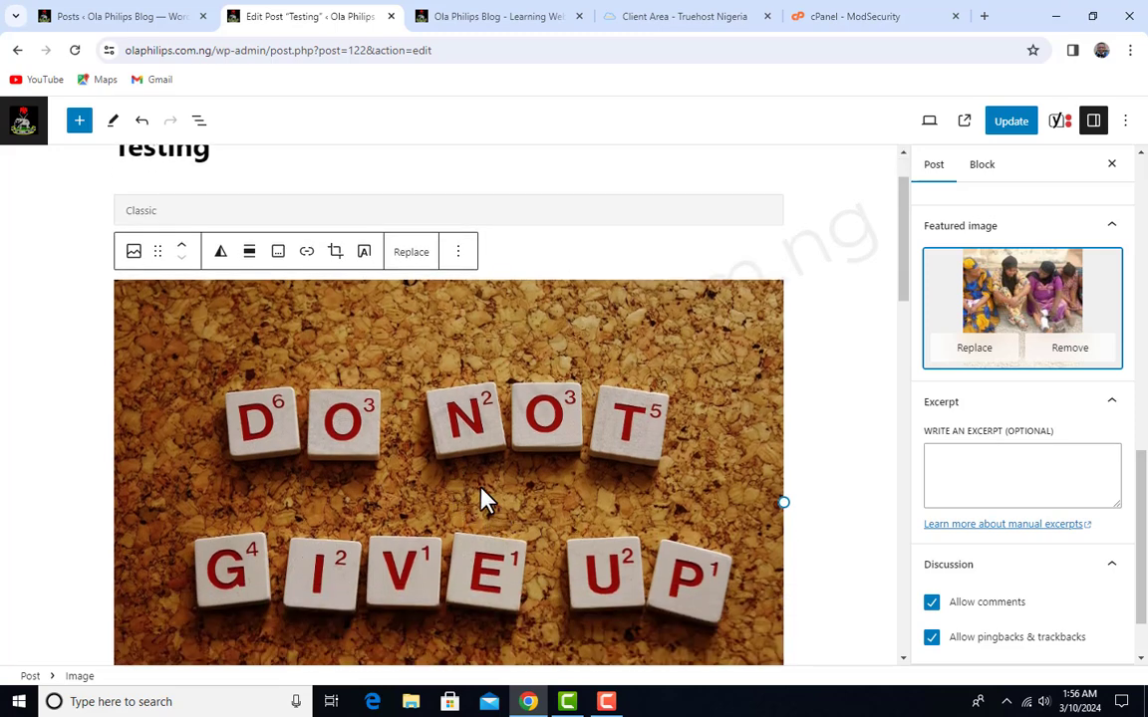
key("ctrl+s")
scroll(568, 448, "down", 2)
scroll(569, 448, "up", 2)
scroll(575, 449, "up", 1)
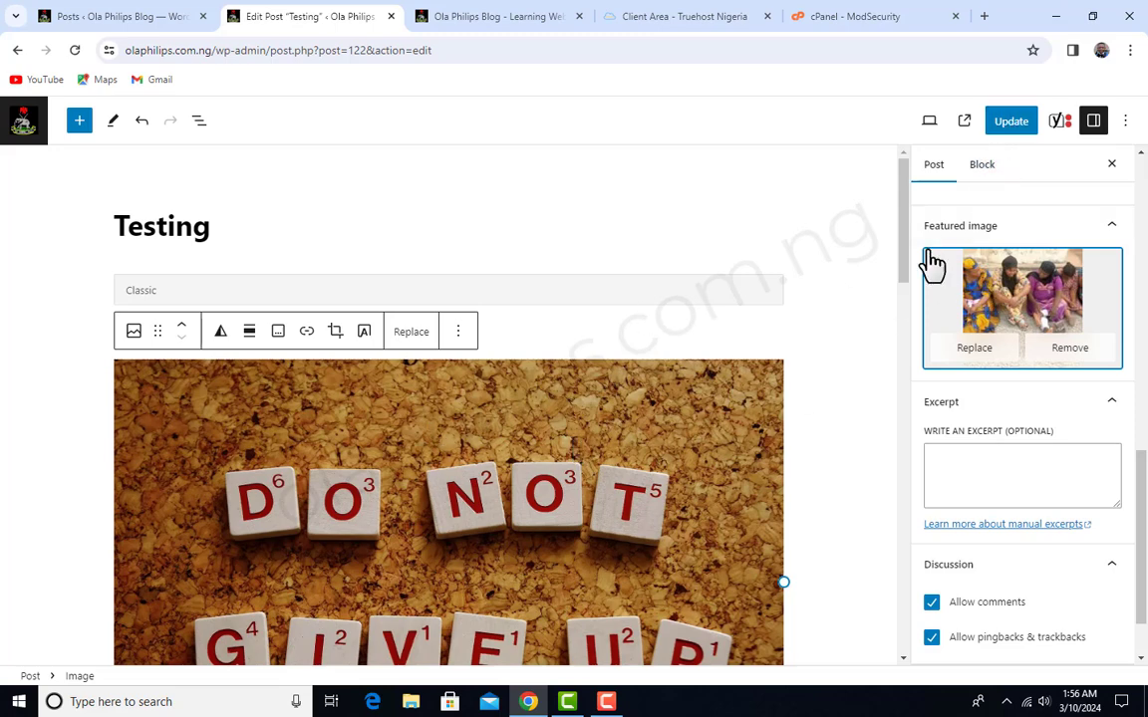
left_click(1011, 122)
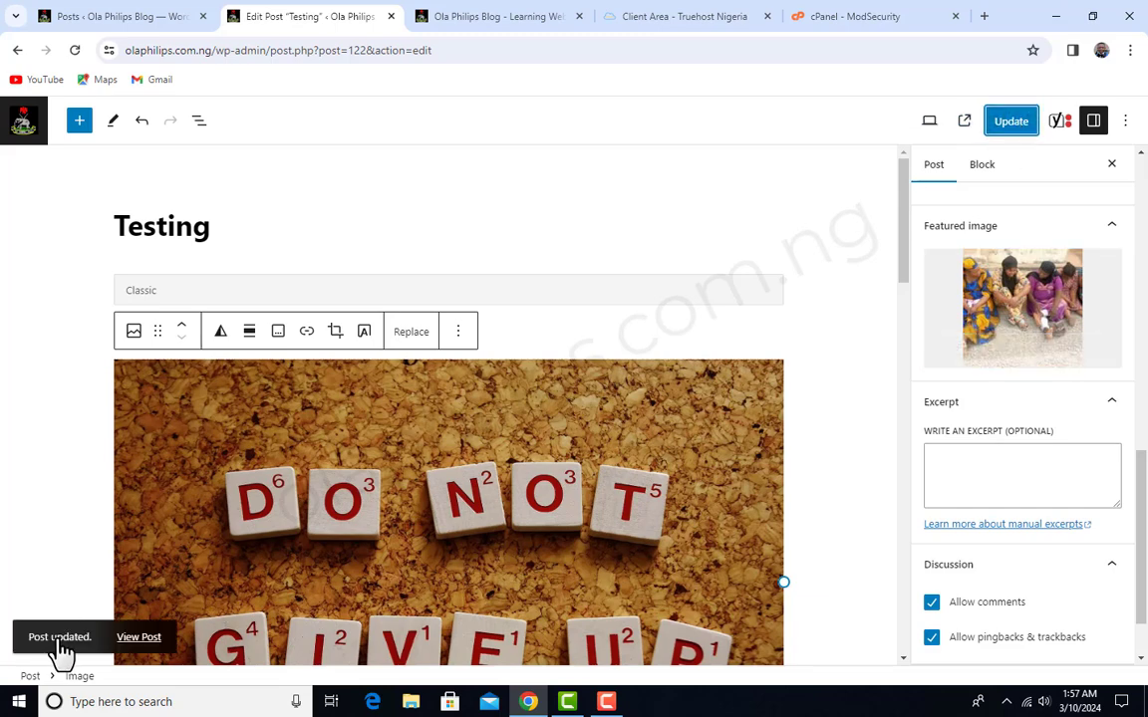
- Open the updated Testing post in a separate browser tab and examine its featured image, text and inserted picture
right_click(139, 649)
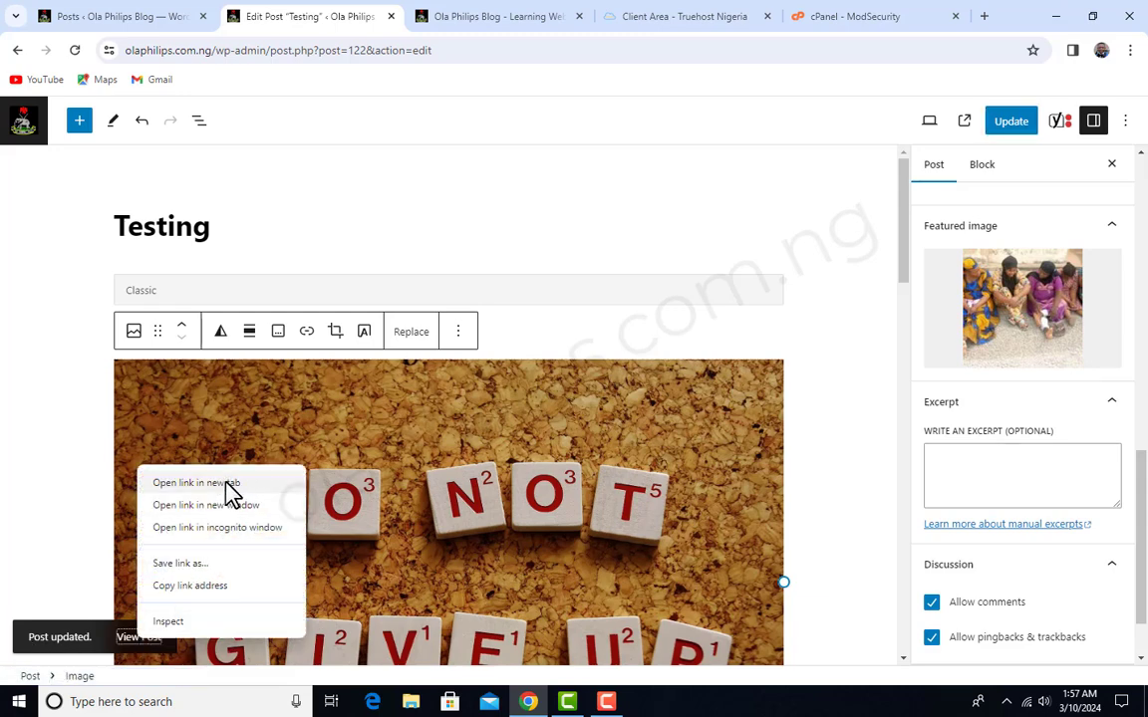
left_click(225, 482)
left_click(449, 12)
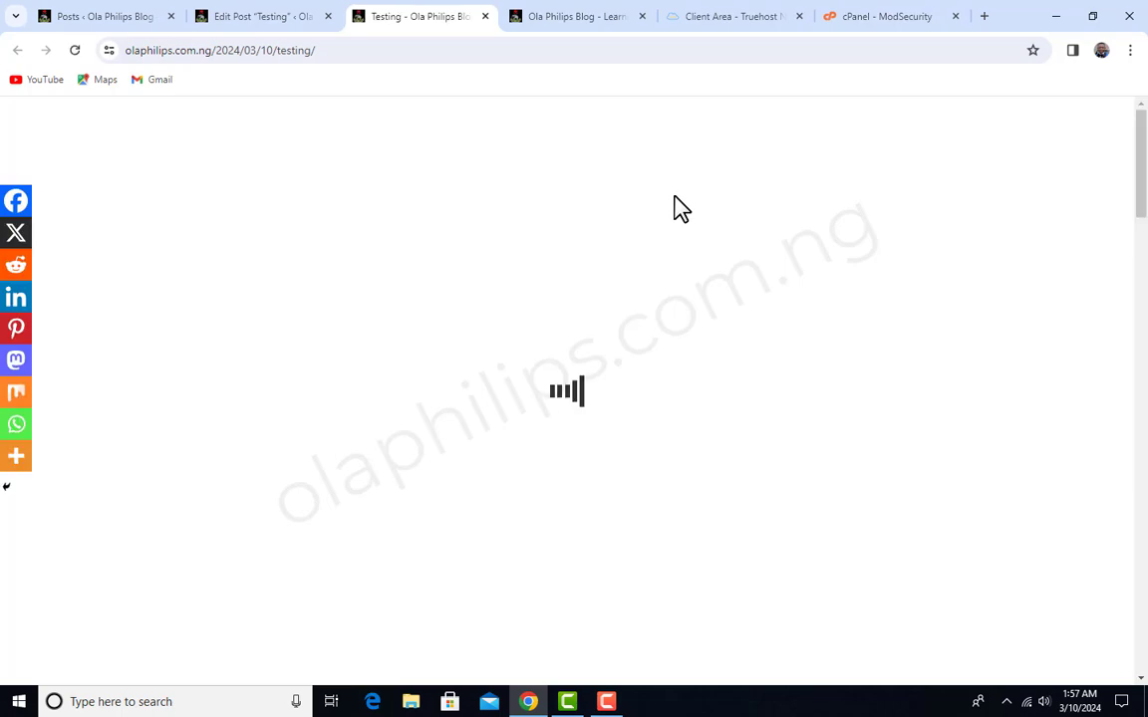
scroll(687, 246, "down", 5)
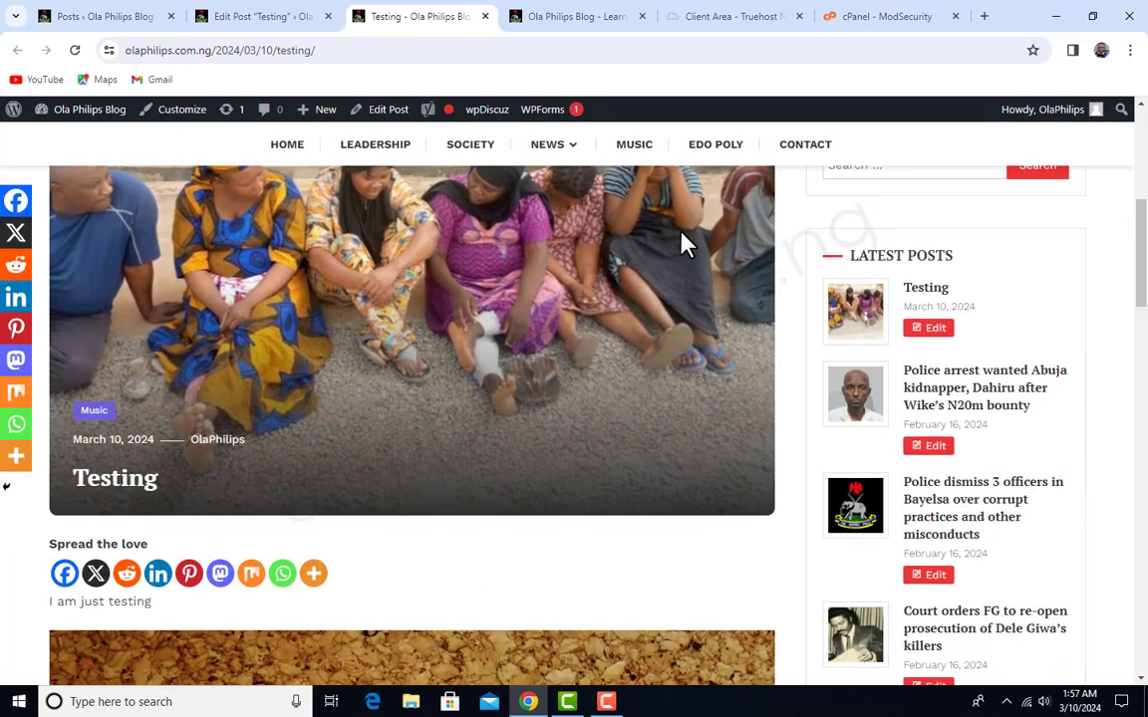
scroll(350, 385, "up", 3)
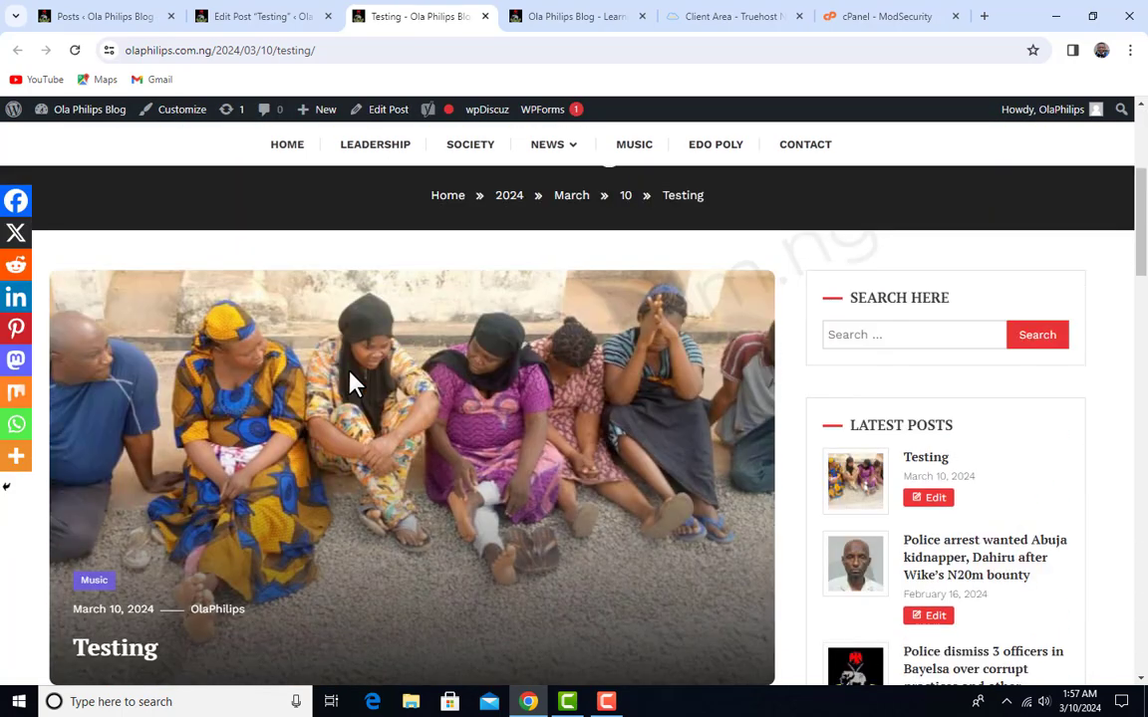
scroll(398, 390, "down", 5)
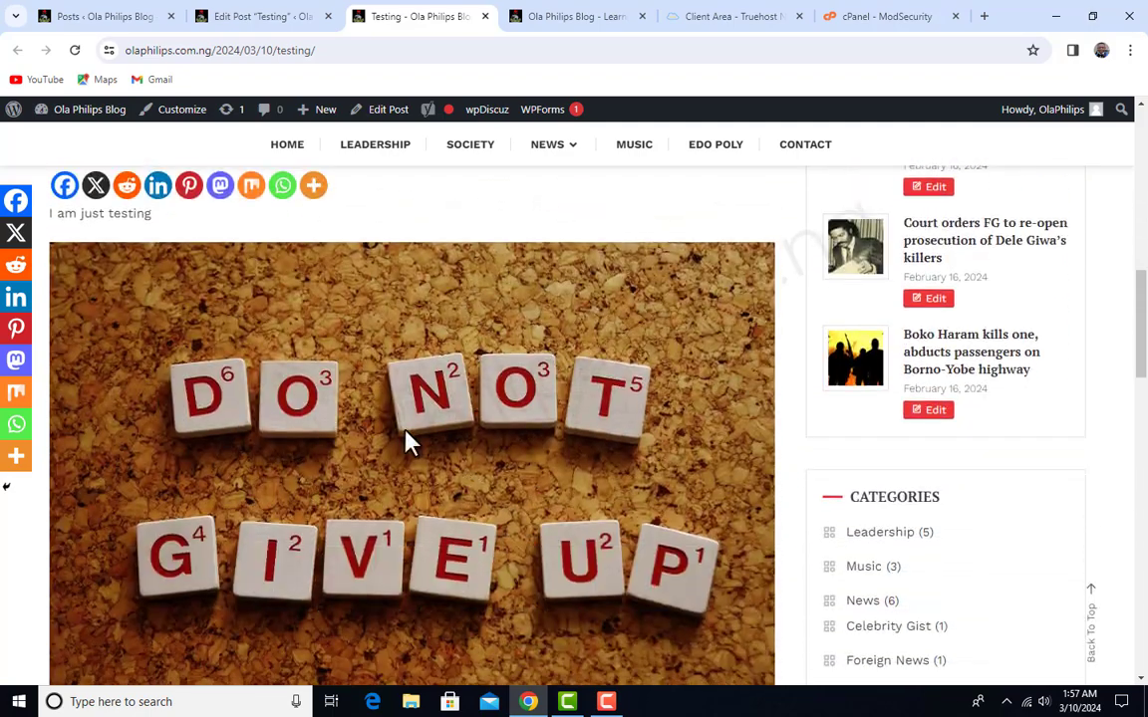
scroll(411, 438, "down", 2)
scroll(427, 428, "down", 3)
scroll(423, 430, "up", 5)
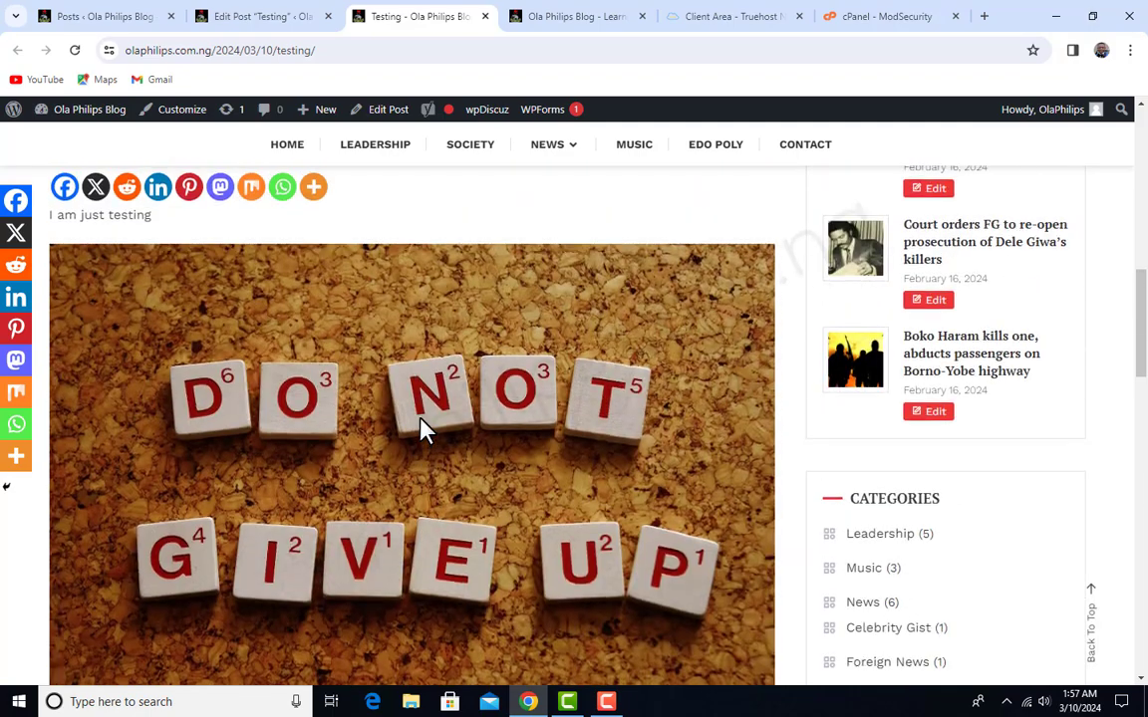
left_click_drag(152, 374, 35, 377)
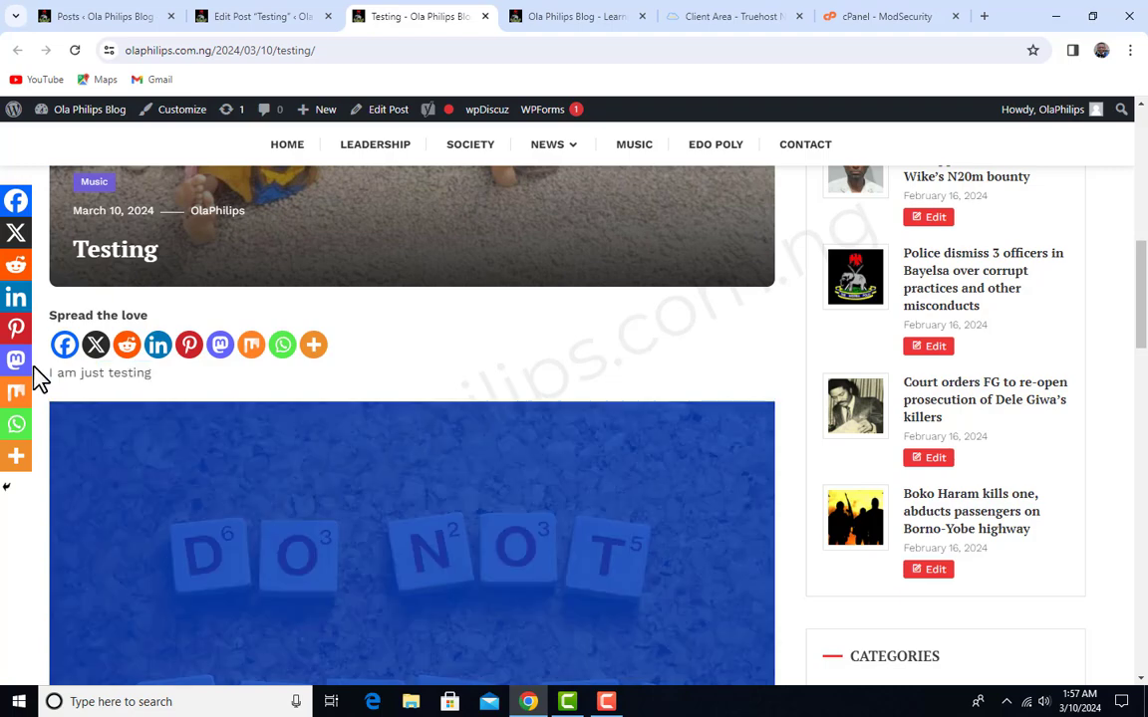
left_click(93, 379)
scroll(533, 492, "up", 10)
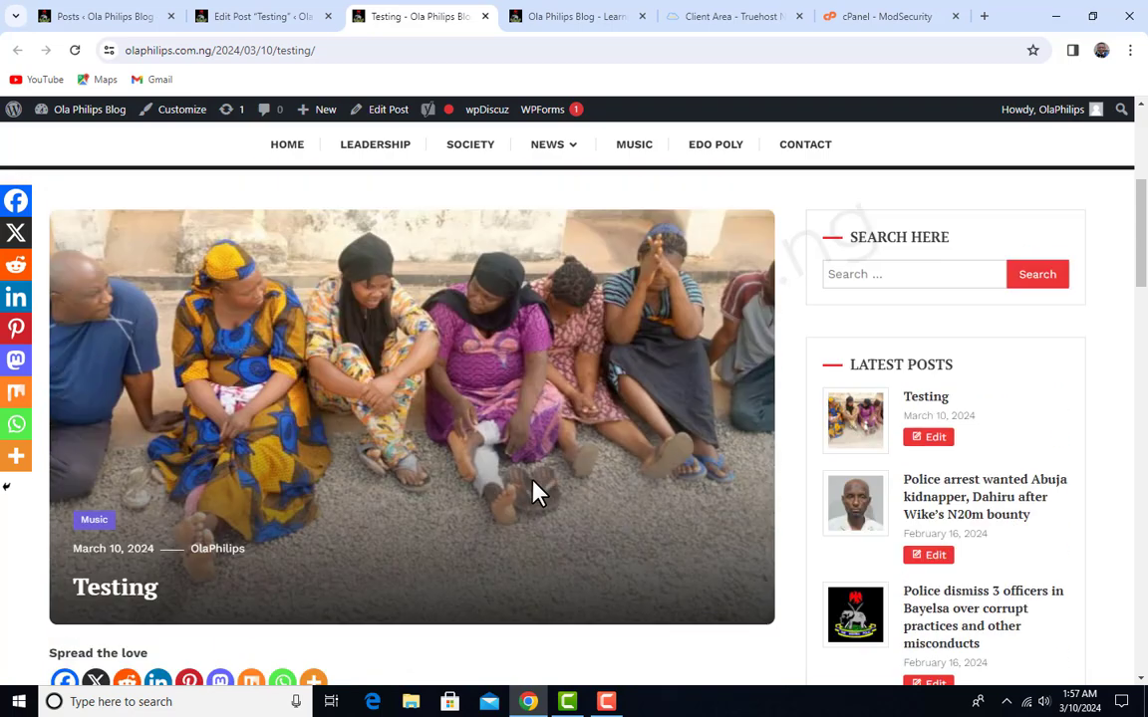
- Return to the WordPress dashboard and open the list of installed plugins
left_click(257, 12)
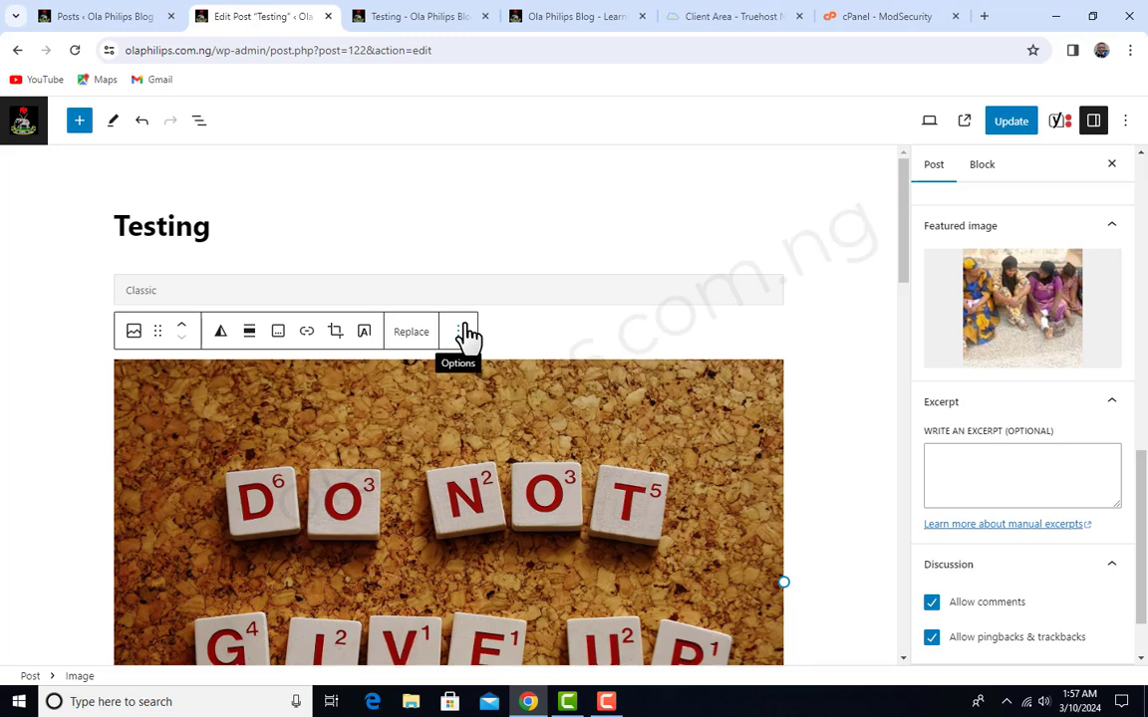
left_click(111, 18)
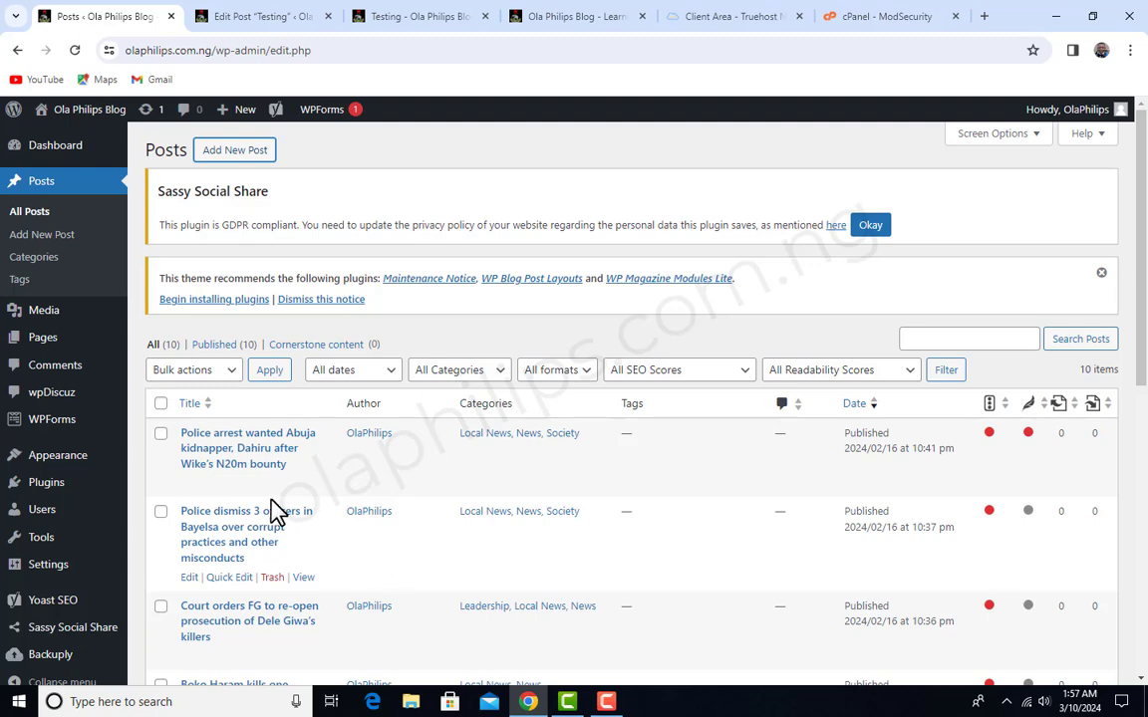
left_click(47, 484)
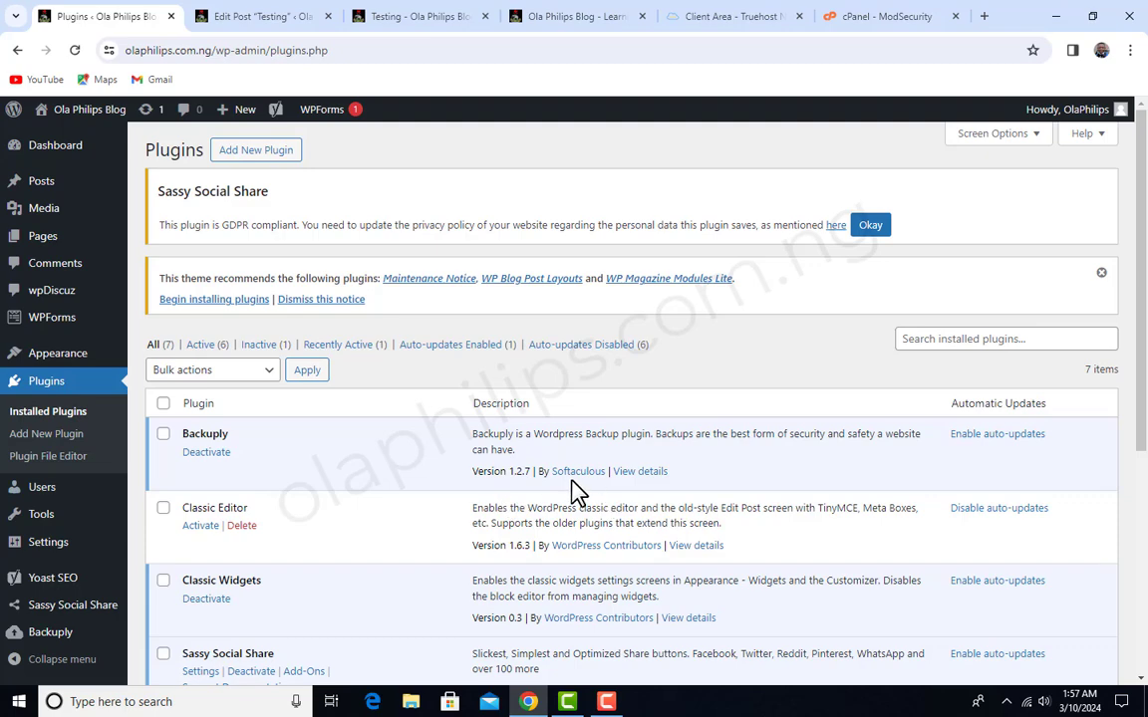
key("ctrl+Tab")
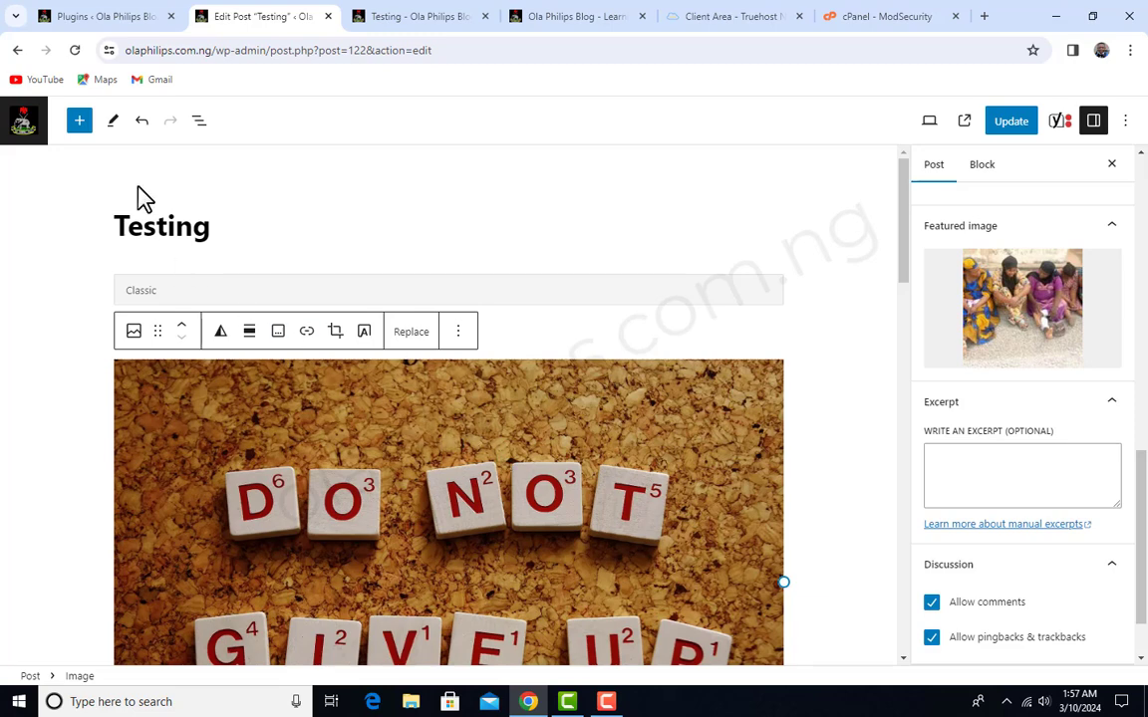
left_click(79, 120)
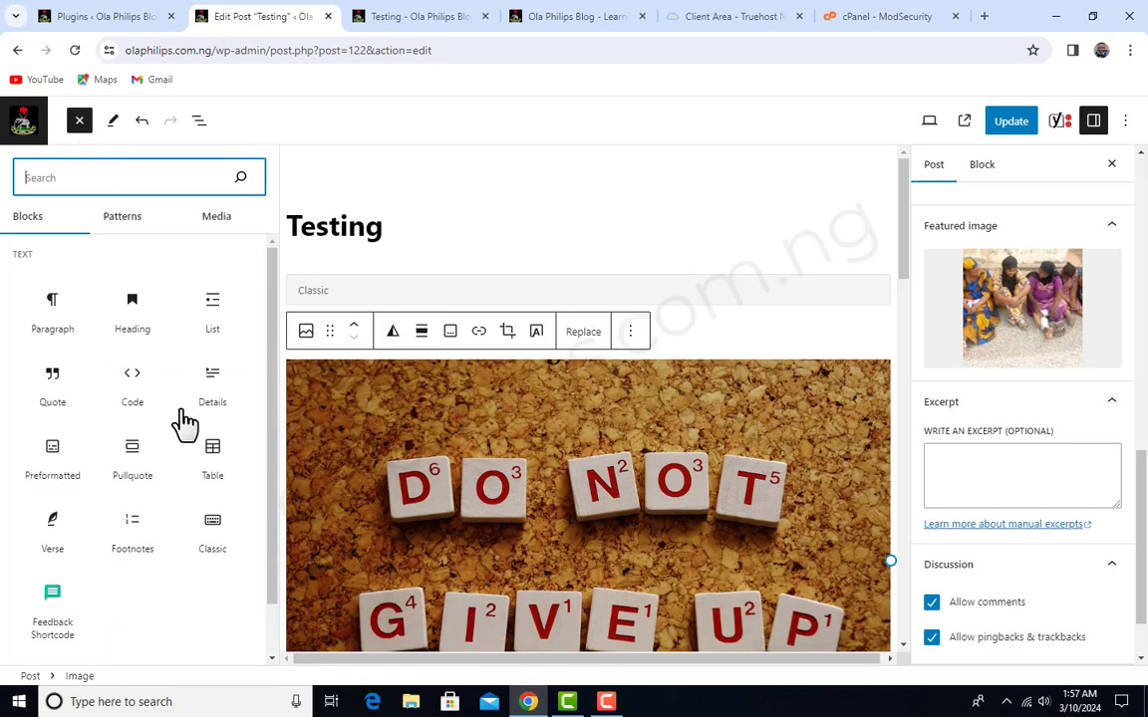
scroll(219, 553, "down", 1)
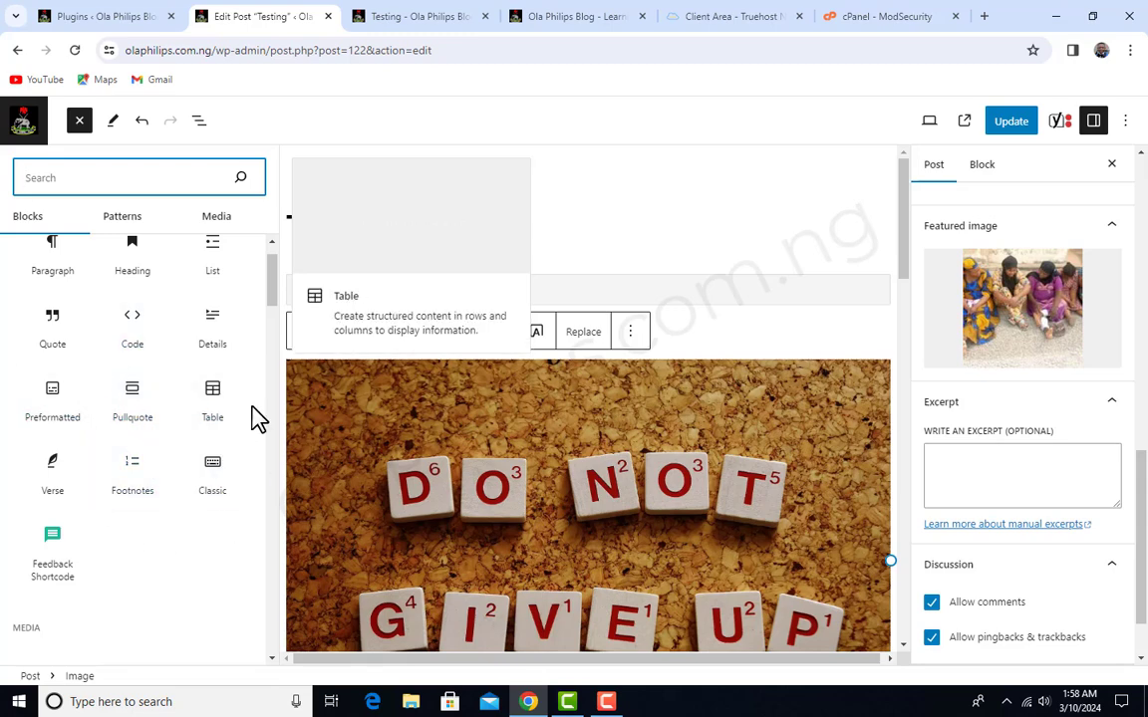
left_click(235, 455)
left_click(679, 243)
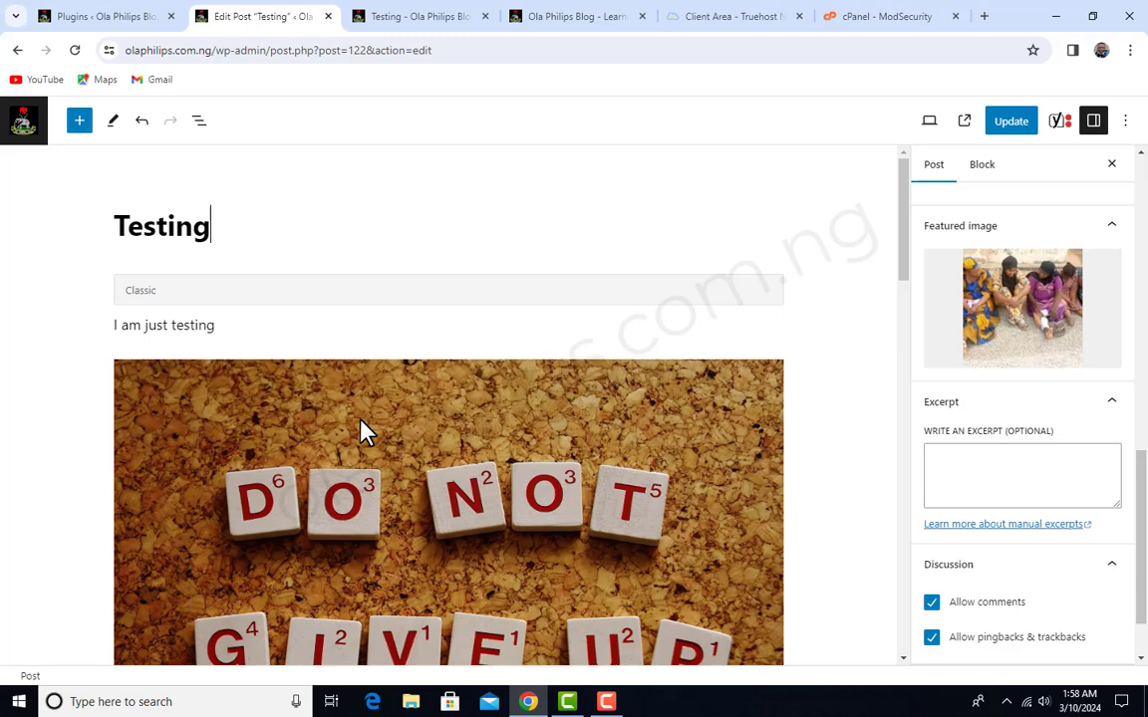
- Delete the inactive Classic Editor plugin from the installed plugins and confirm the deletion
left_click(97, 14)
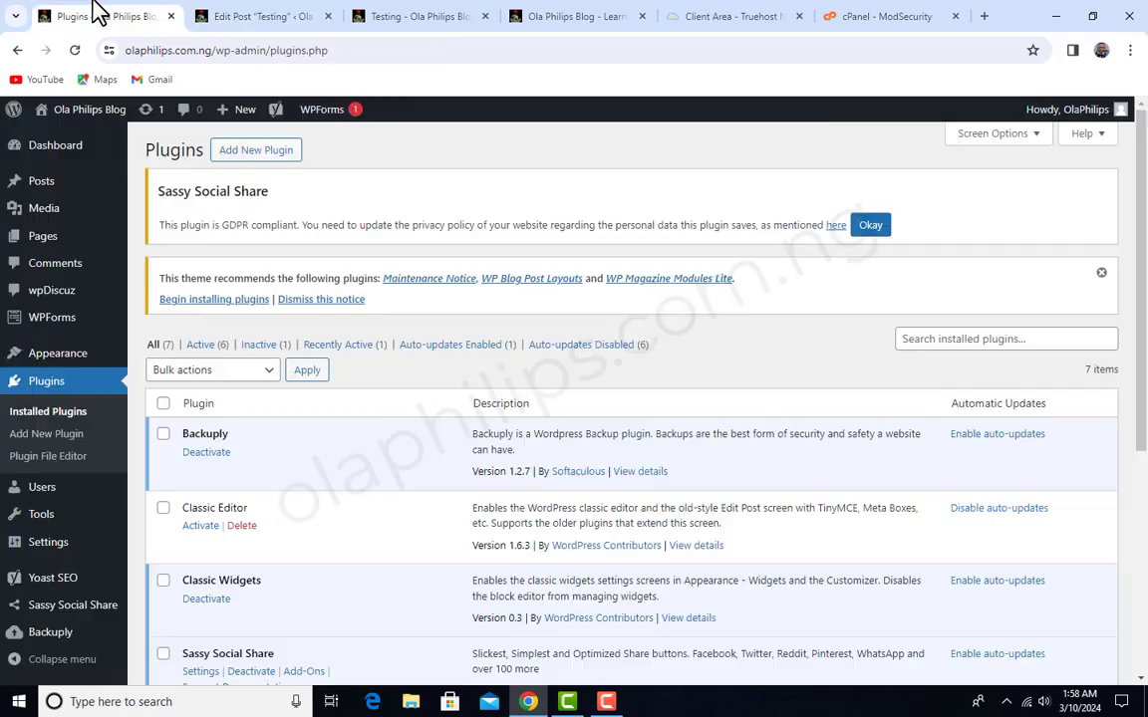
scroll(476, 384, "down", 3)
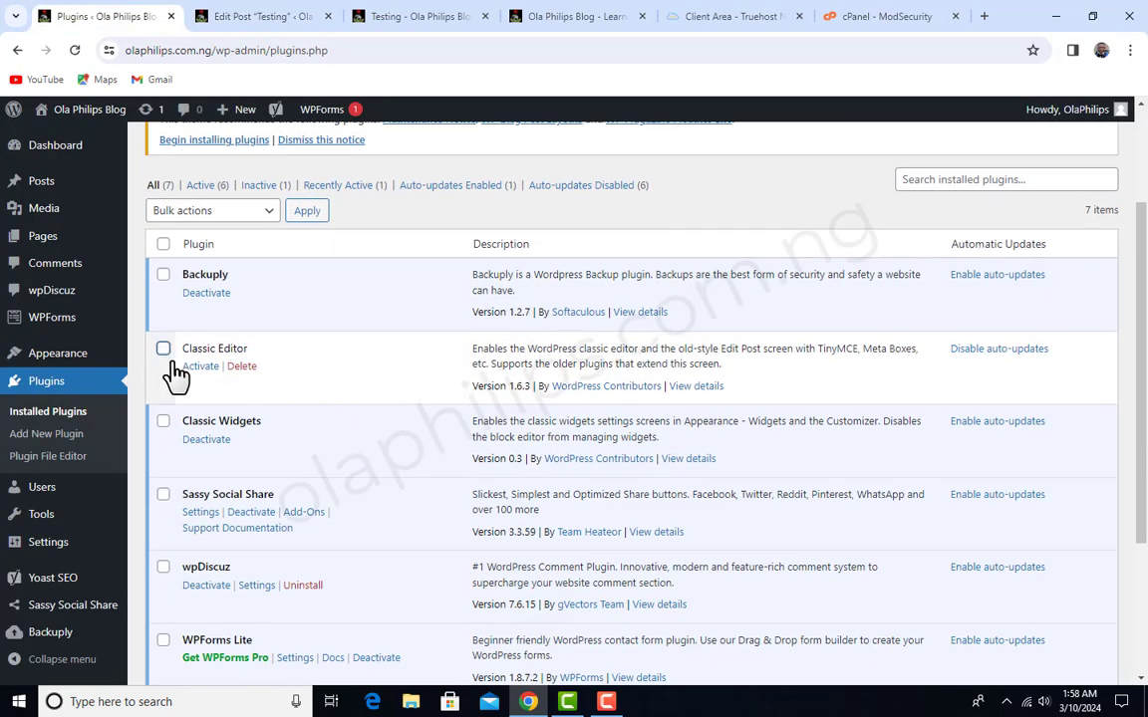
left_click(247, 367)
left_click(644, 146)
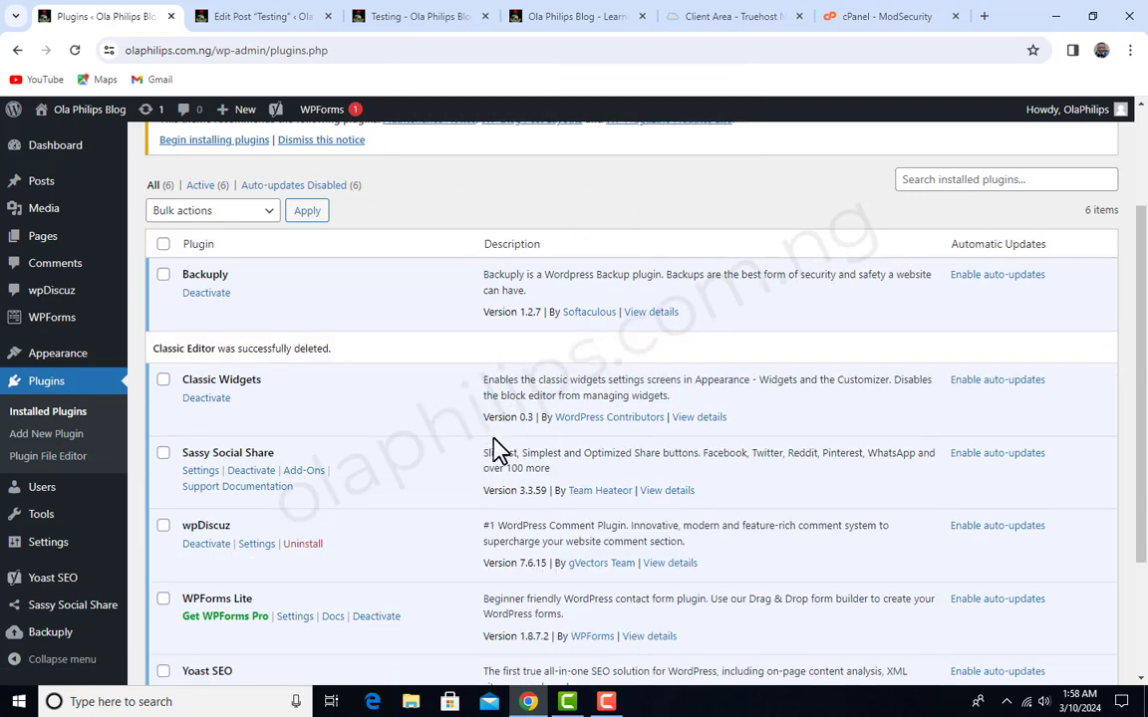
- Deactivate the wpDiscuz plugin in the installed plugins list
scroll(498, 451, "down", 2)
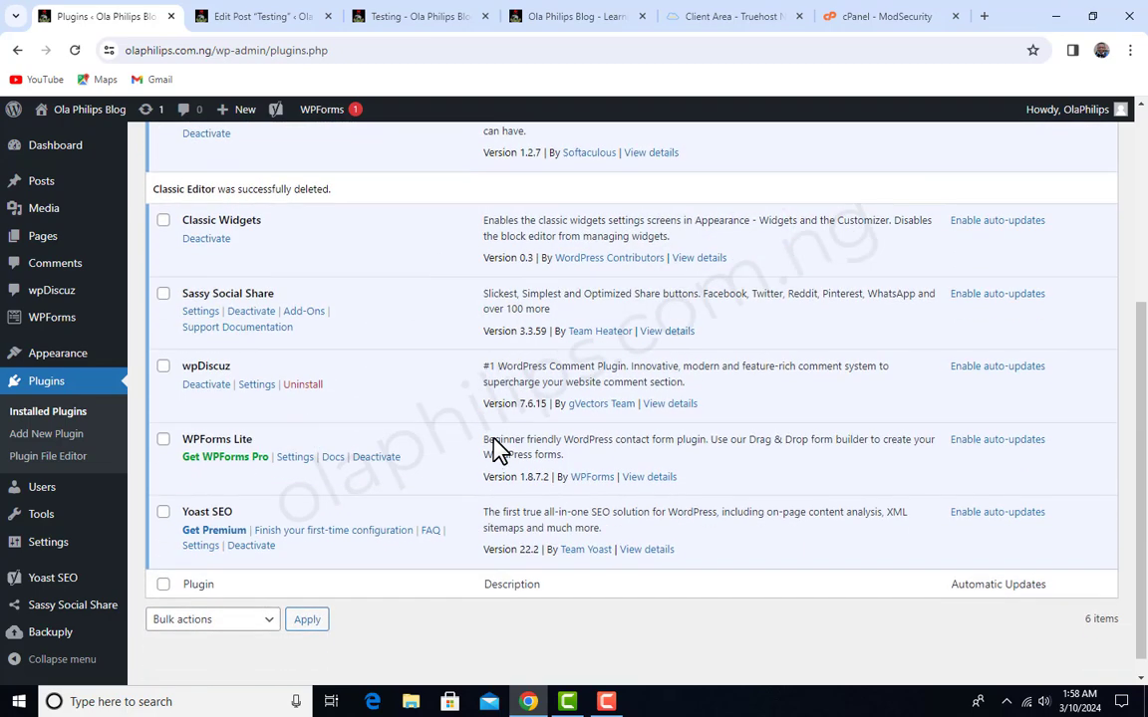
left_click(207, 384)
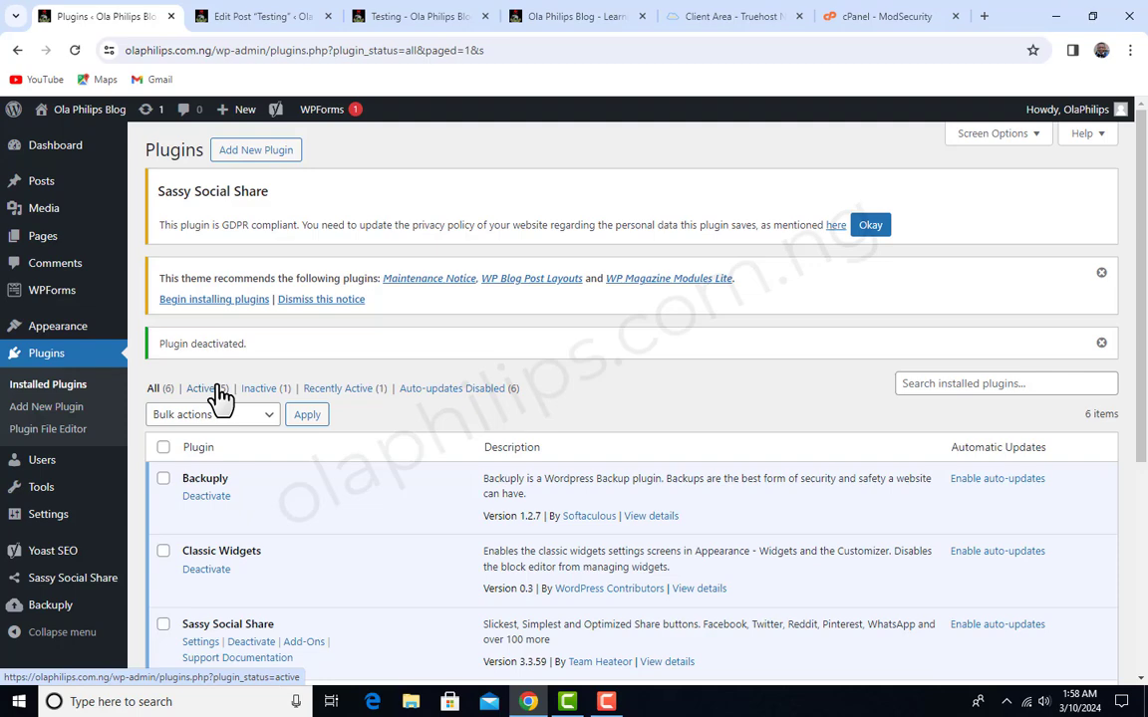
scroll(712, 358, "down", 1)
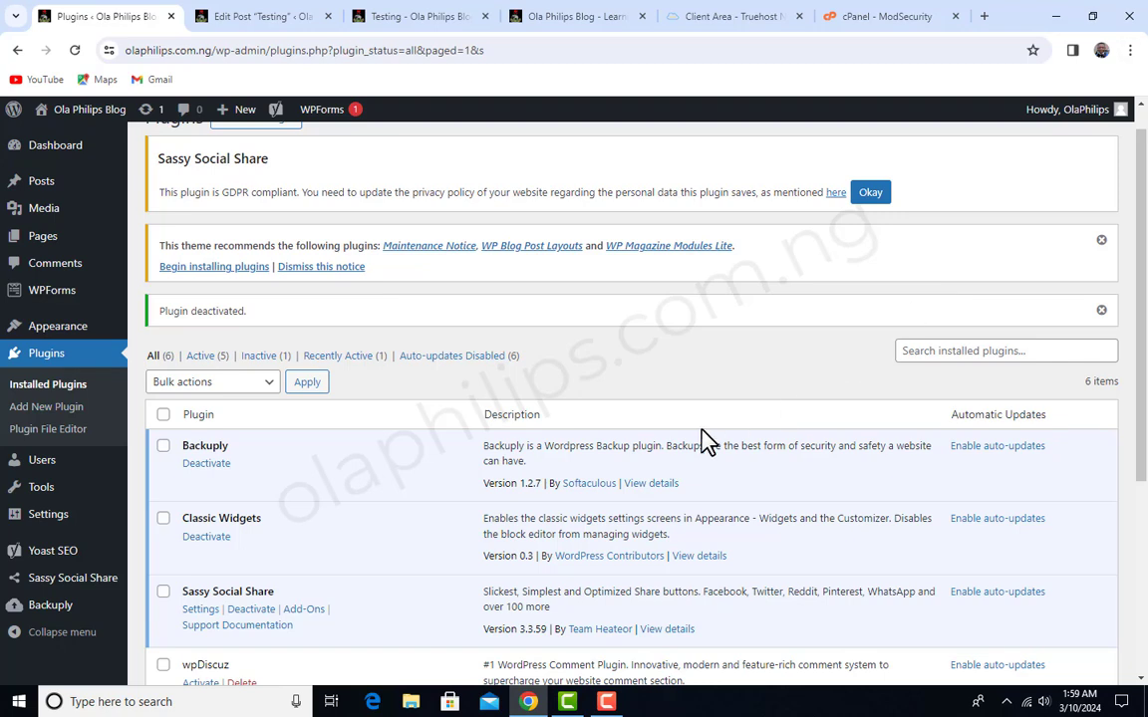
key("ctrl+shift+n")
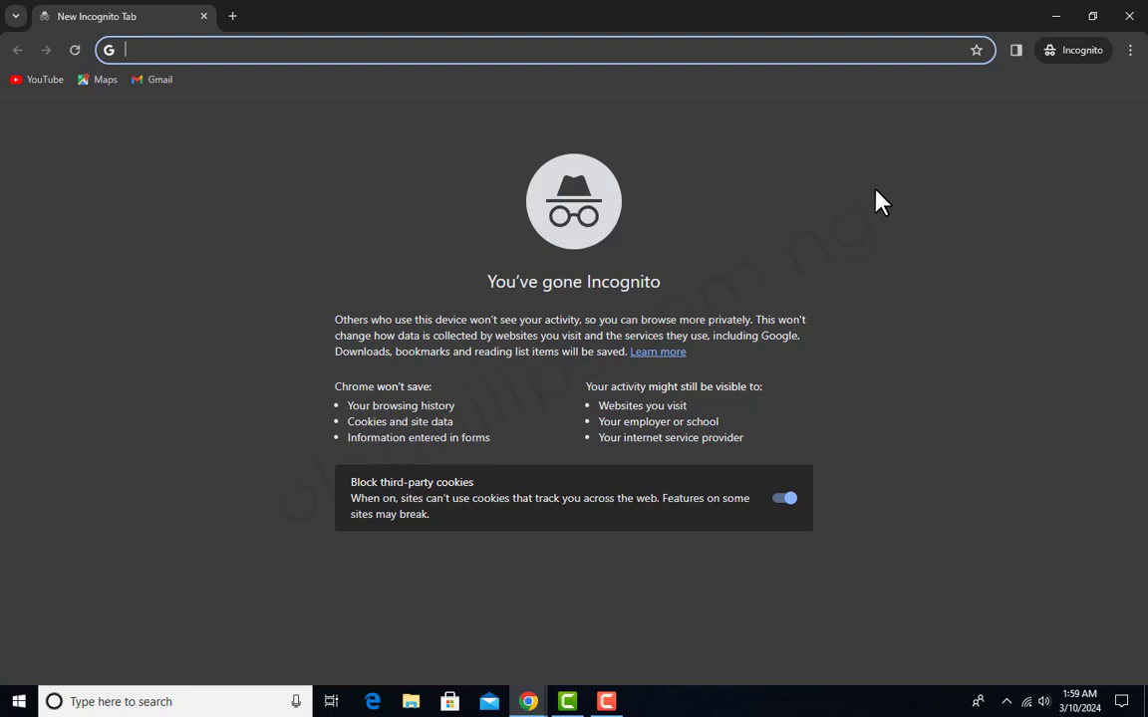
left_click(1058, 15)
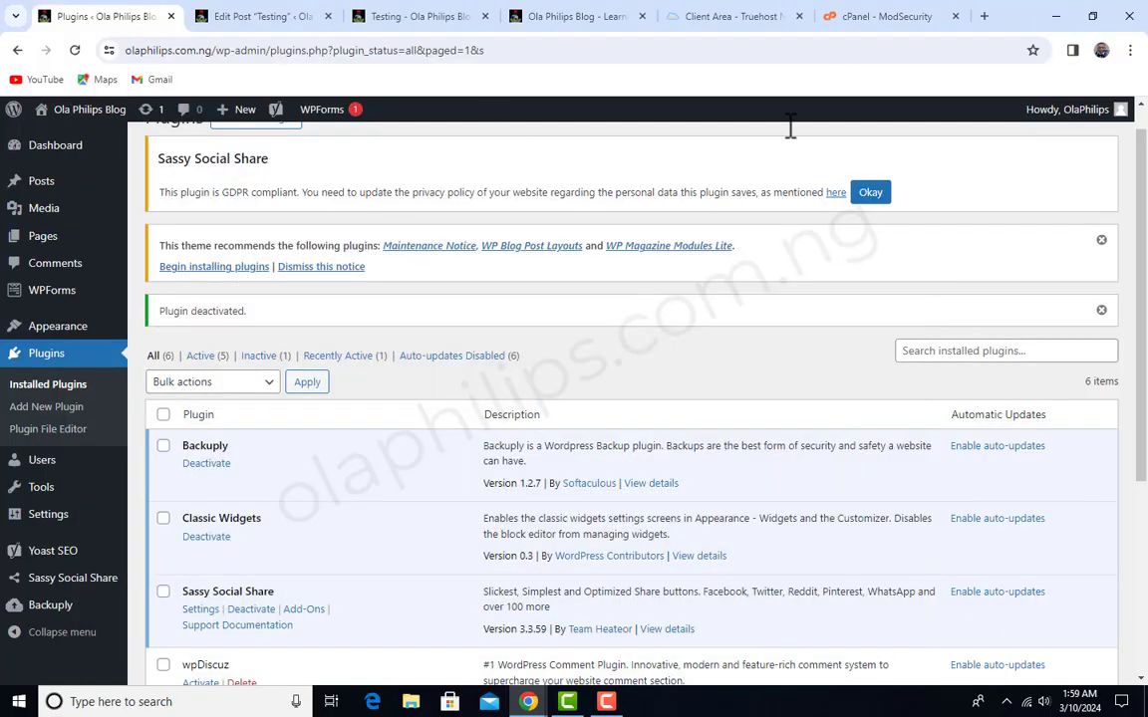
left_click(984, 18)
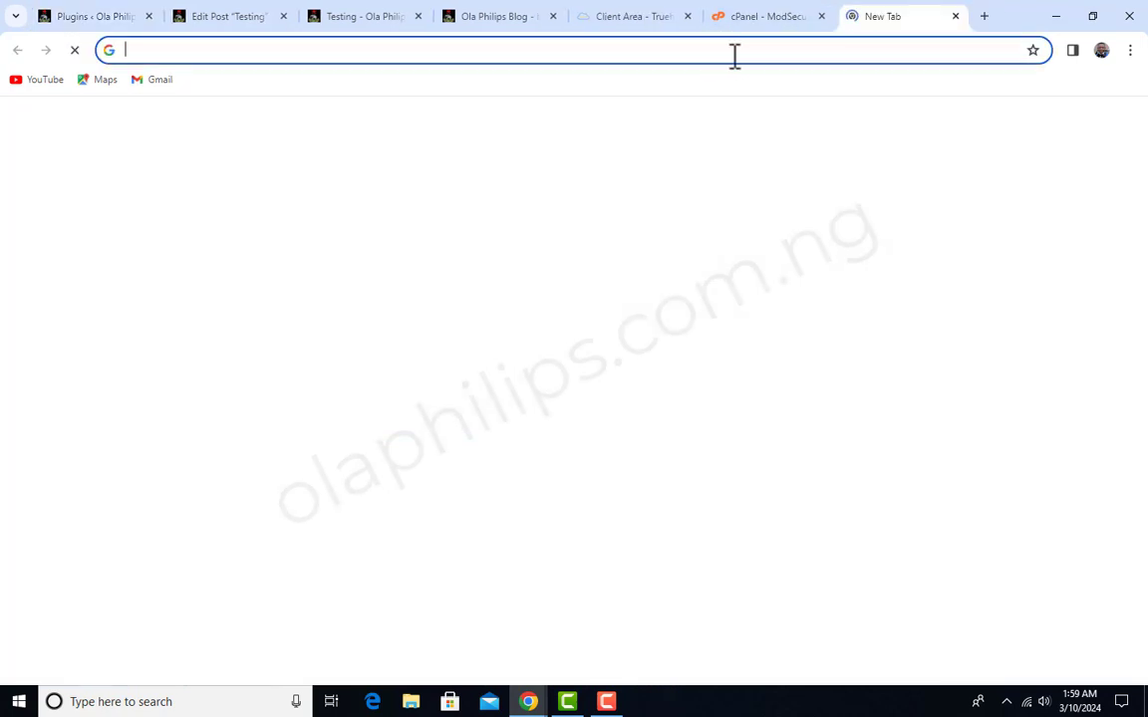
left_click(735, 54)
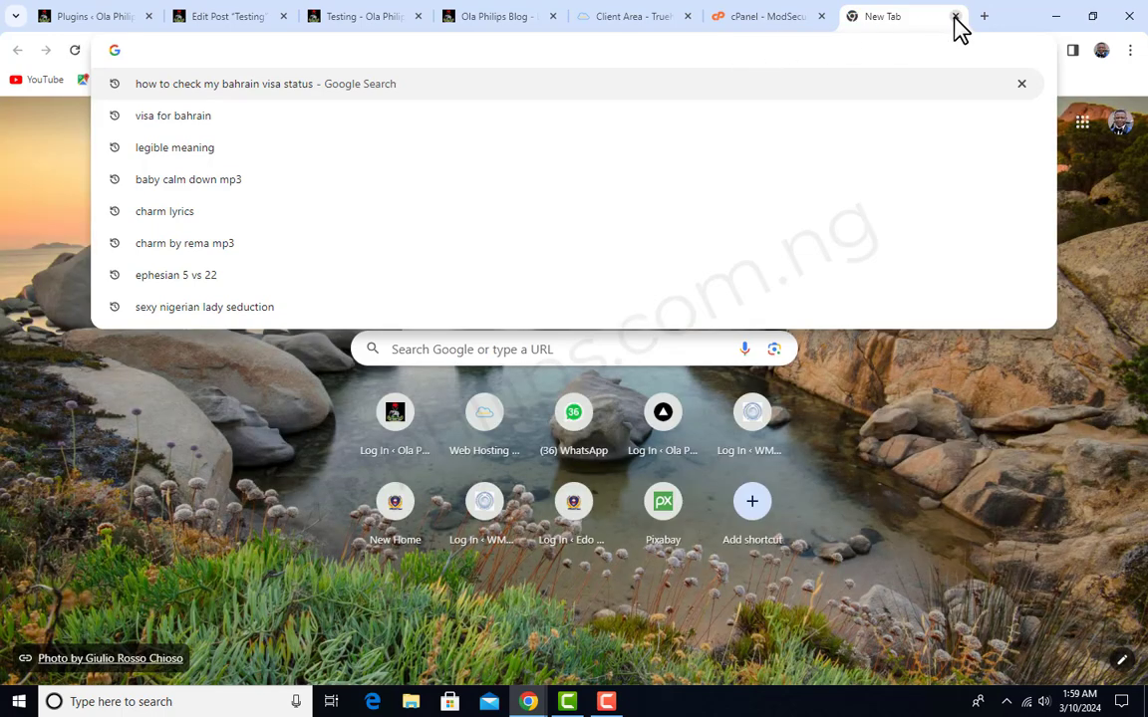
left_click(954, 17)
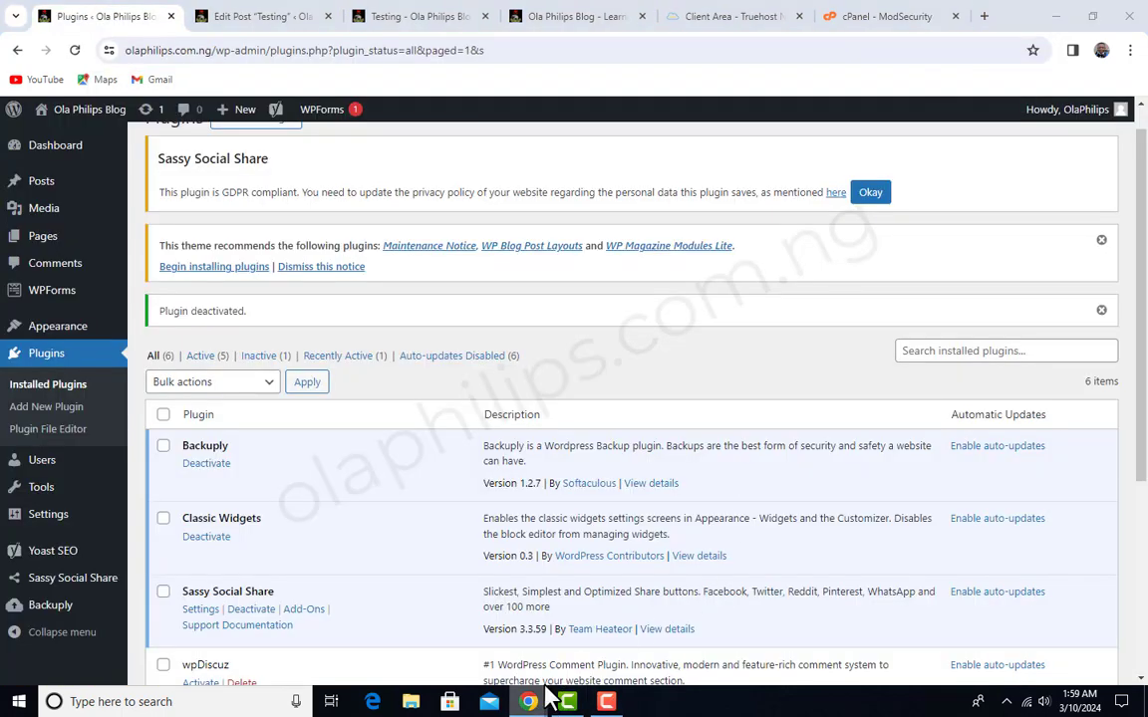
- Open the blog homepage at olaphilips.com.ng in the incognito window
left_click(627, 643)
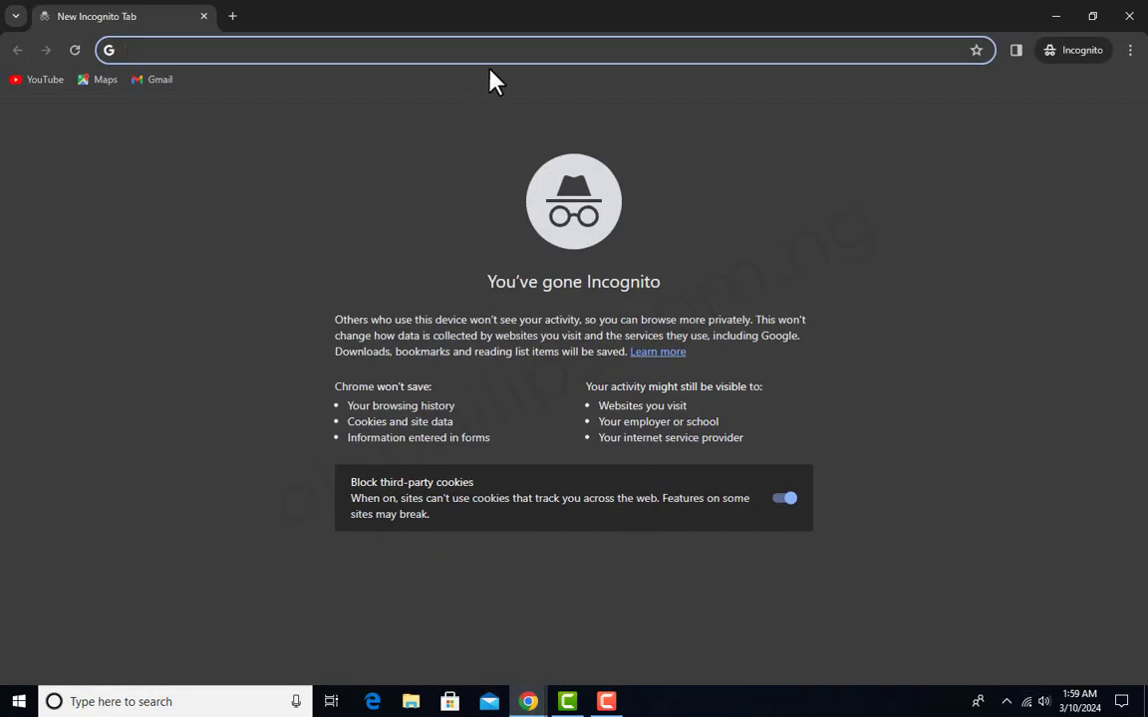
type("olaphilips.com.ng/wp-admin")
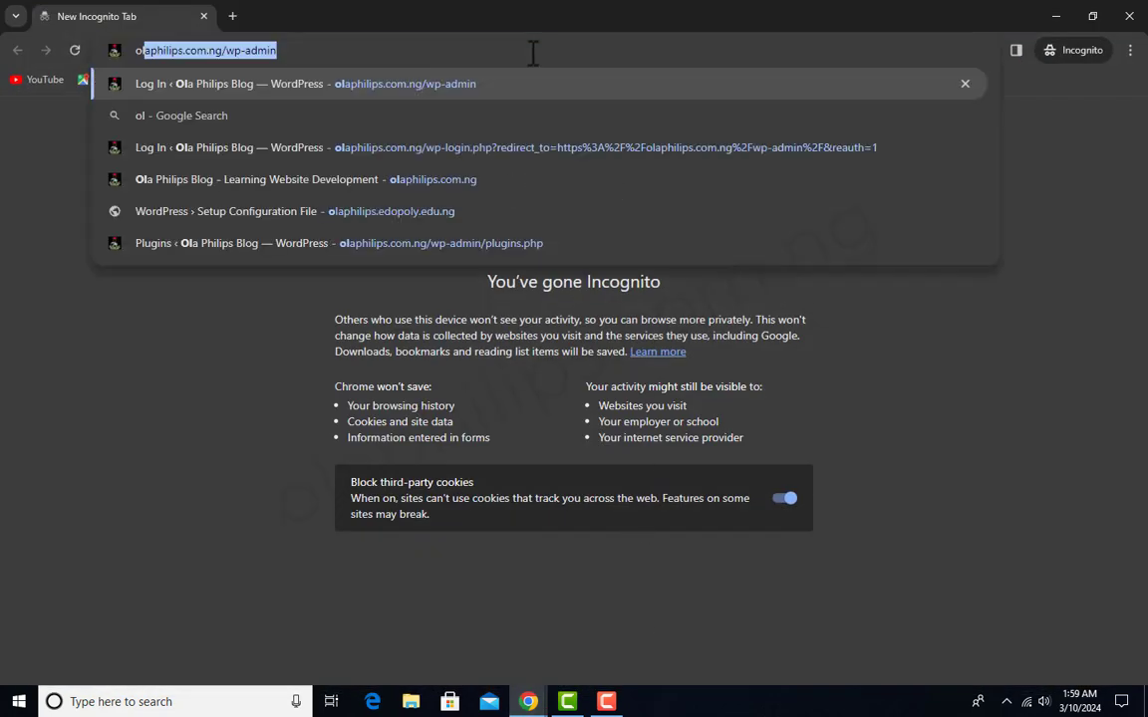
left_click_drag(436, 50, 230, 46)
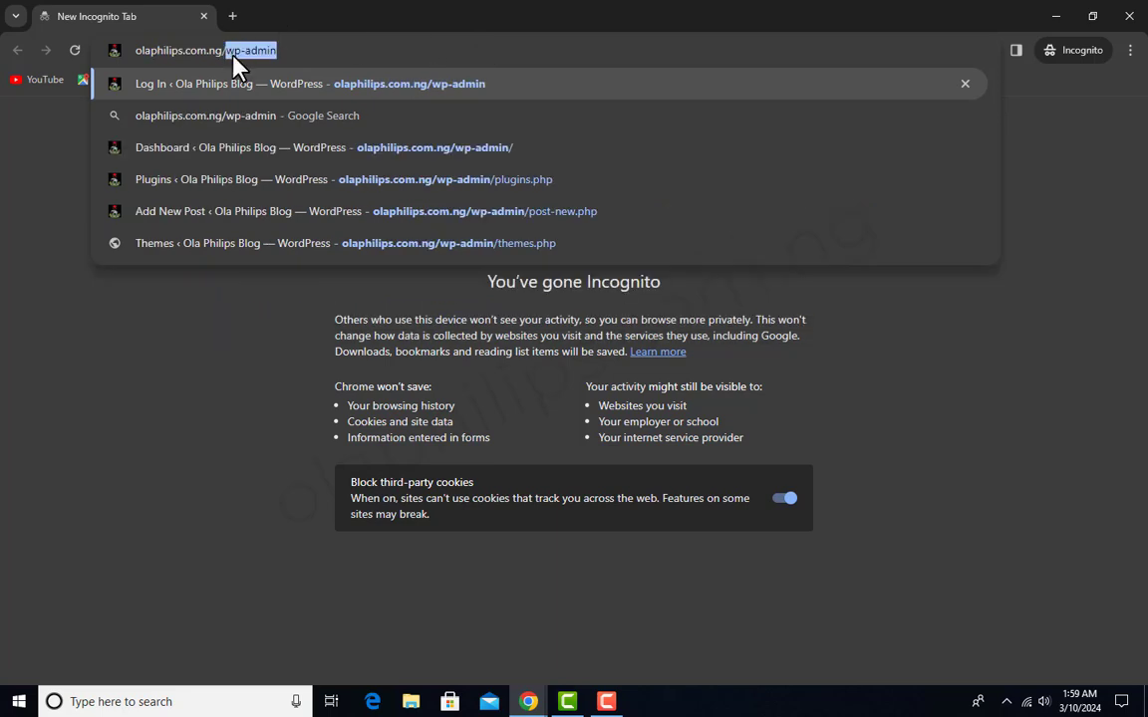
key("BackSpace")
key("Return")
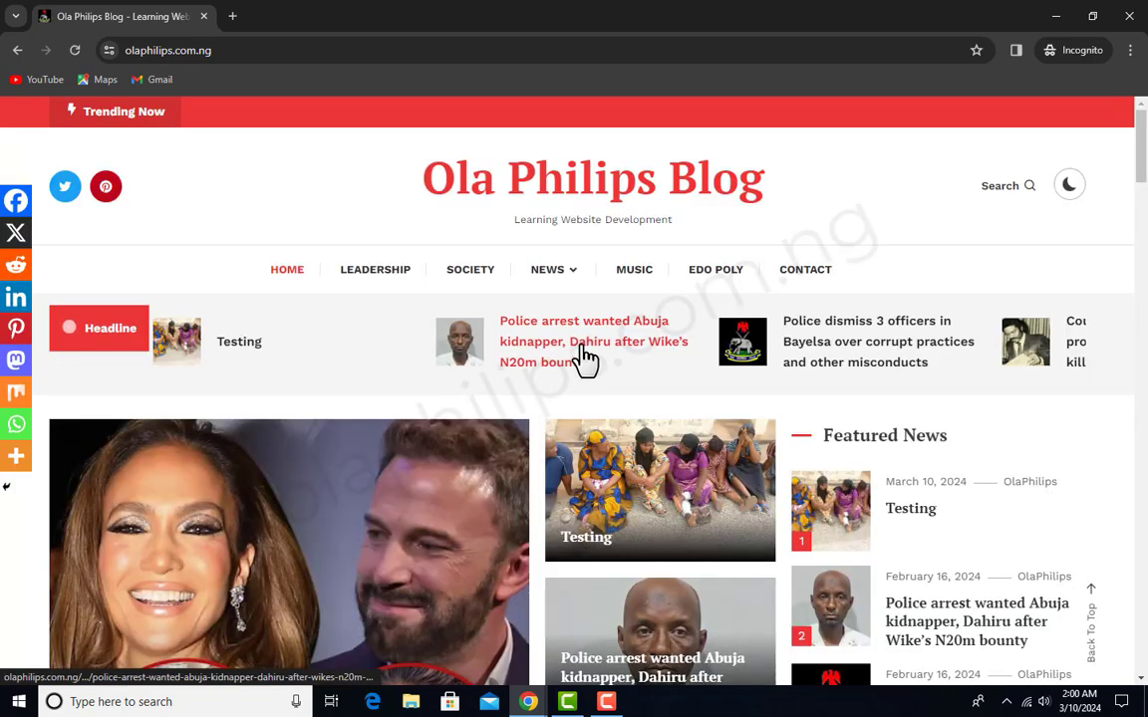
- Open the post about the police arresting the wanted Abuja kidnapper and go to its Leave a Reply form
left_click(586, 357)
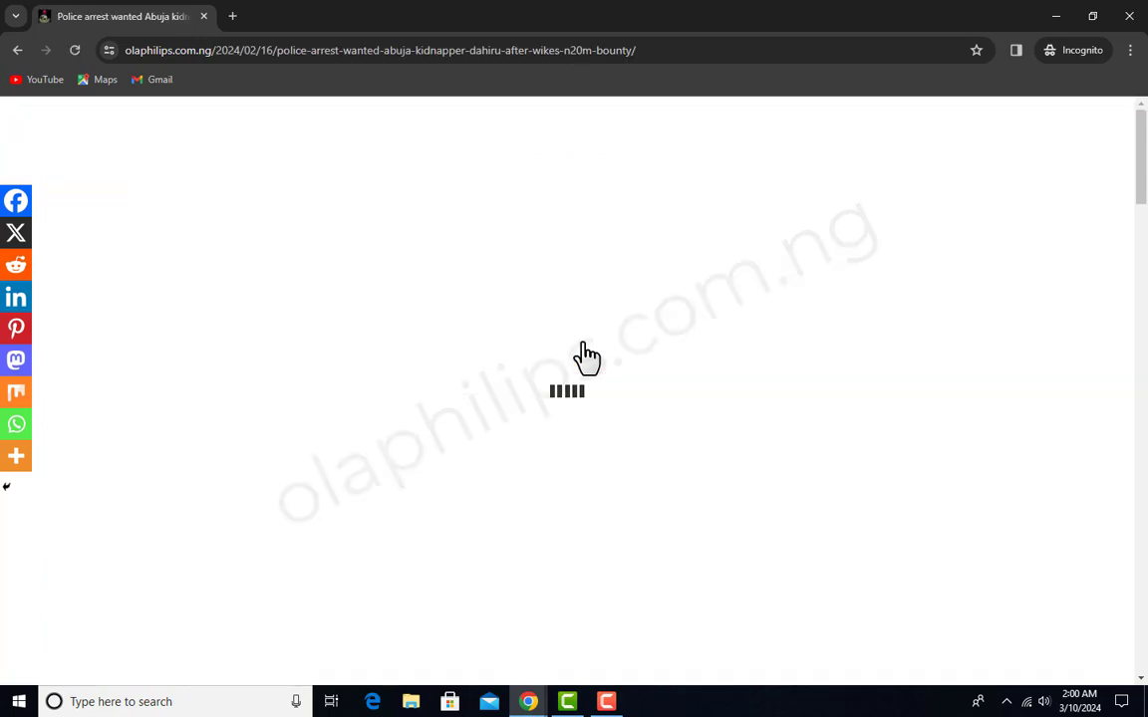
scroll(638, 351, "down", 15)
scroll(641, 350, "down", 3)
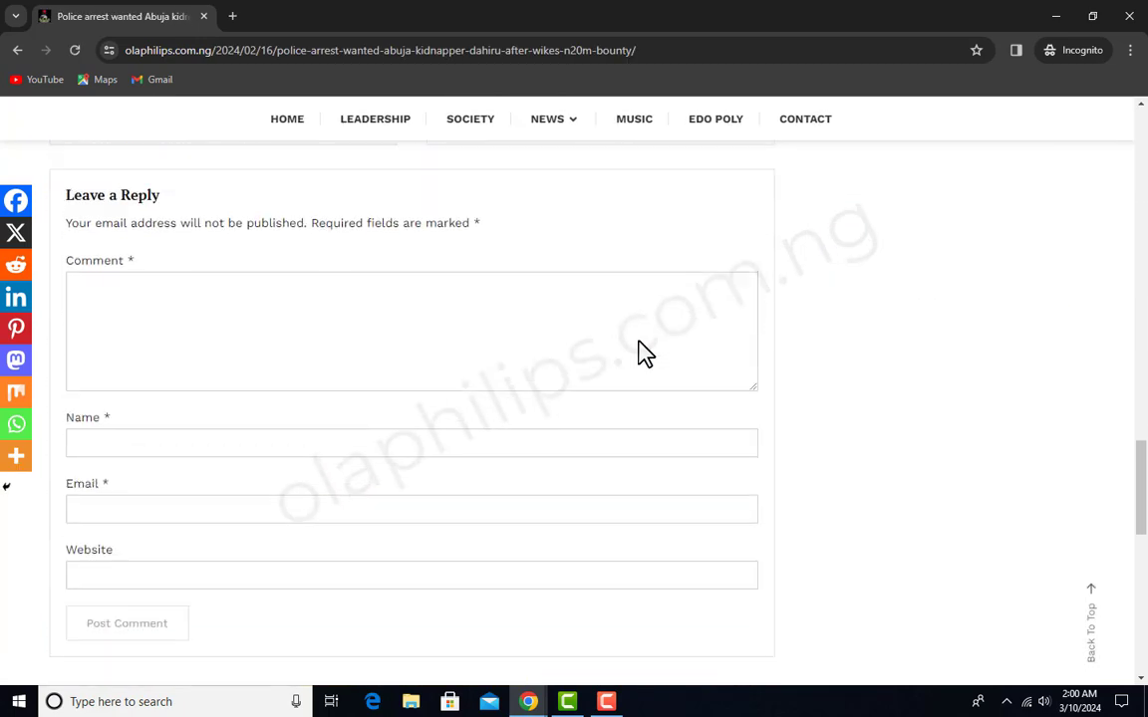
scroll(498, 368, "up", 2)
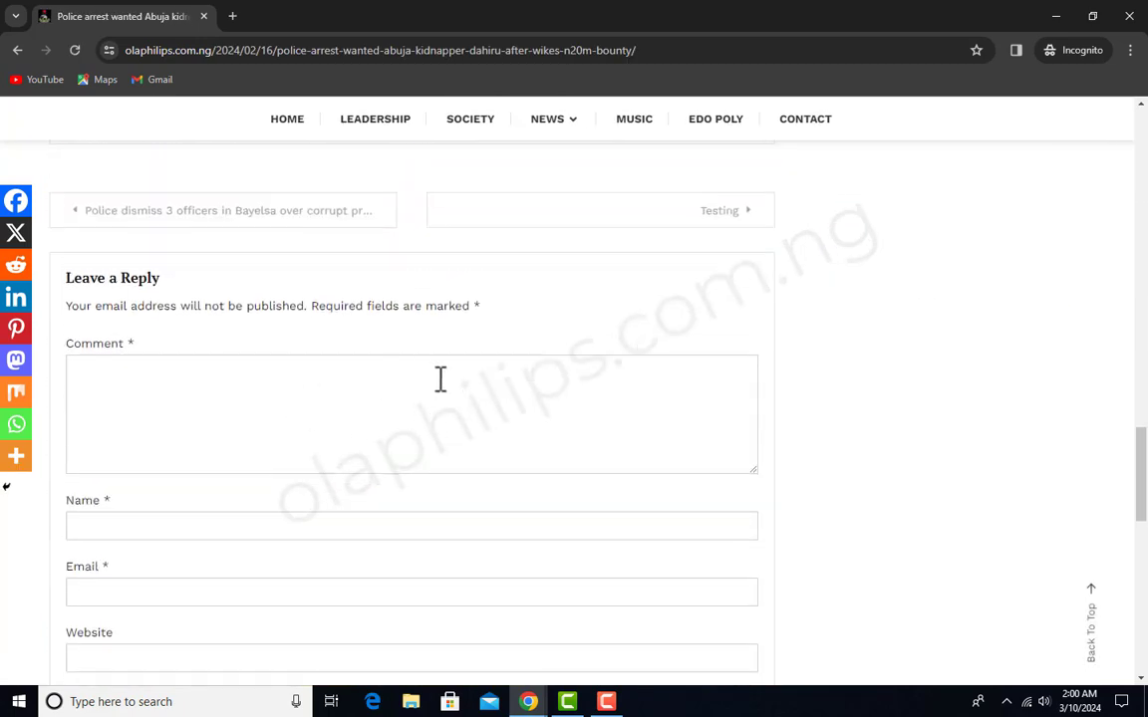
scroll(439, 378, "down", 1)
- Fill in the reply form with the comment "grherh dhjdetjktrjk gfkftrk", a placeholder name and a saved e-mail address
left_click(405, 320)
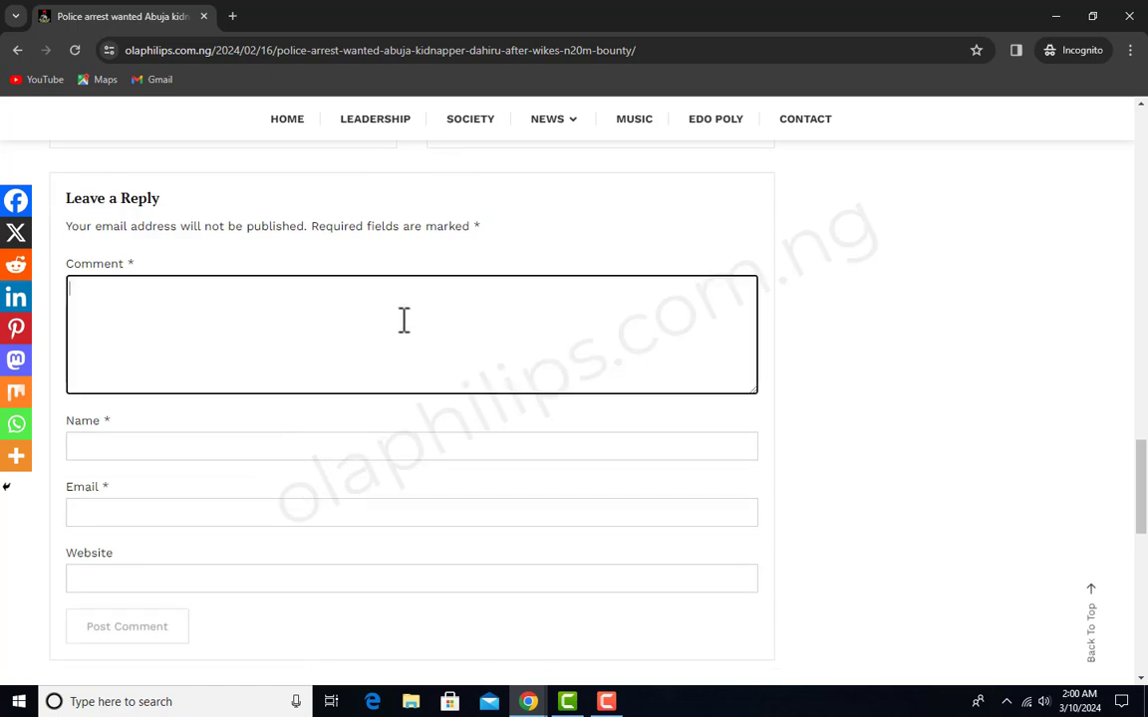
type("grherh dhjdetjktrjk gfkftrk")
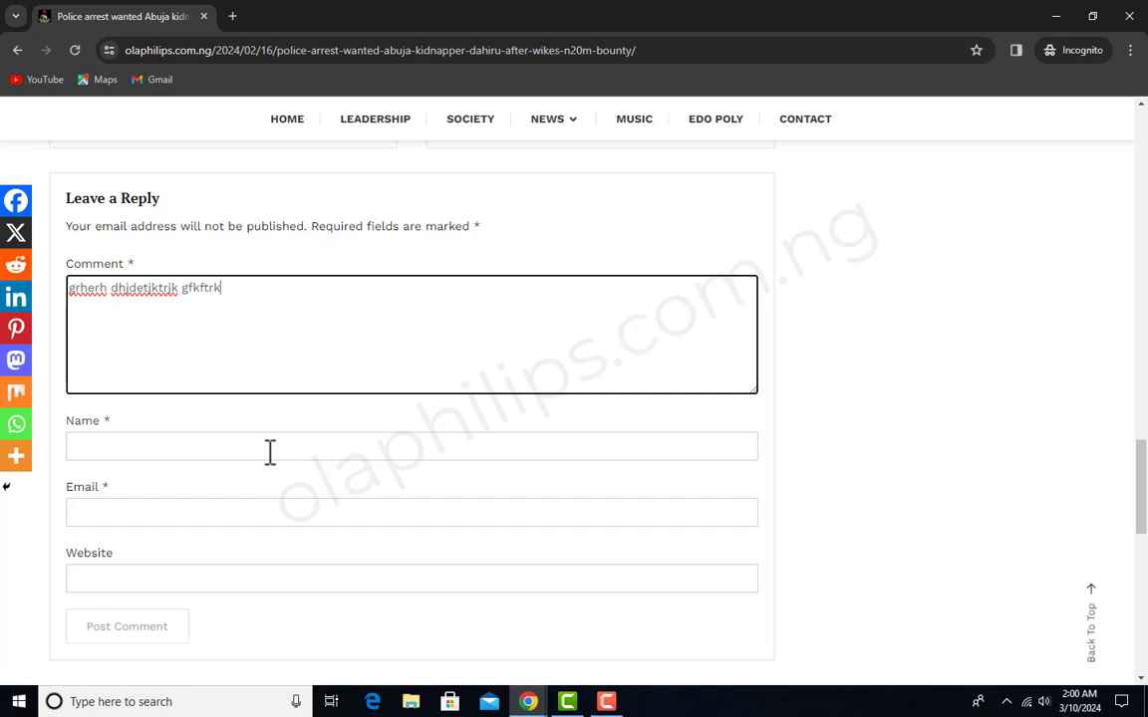
left_click(275, 447)
type("dfjgtjdgtj")
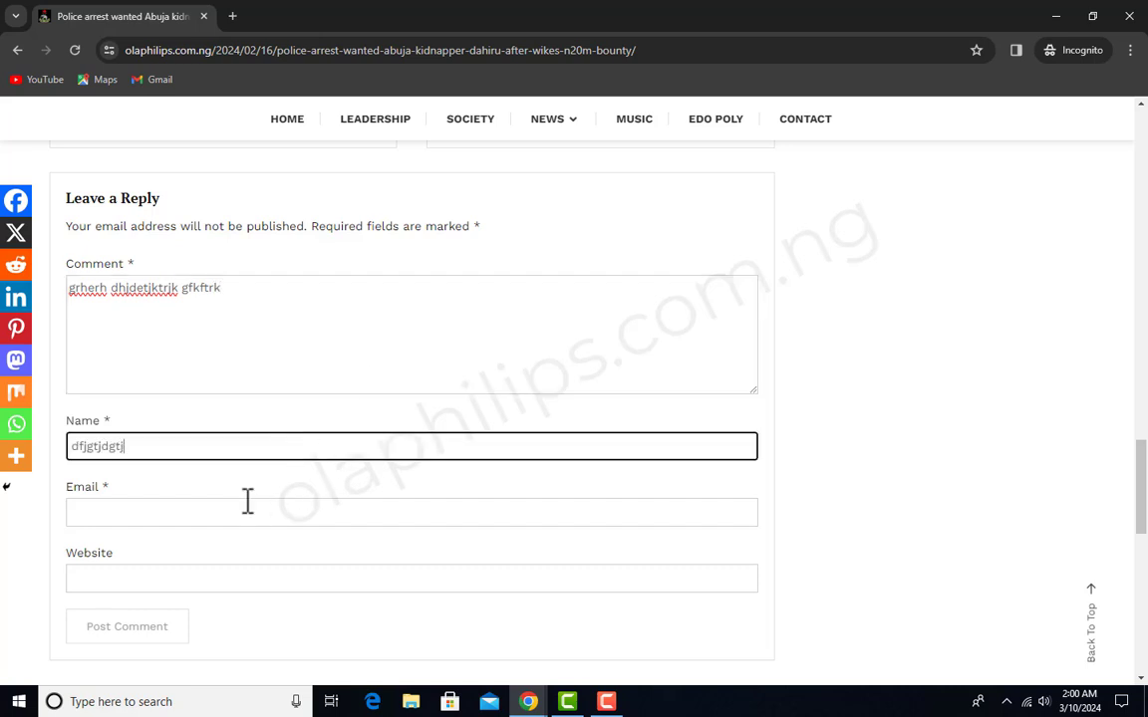
left_click(247, 503)
left_click(246, 564)
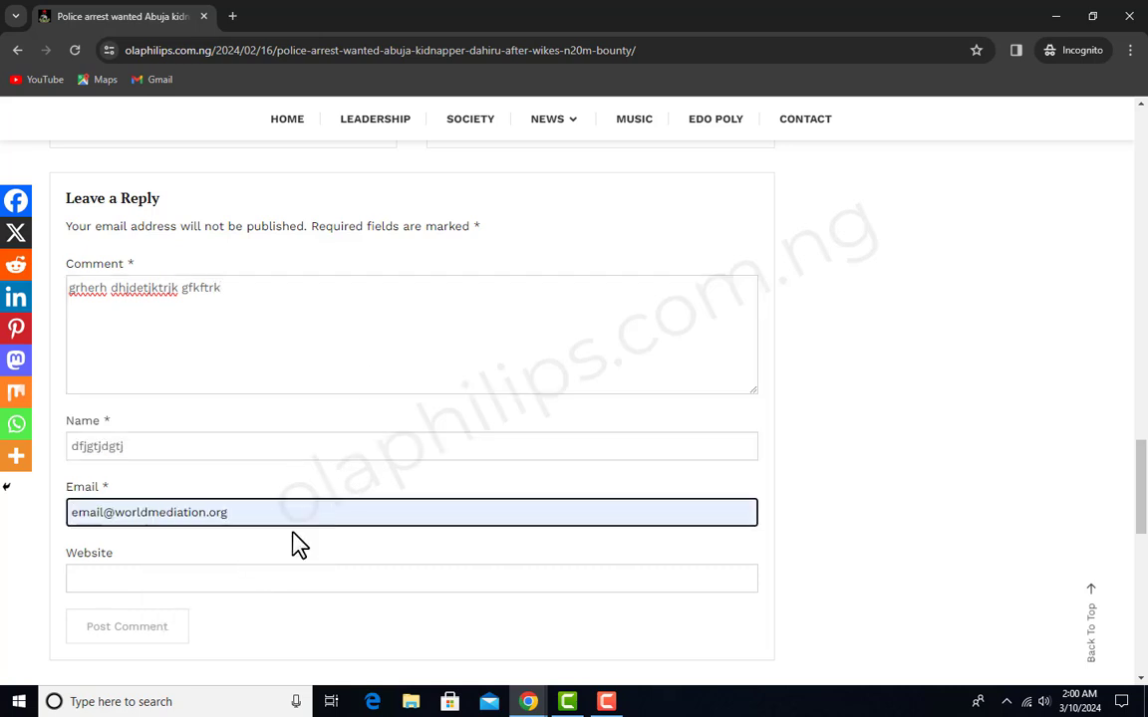
- Review the comment, name and e-mail entries in the reply form and submit the comment
scroll(294, 543, "down", 2)
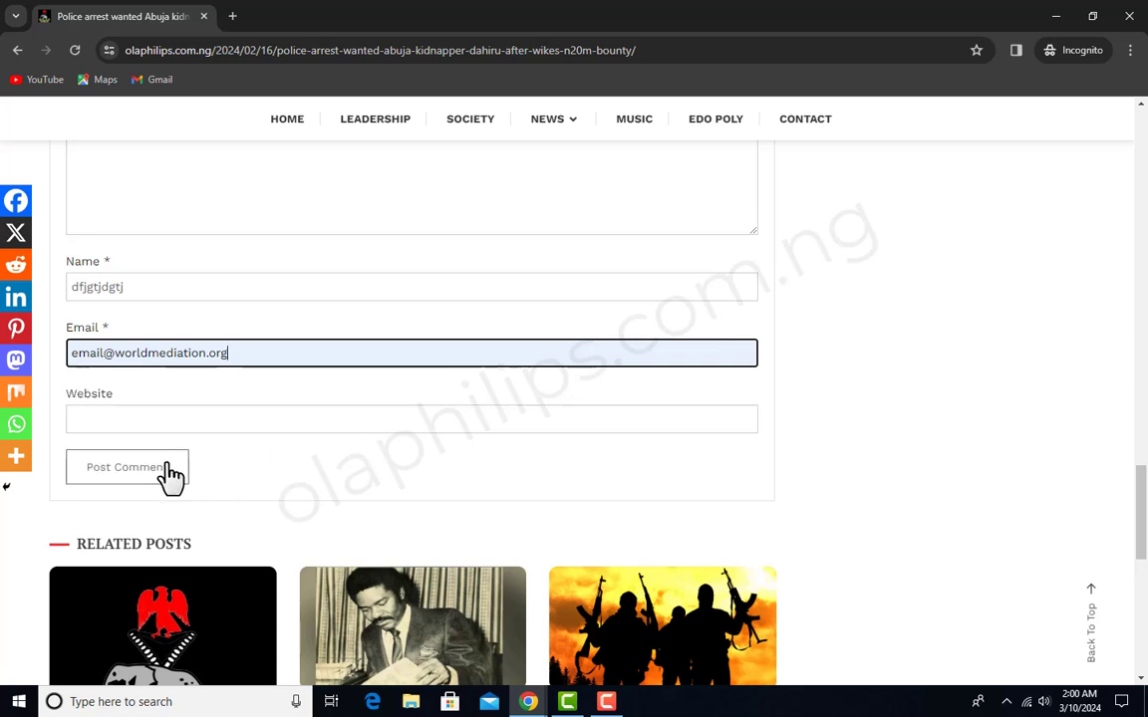
scroll(124, 474, "up", 1)
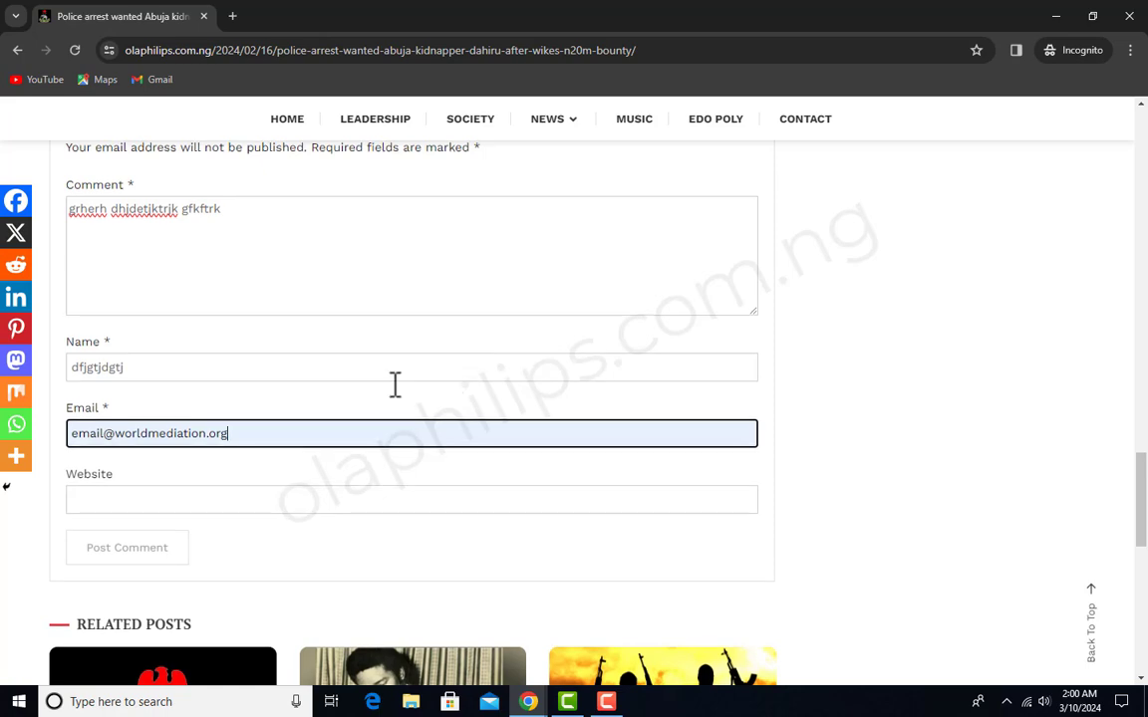
scroll(396, 386, "up", 8)
scroll(404, 388, "down", 4)
scroll(403, 388, "down", 3)
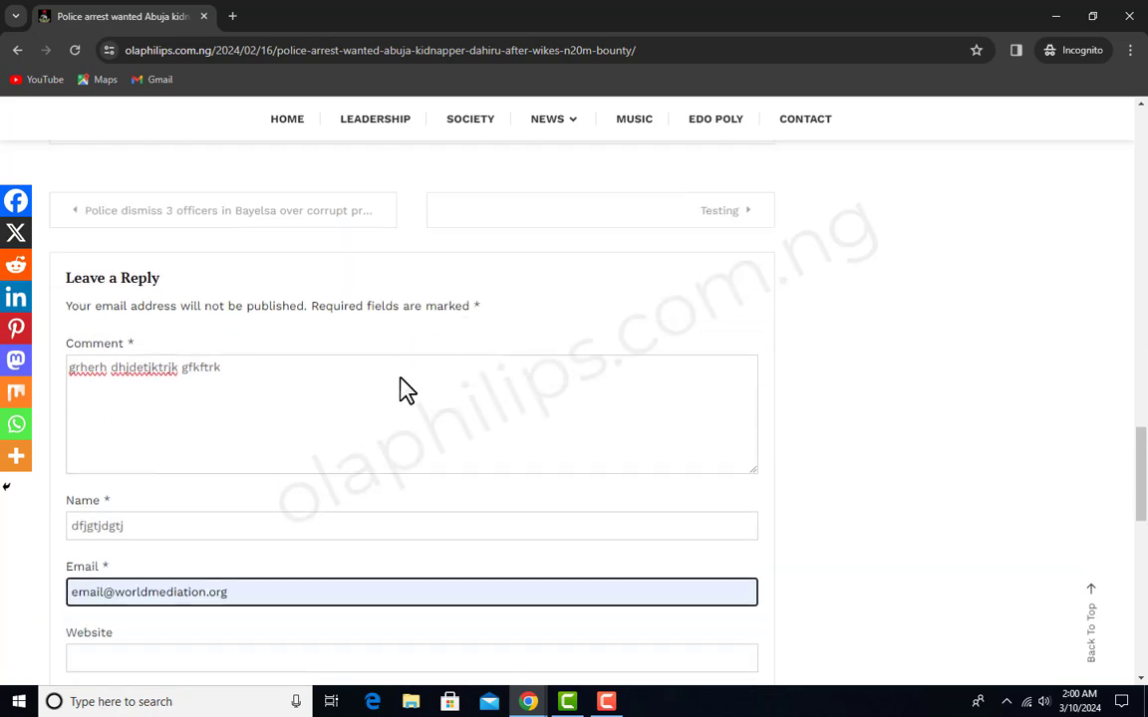
left_click(231, 376)
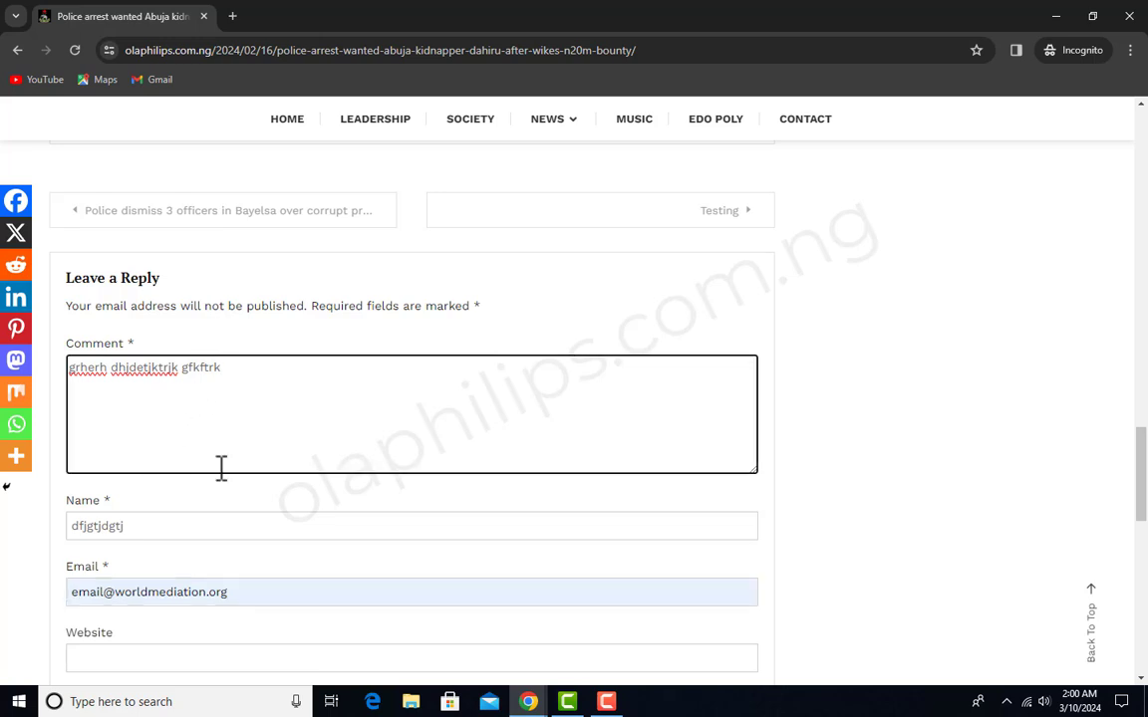
scroll(199, 448, "down", 2)
left_click(171, 439)
left_click(305, 517)
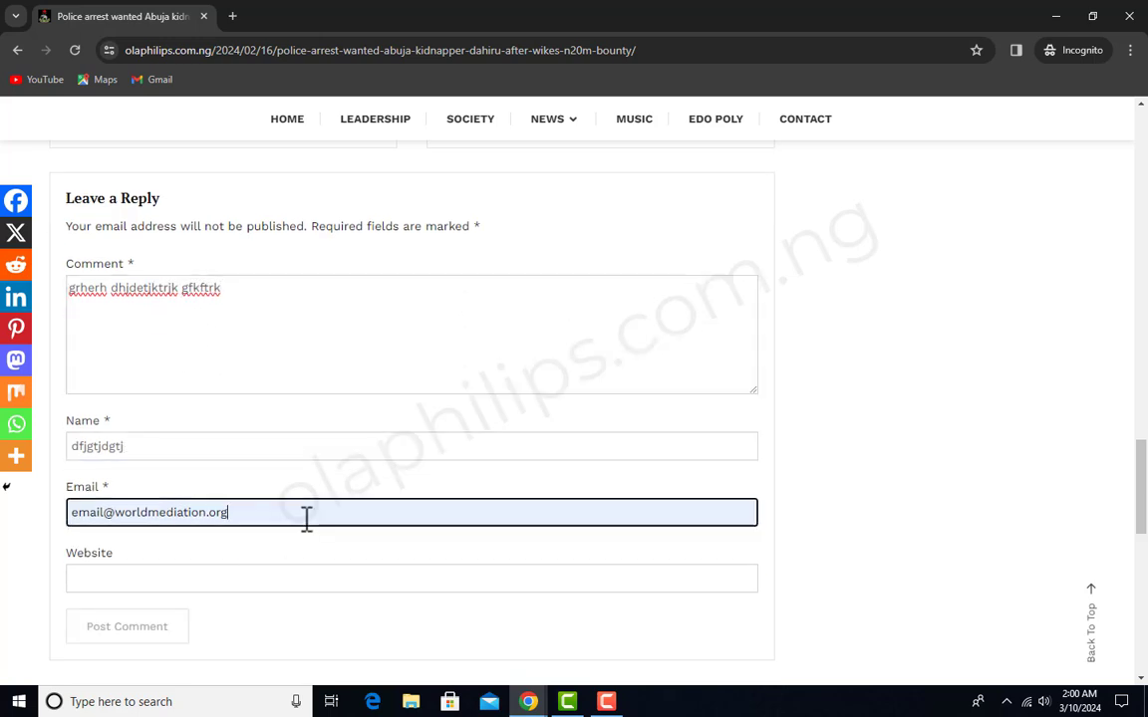
scroll(200, 508, "down", 2)
left_click(123, 486)
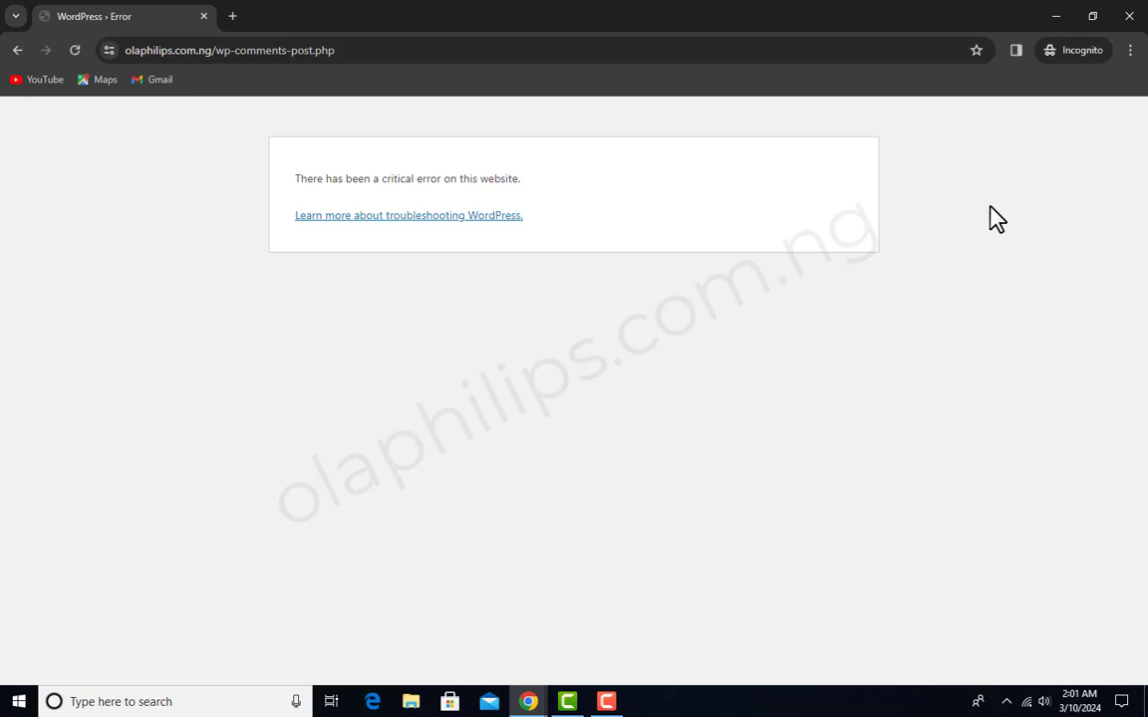
- Check the Gmail inbox for a site error notification and re-examine the comment submission page in the incognito window
left_click(1057, 16)
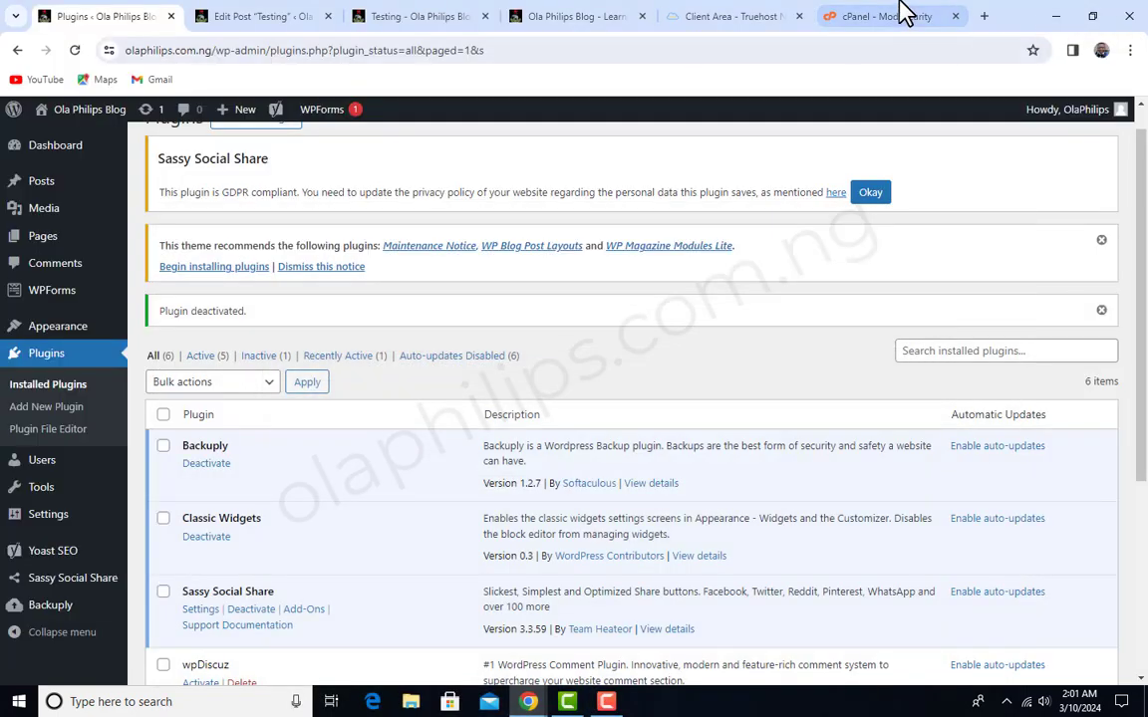
left_click(984, 17)
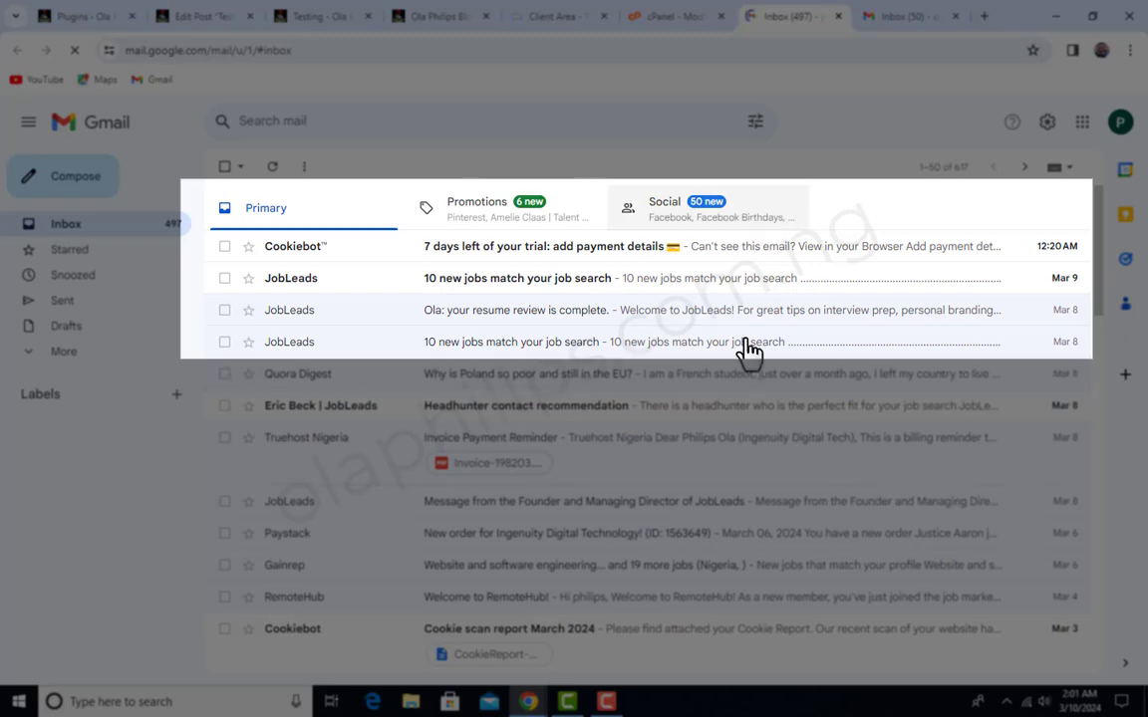
mouse_move(535, 706)
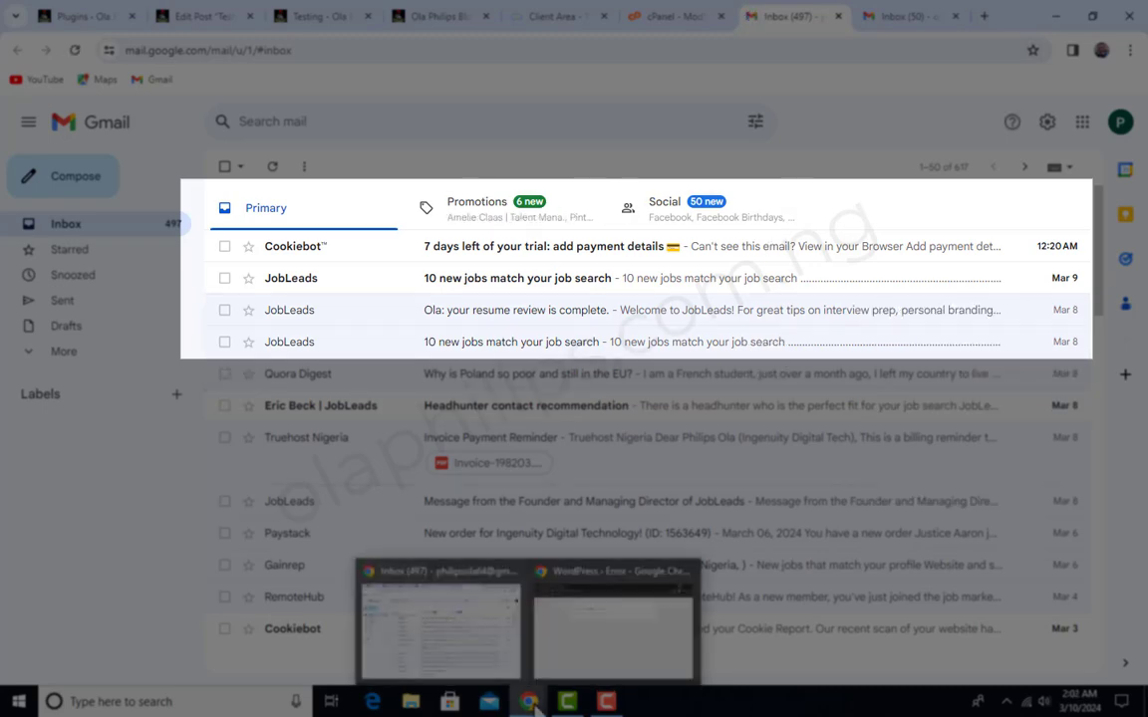
left_click(615, 643)
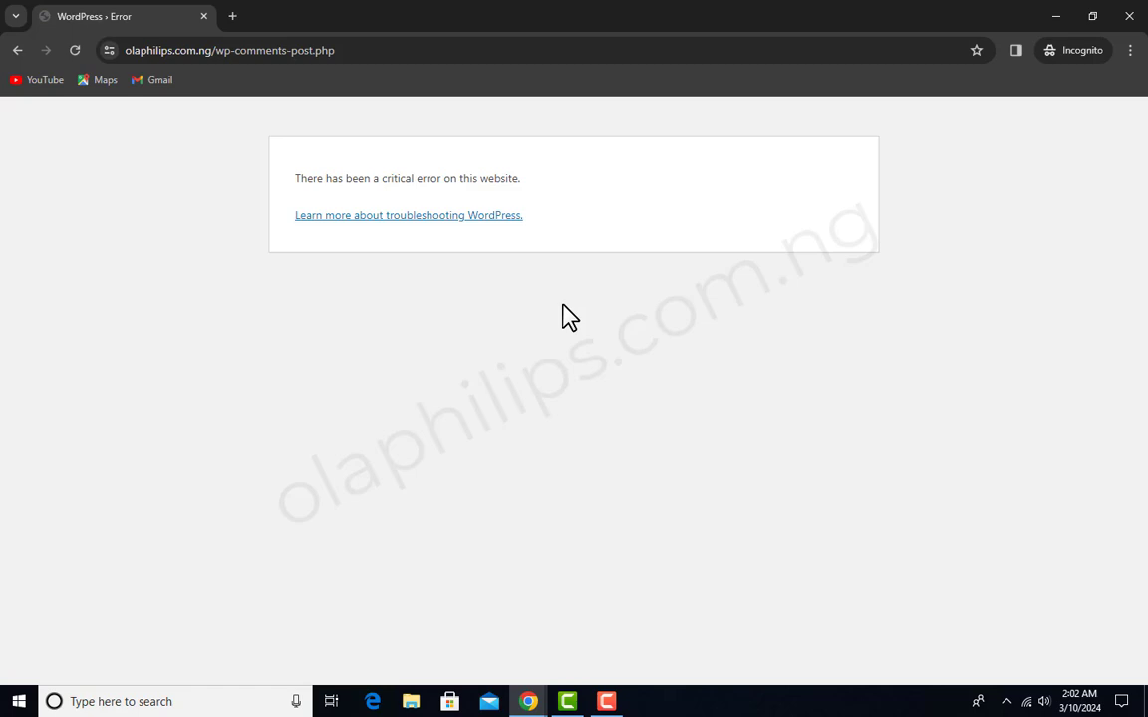
left_click(1055, 17)
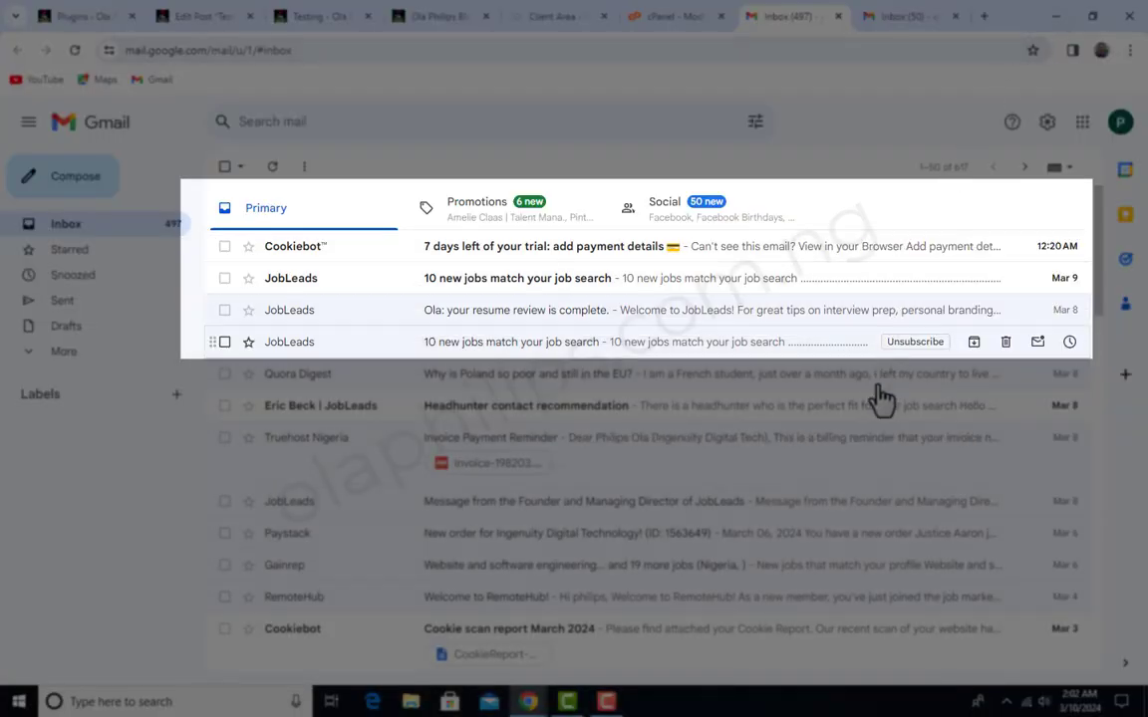
- Switch to cPanel, open the Email Accounts tool and start creating a new email account
left_click(692, 17)
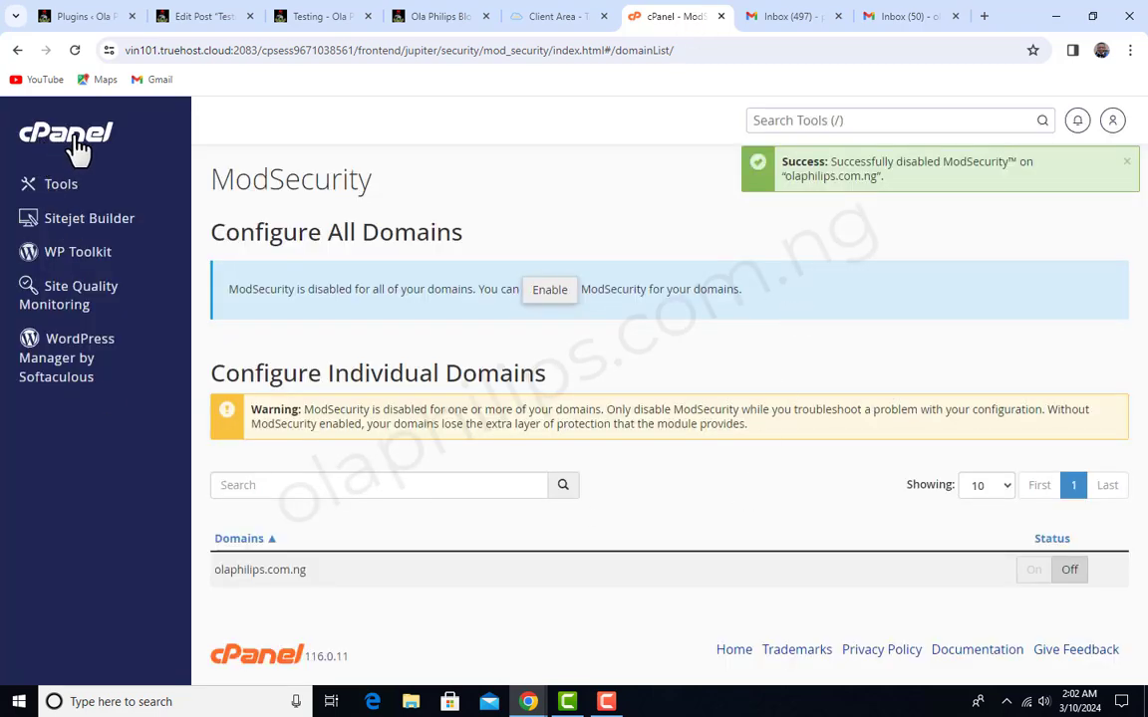
left_click(77, 145)
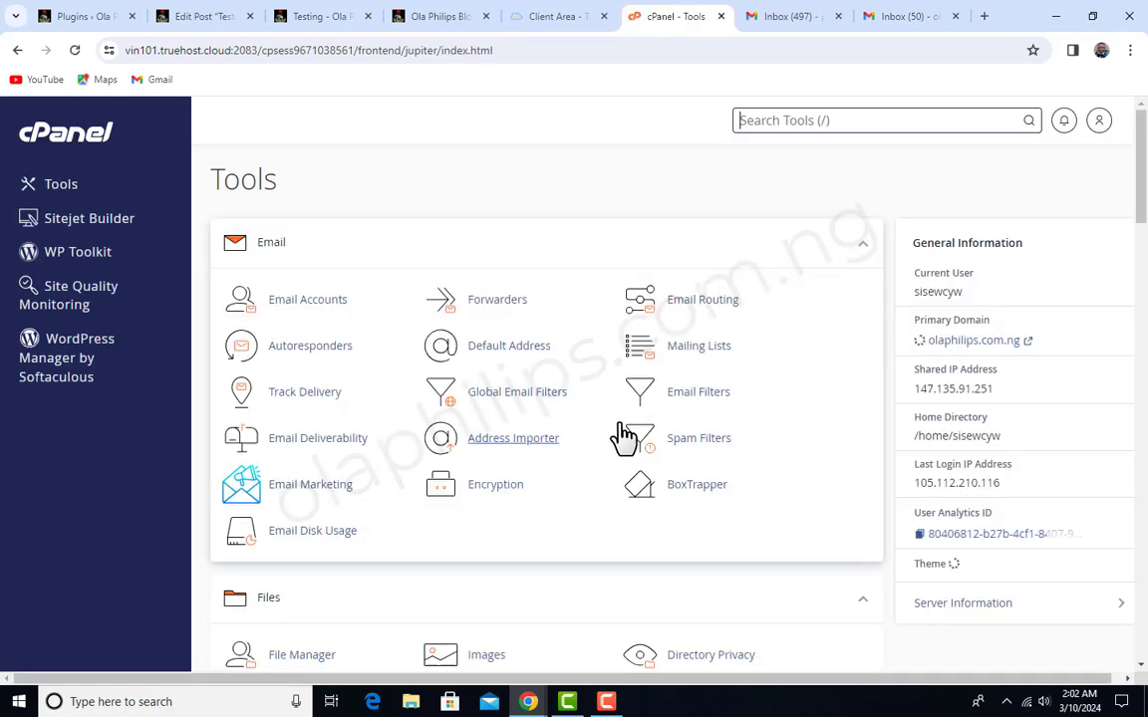
scroll(627, 433, "down", 3)
scroll(632, 429, "up", 3)
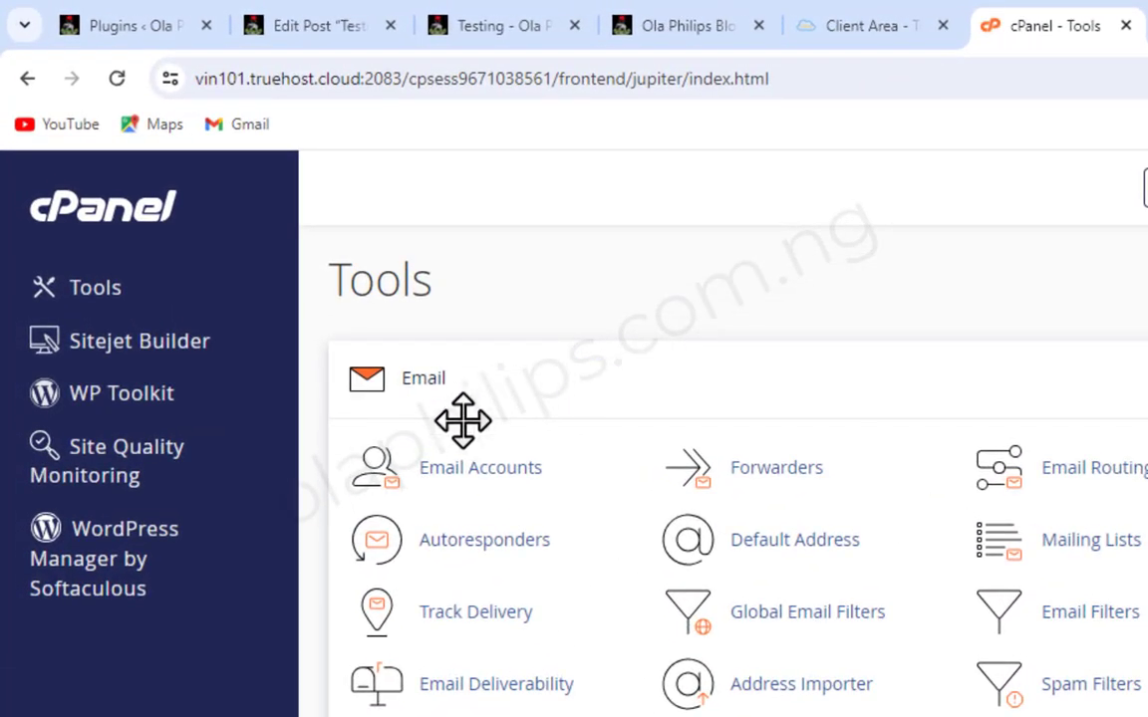
left_click(476, 472)
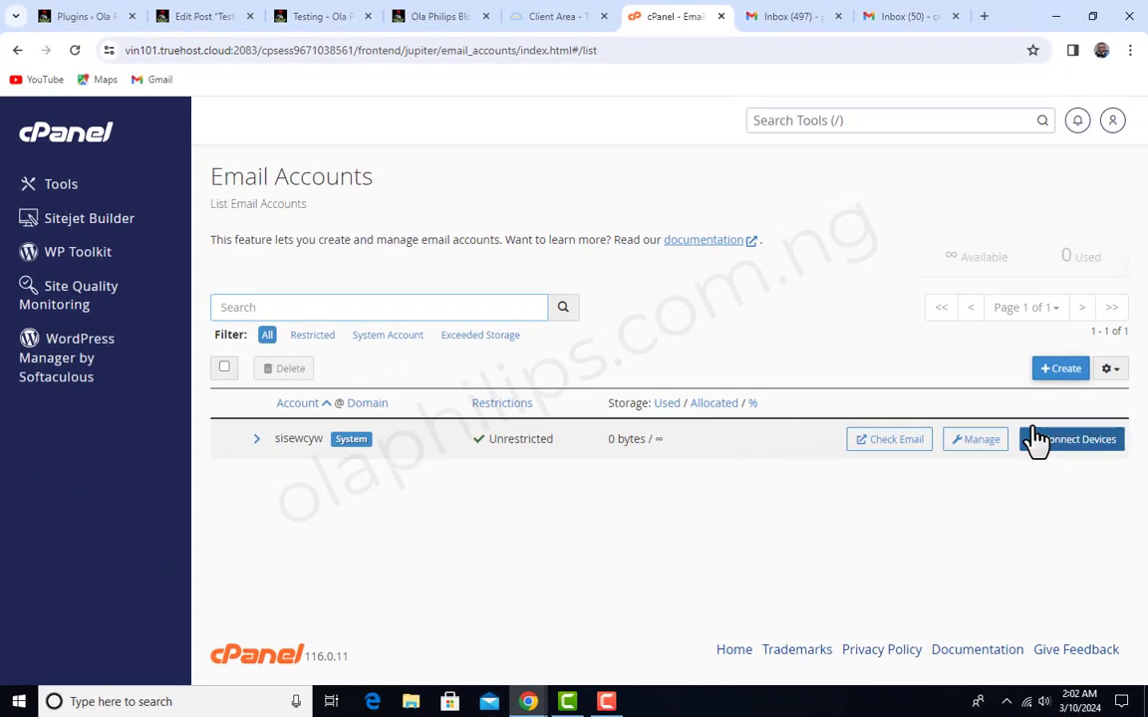
left_click(1064, 375)
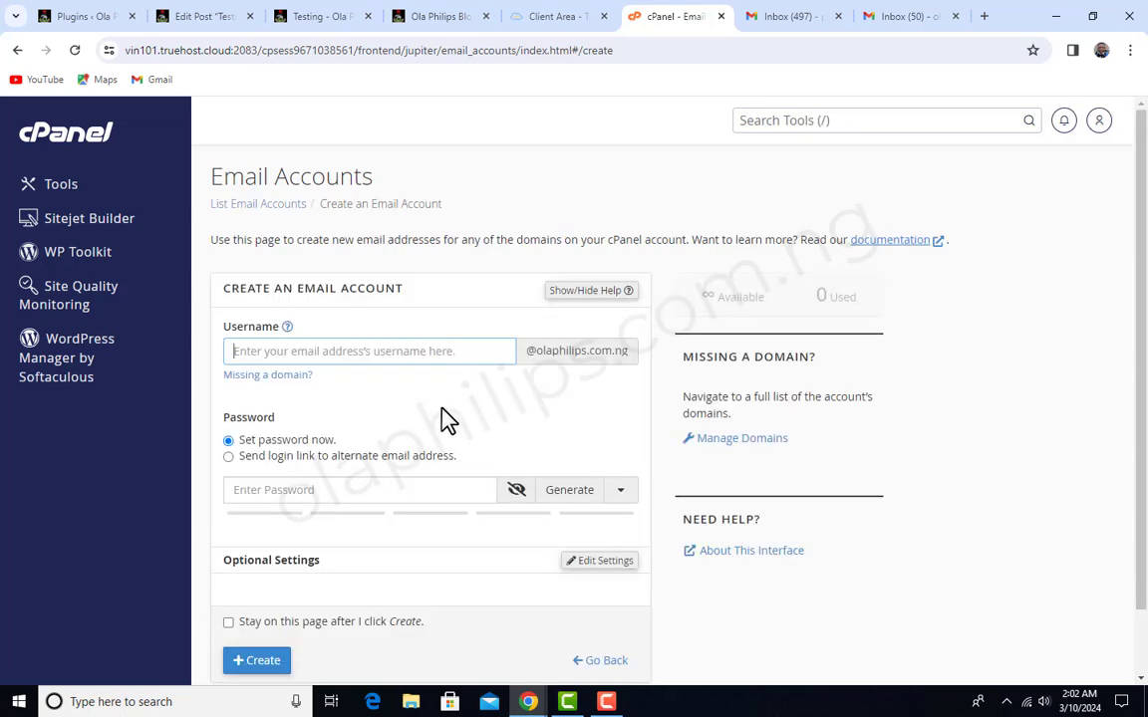
left_click(426, 350)
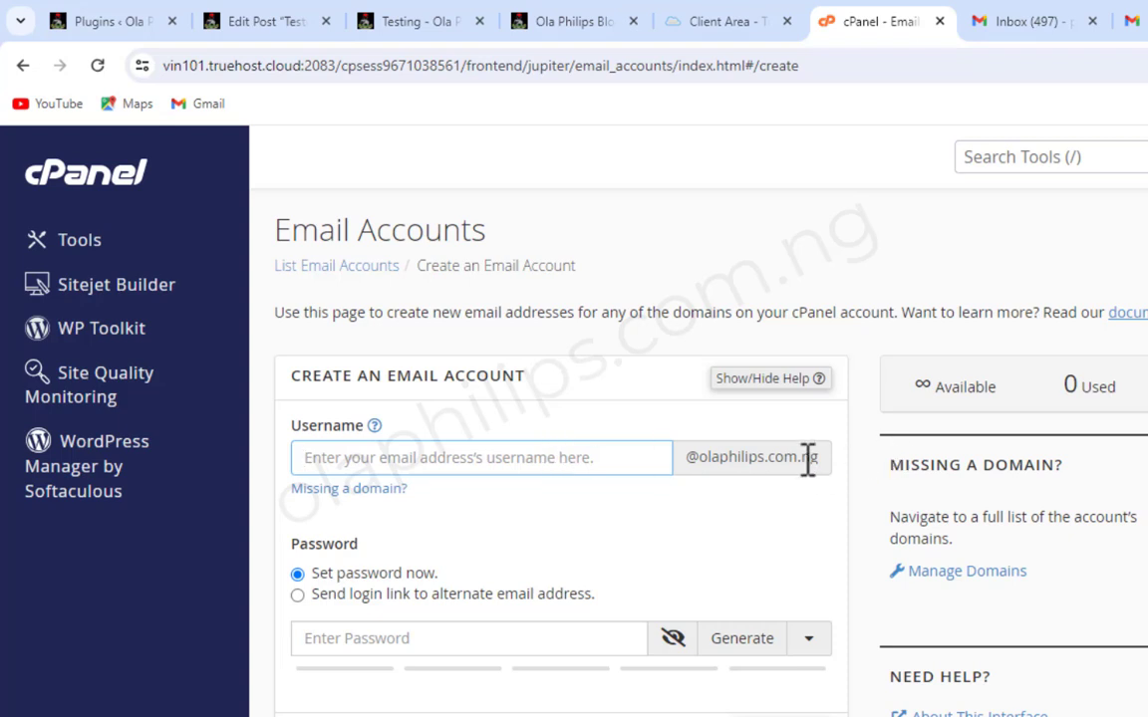
left_click_drag(683, 461, 783, 465)
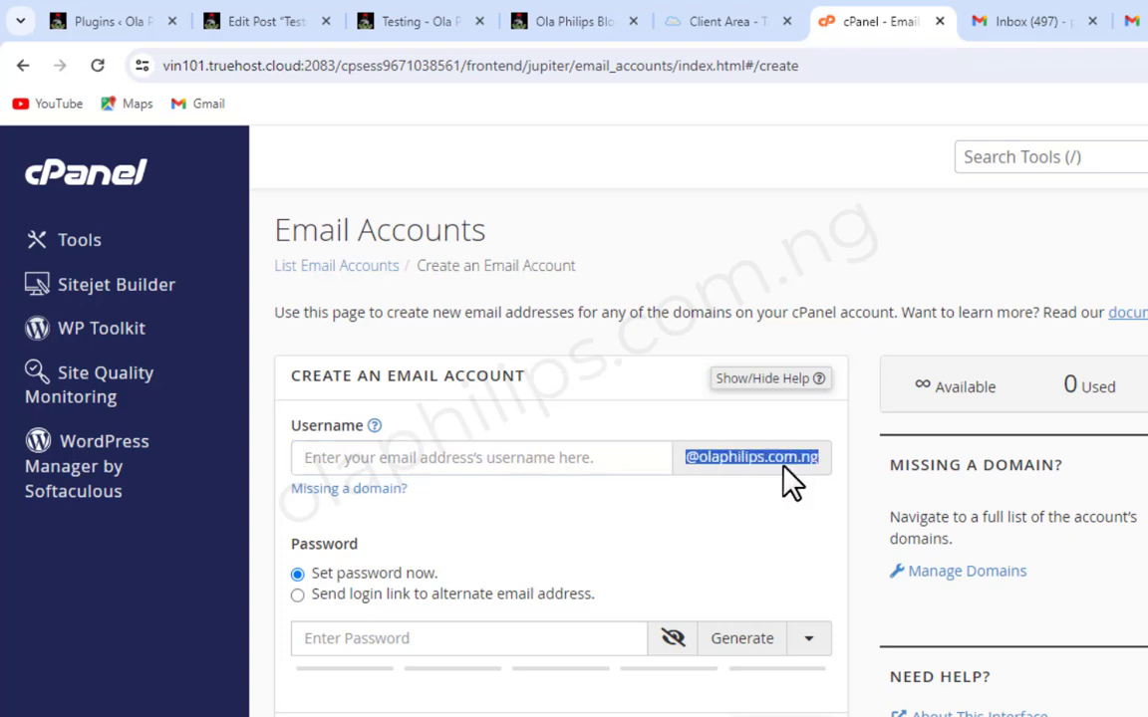
left_click(795, 469)
left_click(592, 461)
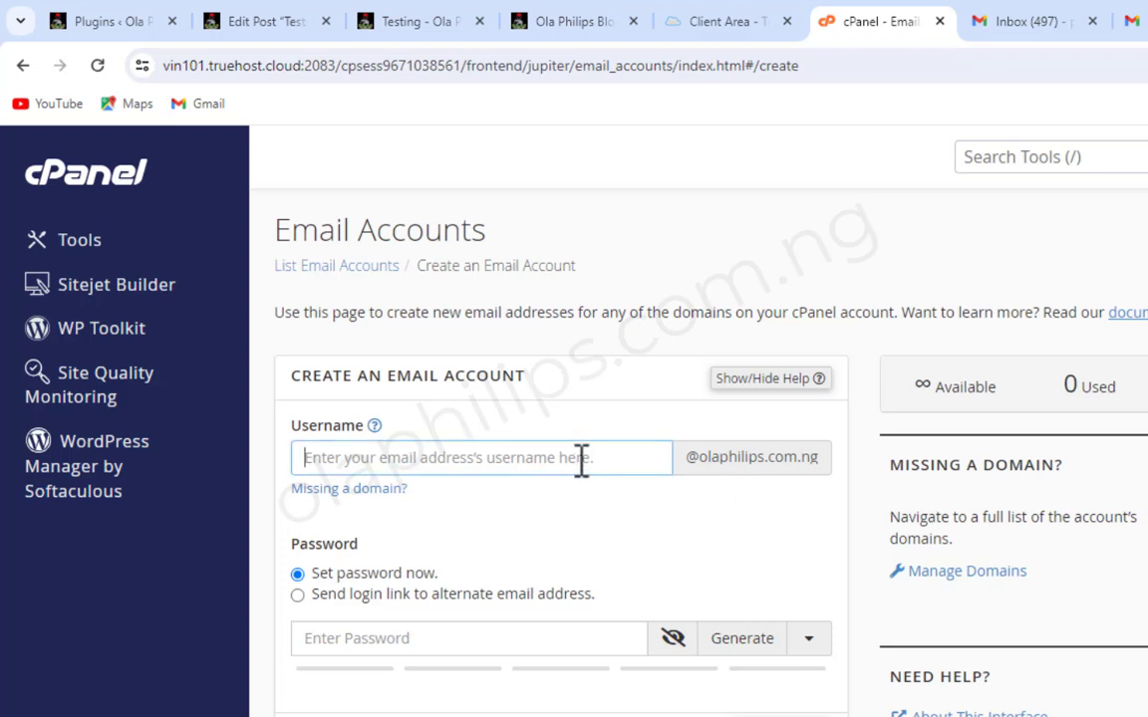
left_click(708, 460)
left_click_drag(707, 463, 817, 463)
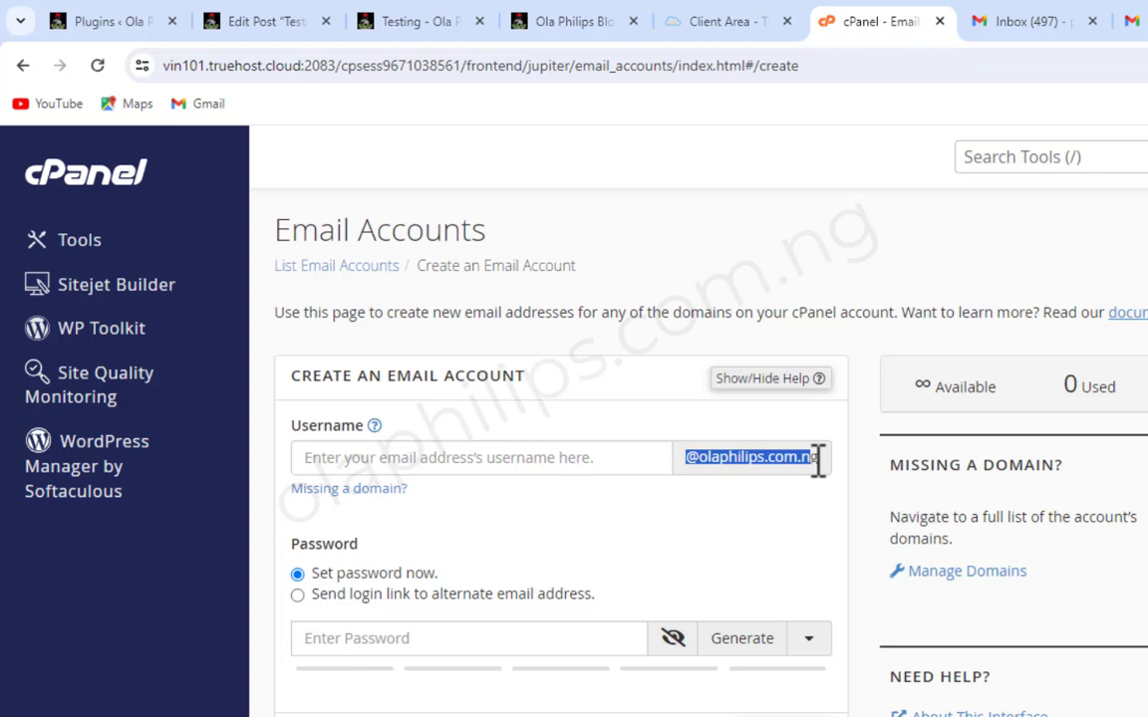
left_click(817, 461)
left_click(614, 461)
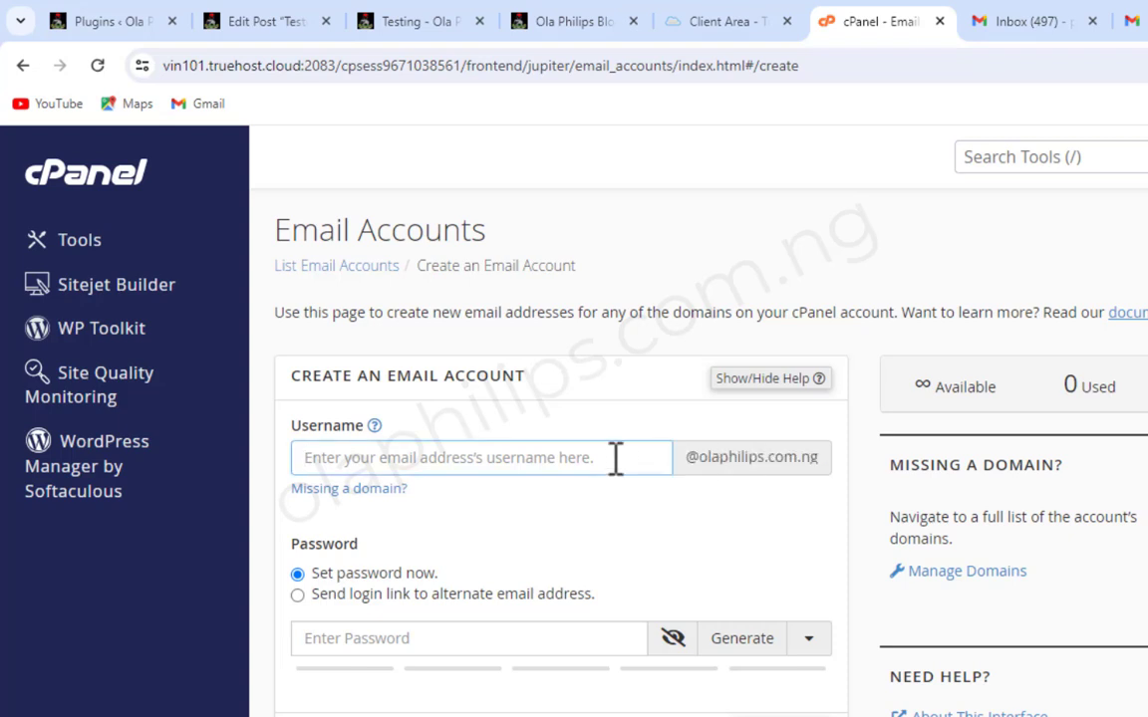
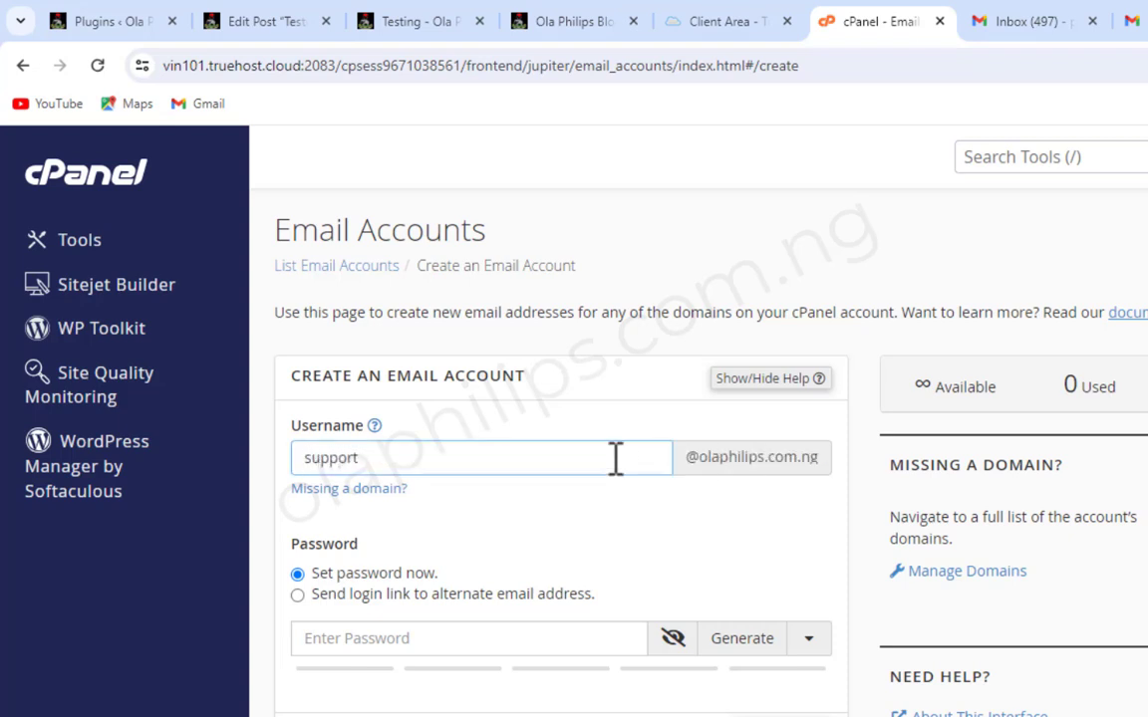
- Paste the account password into the password field of the new email account
scroll(490, 633, "down", 3)
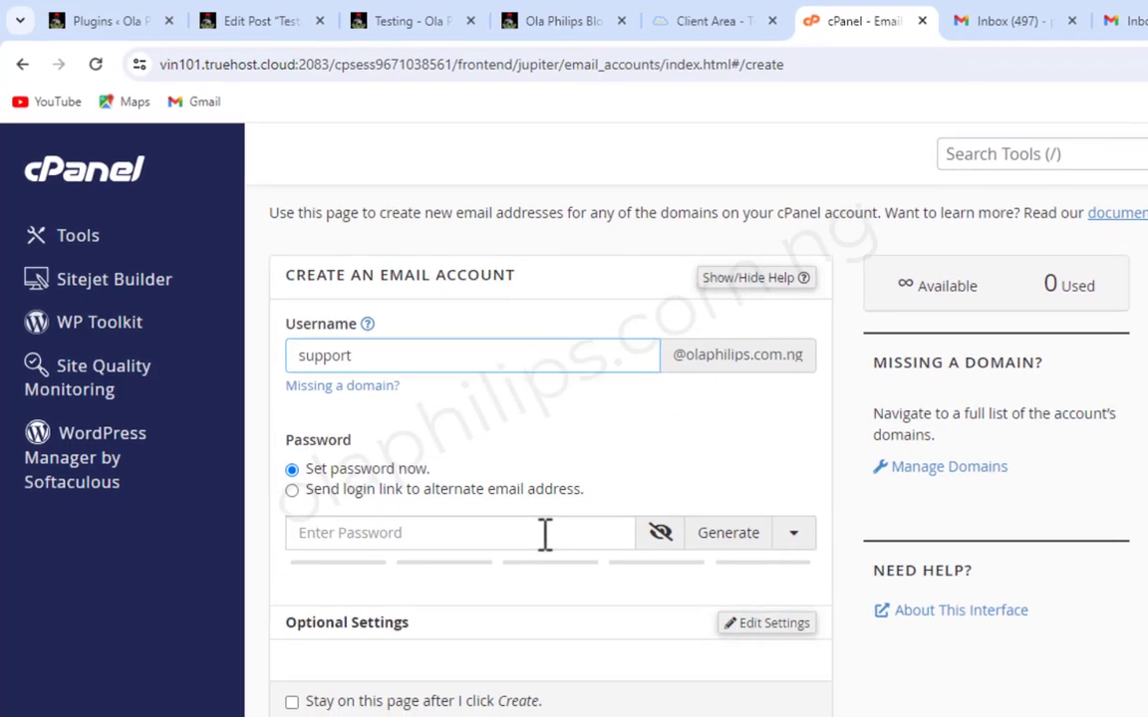
left_click(426, 416)
key("ctrl+v")
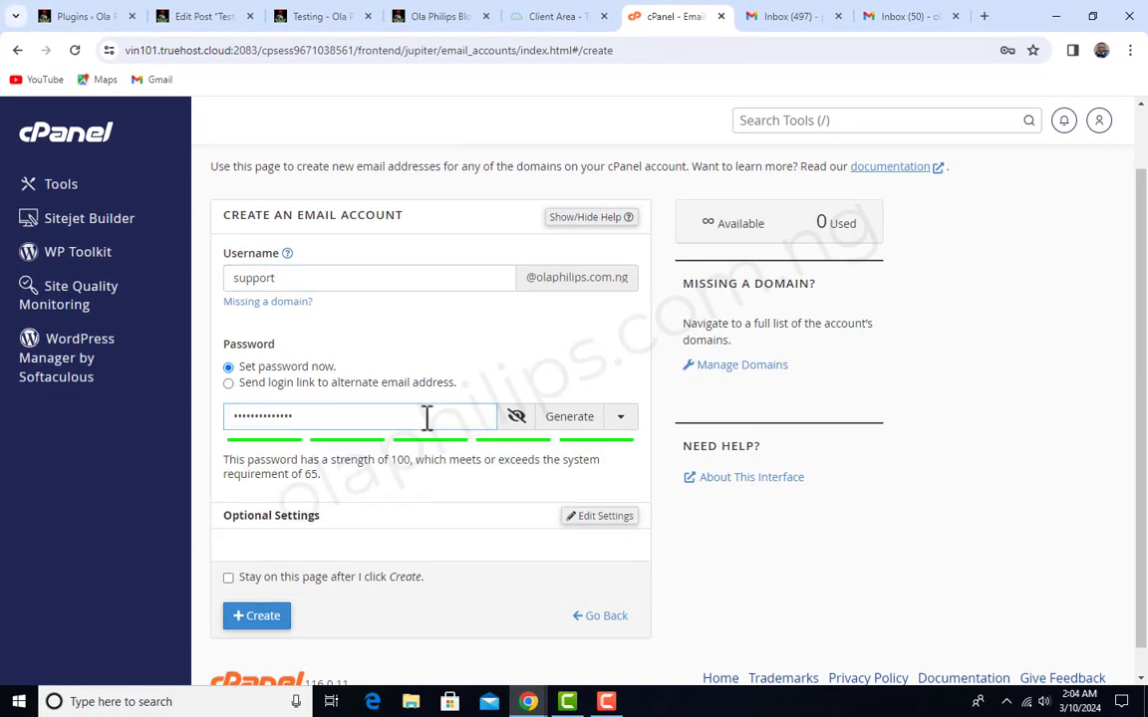
- Create the support email account with the entered details, leaving the optional settings unchanged
scroll(389, 538, "down", 1)
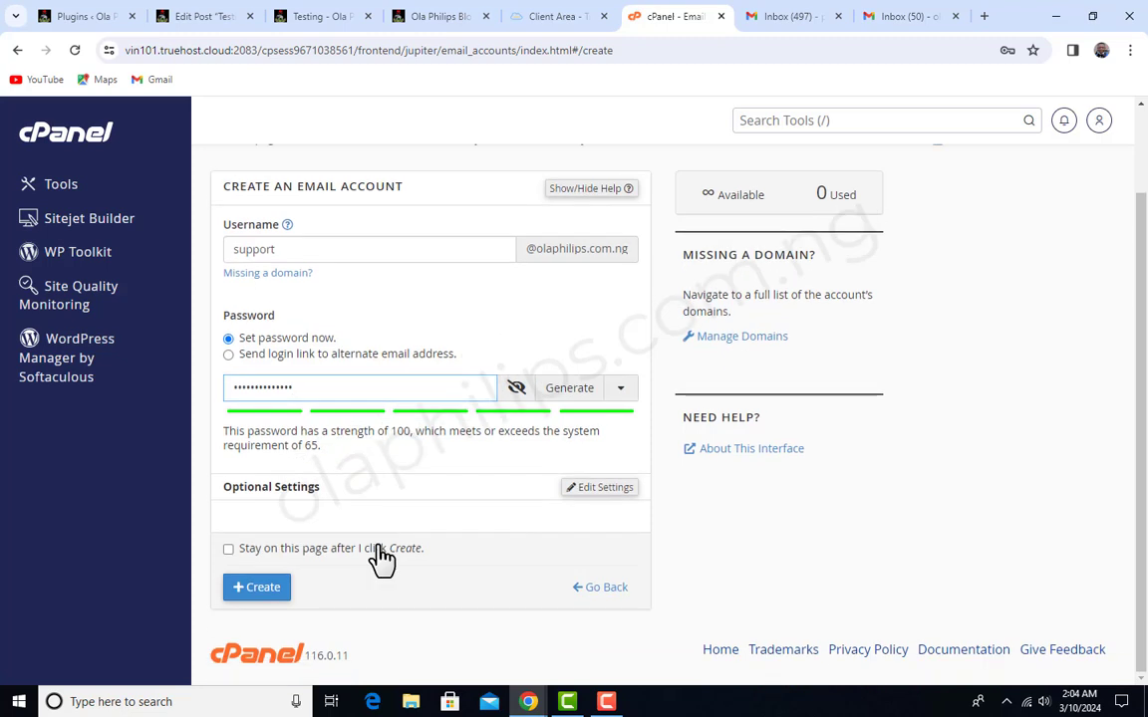
left_click(267, 590)
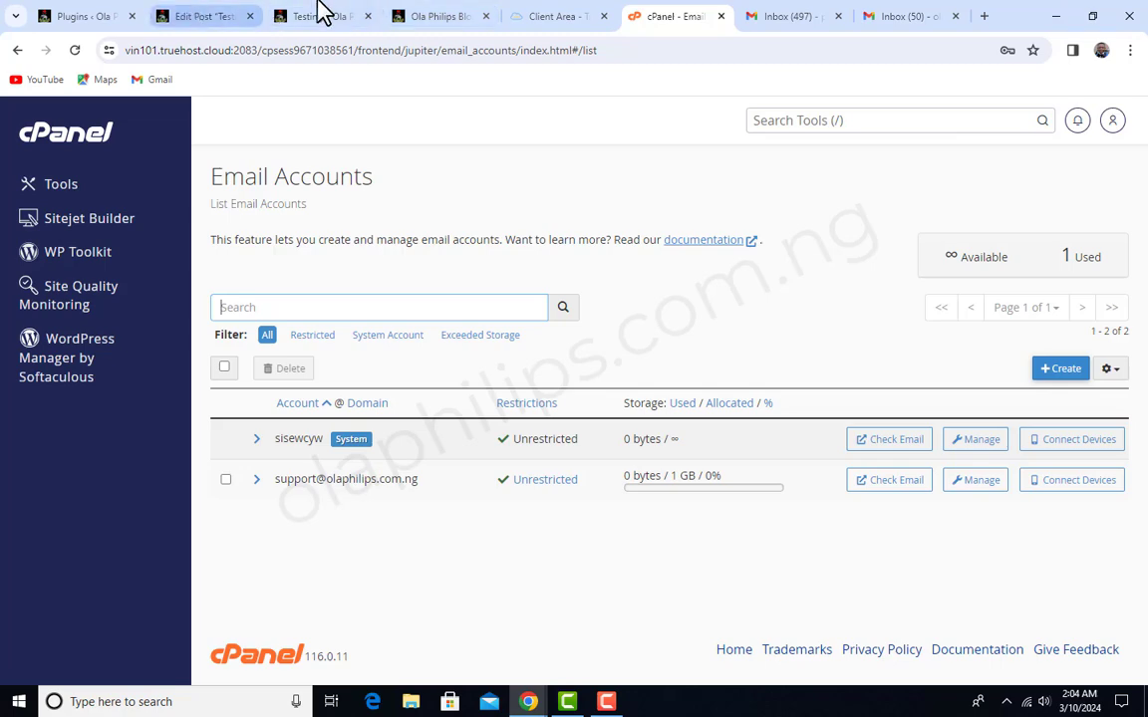
- Close the Testing post's editor and return to the WordPress plugins page
left_click(328, 14)
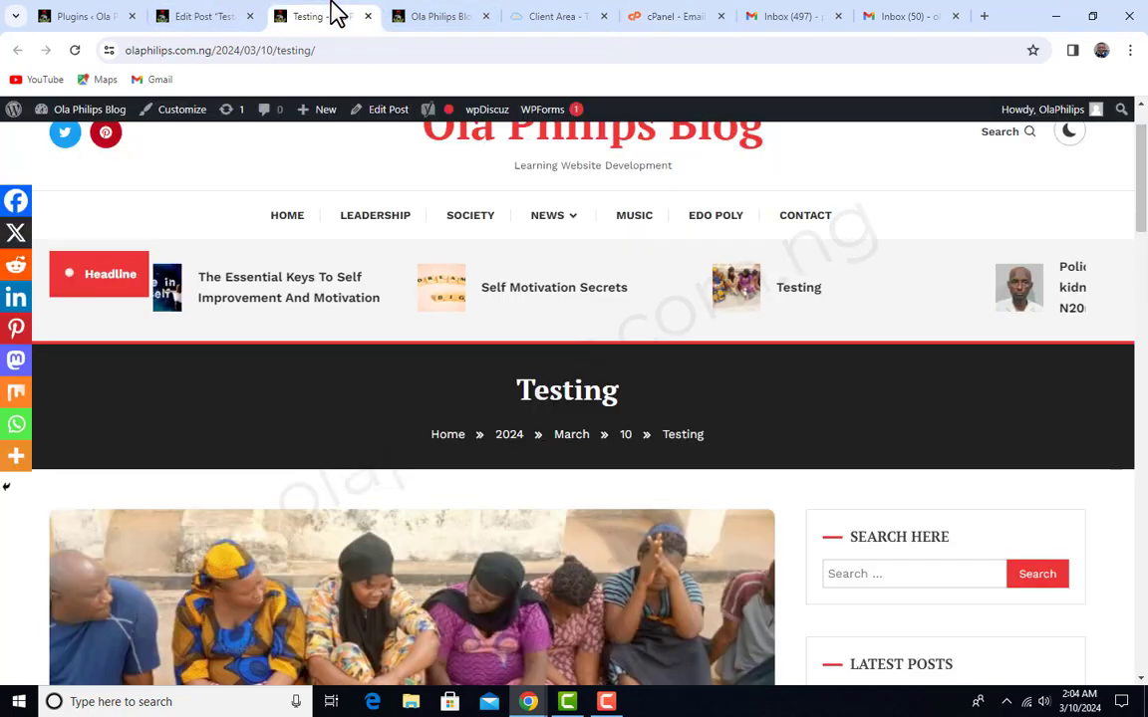
left_click(194, 16)
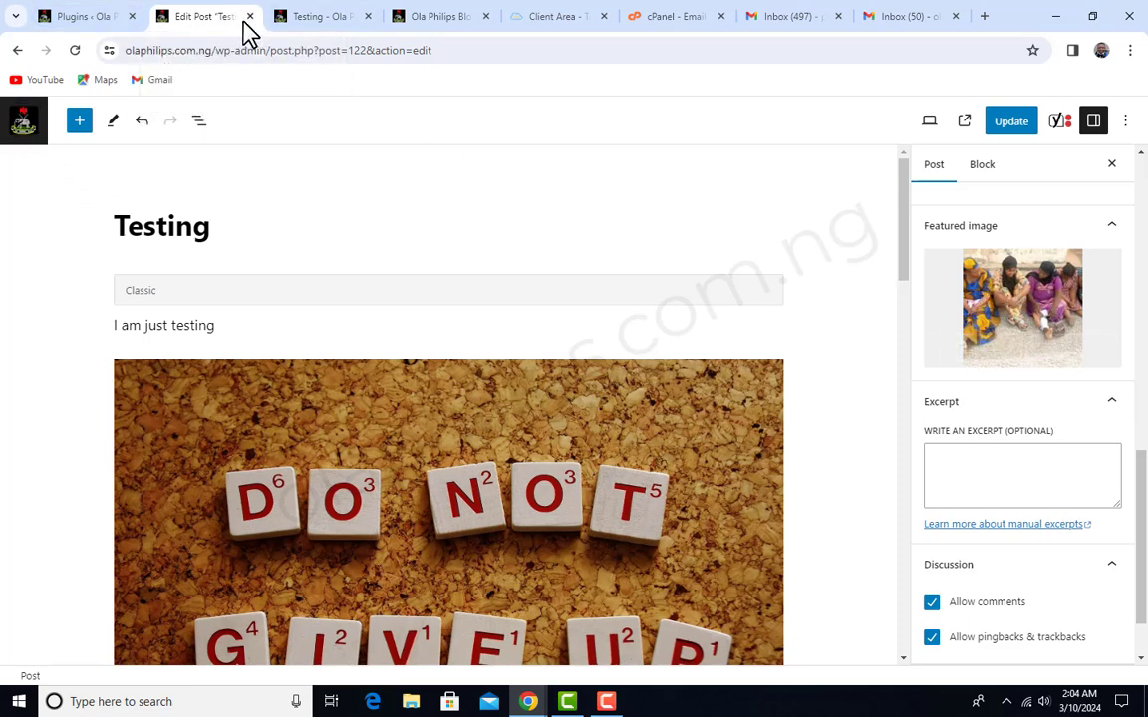
left_click(249, 17)
left_click(119, 18)
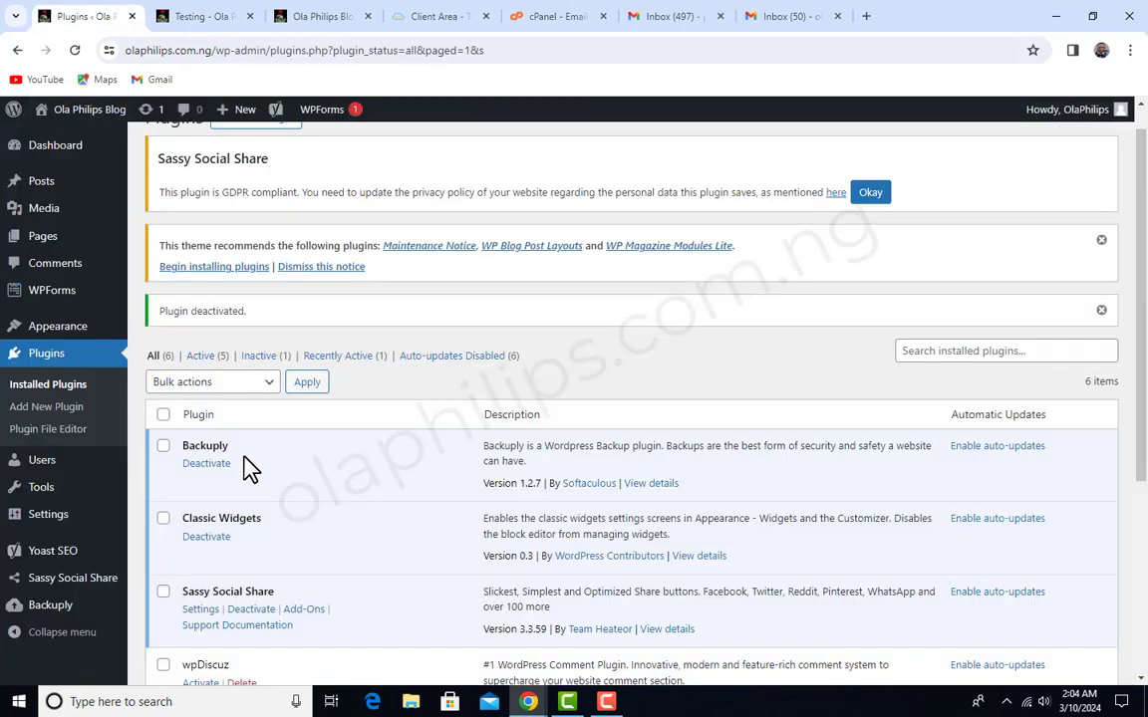
- Open the list of all WordPress posts and move the Testing post to the trash
mouse_move(41, 225)
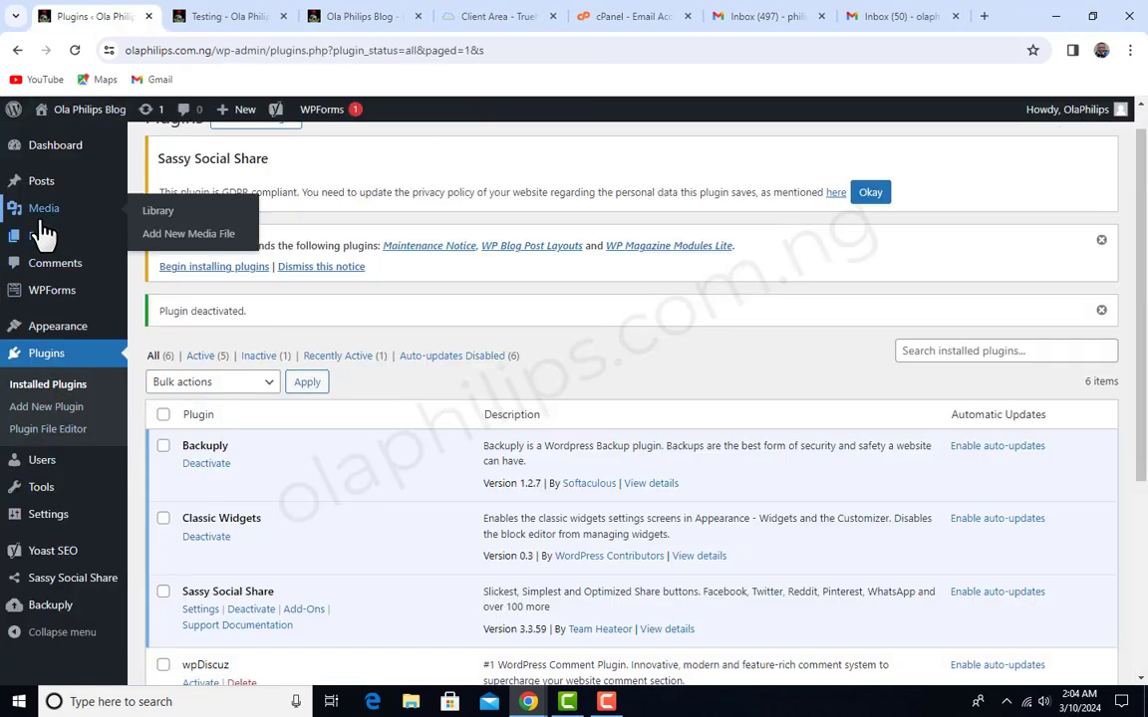
left_click(45, 192)
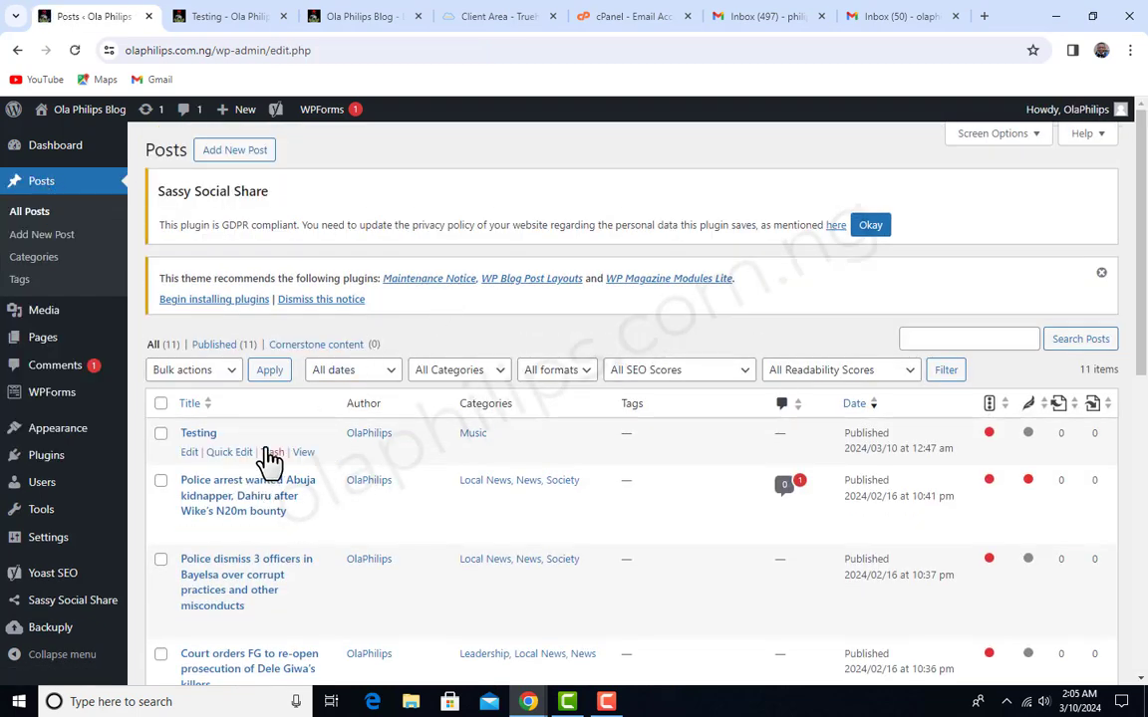
left_click(270, 455)
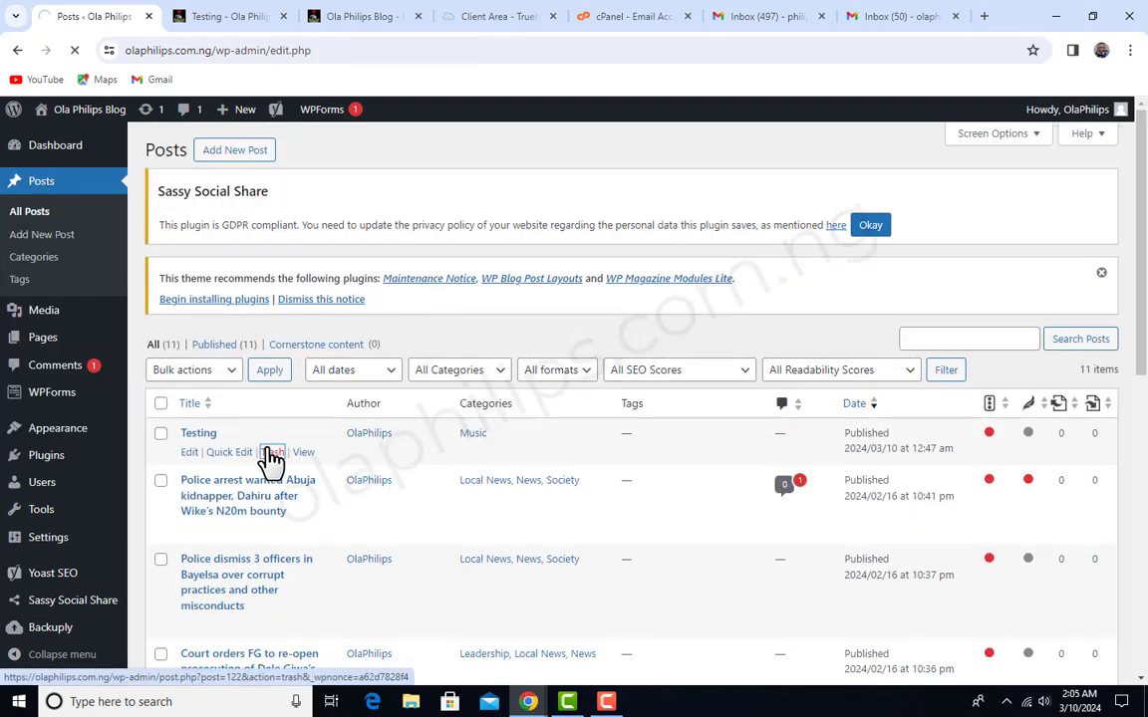
scroll(358, 377, "down", 4)
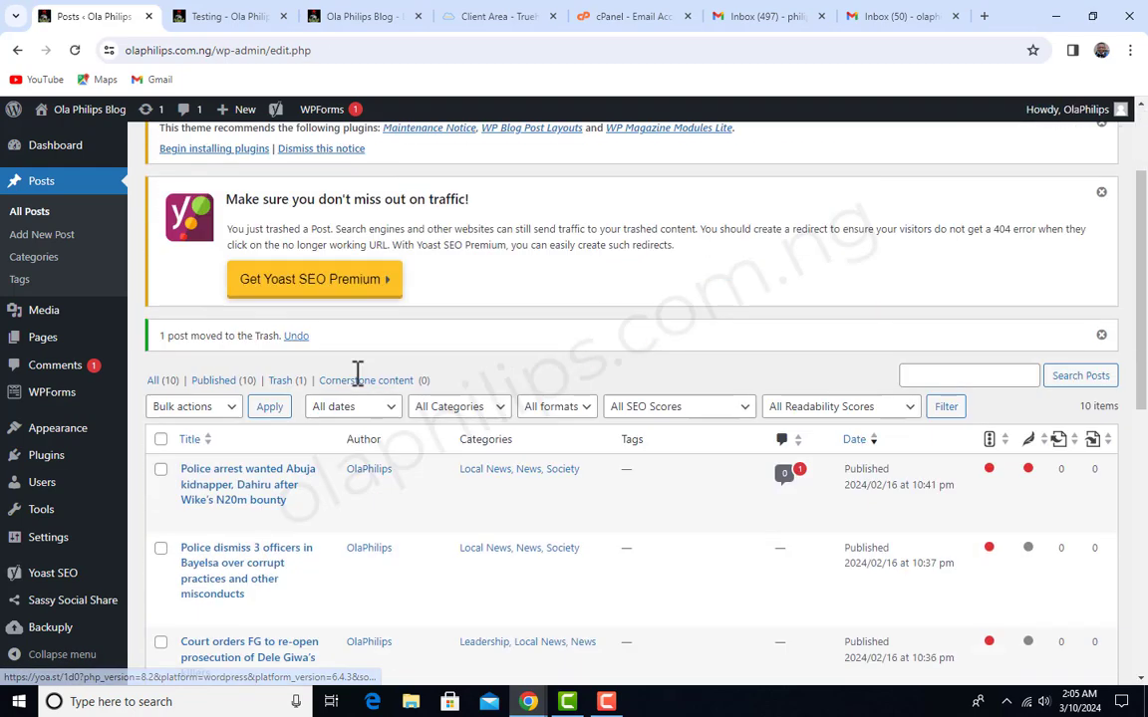
- Review the installed plugins and open the page for adding a new plugin
mouse_move(46, 466)
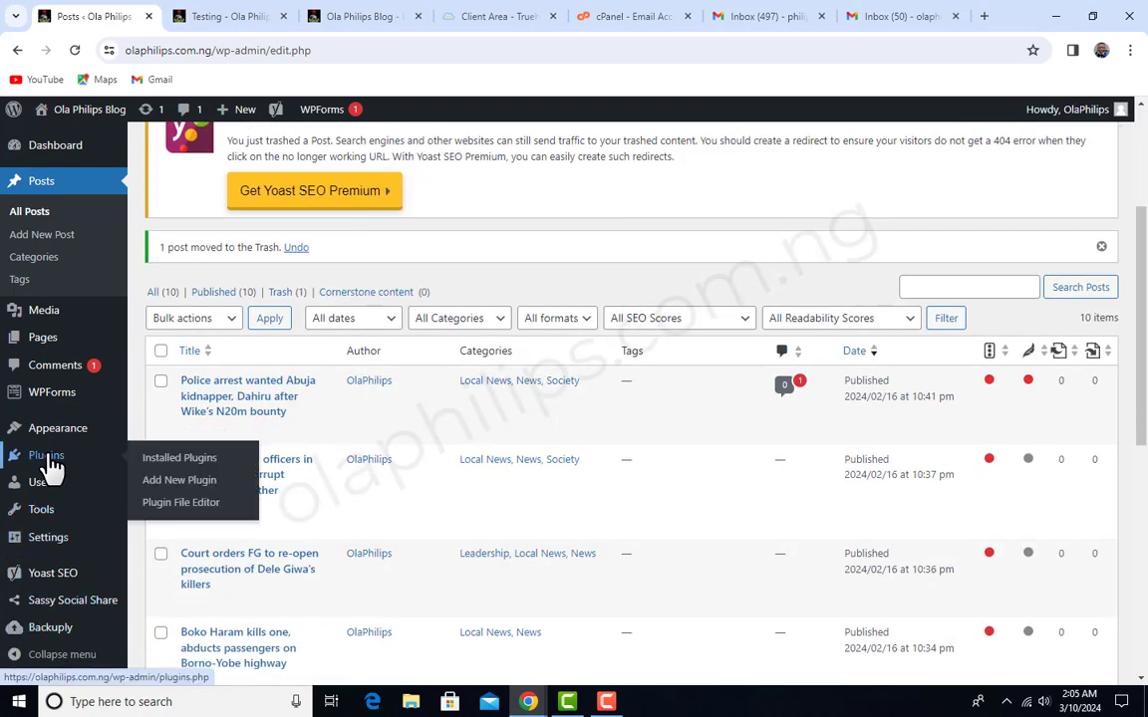
left_click(48, 460)
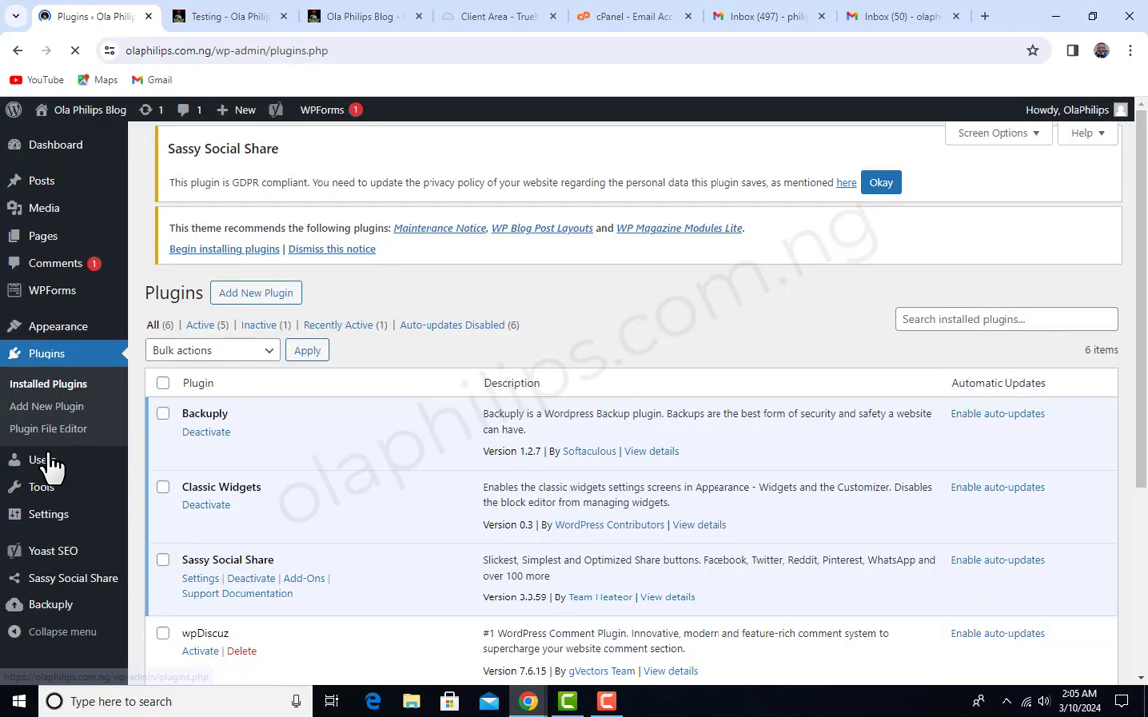
scroll(435, 441, "down", 4)
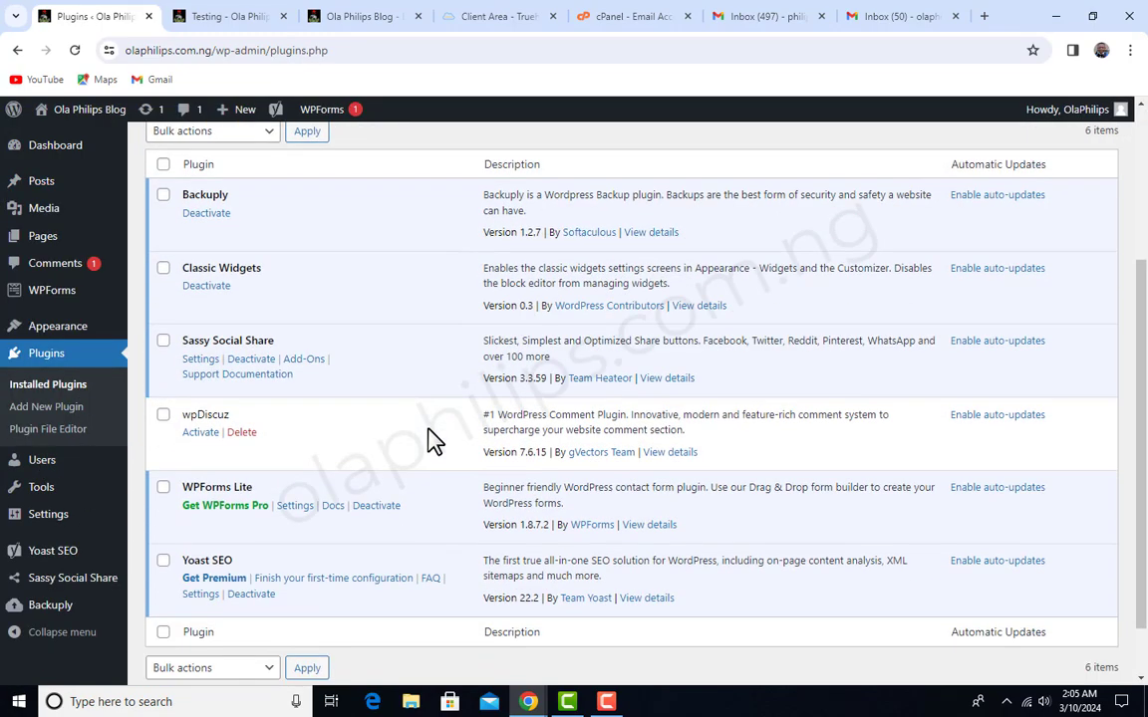
scroll(436, 441, "up", 3)
scroll(436, 441, "up", 2)
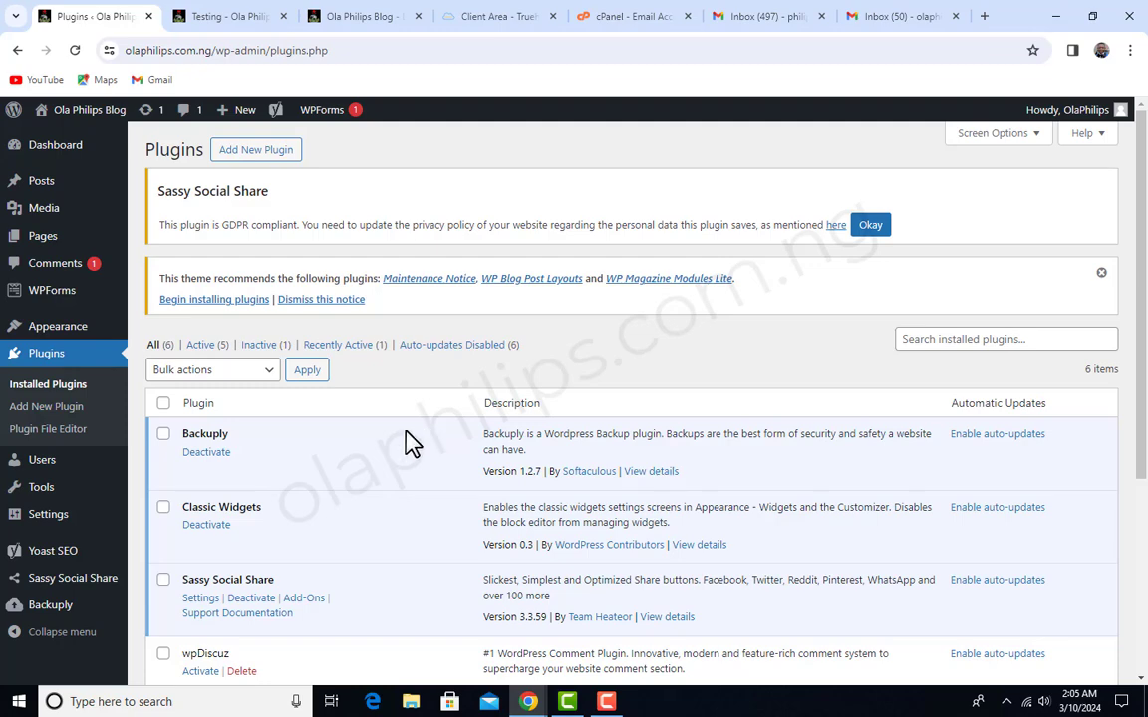
left_click(265, 152)
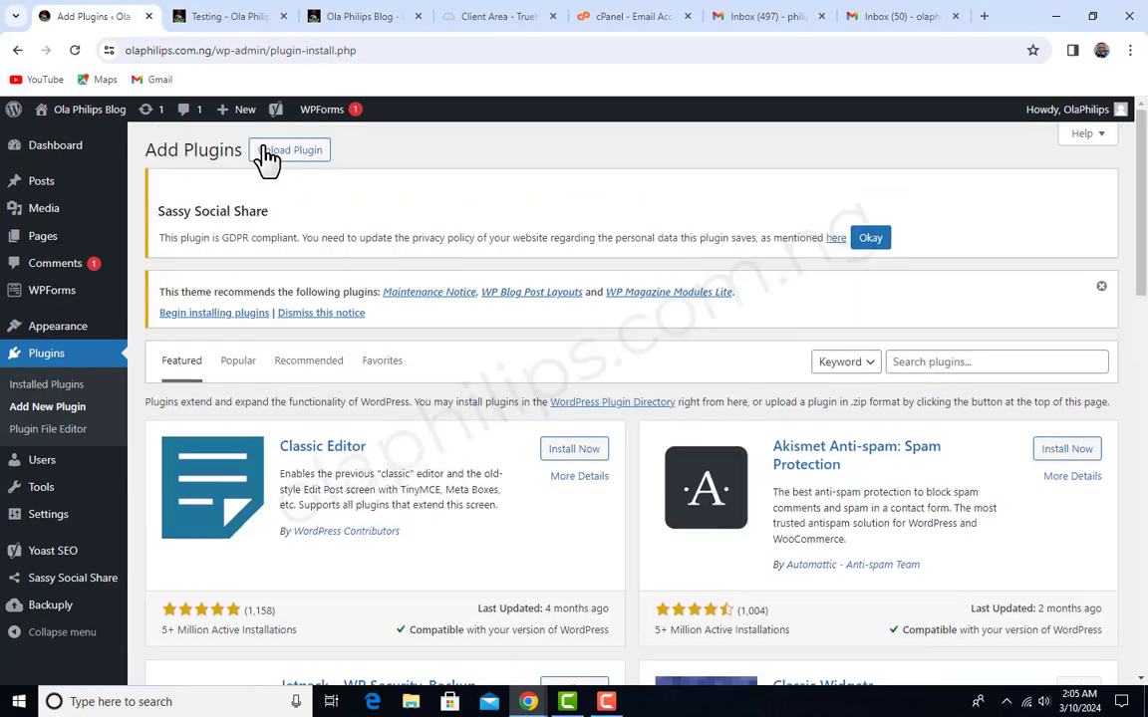
- Search the plugin directory for "wp mail" and install and activate WP Mail SMTP by WPForms
left_click(1006, 360)
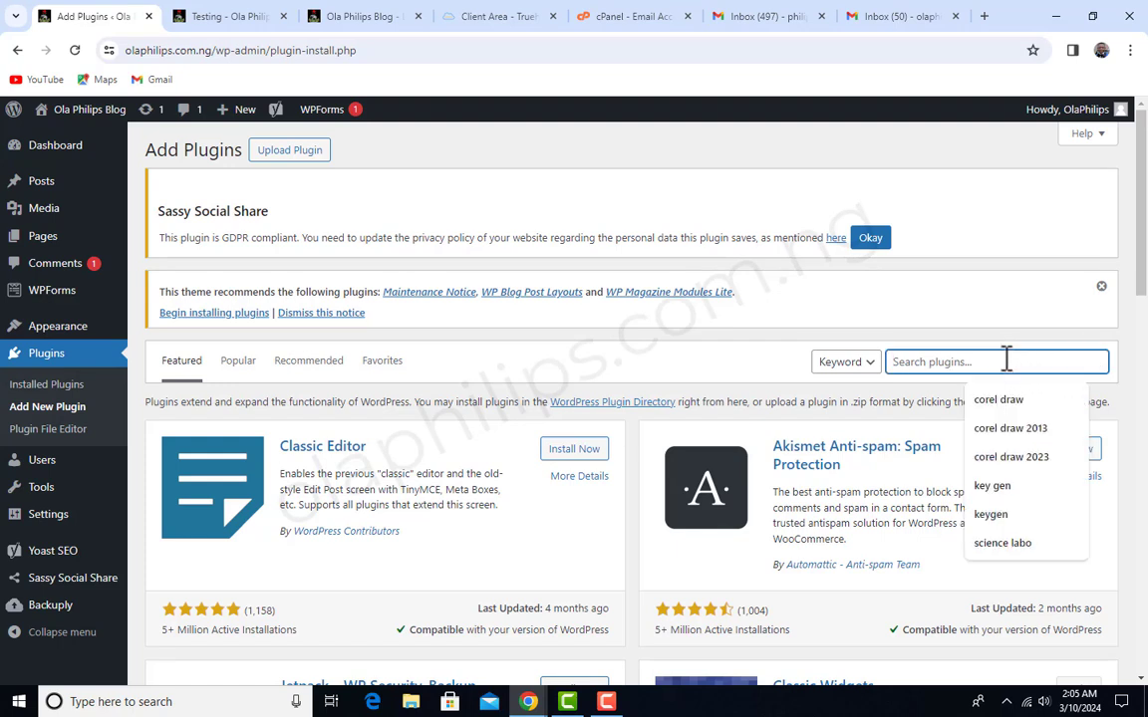
type("wp ma")
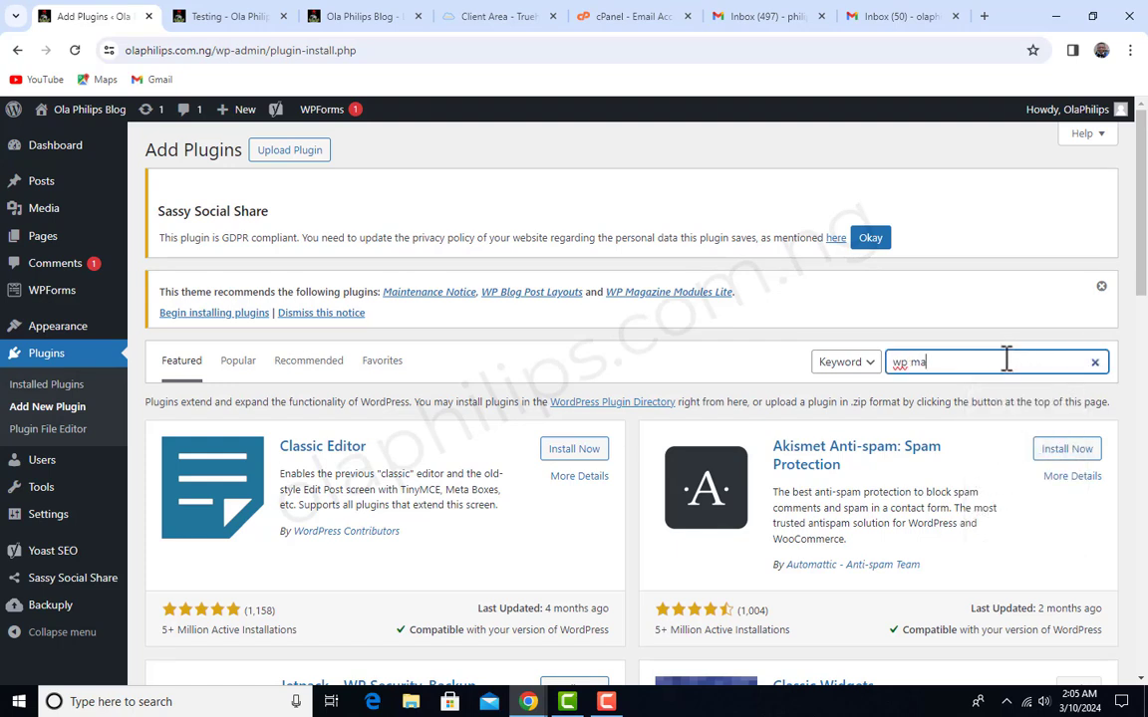
type("il")
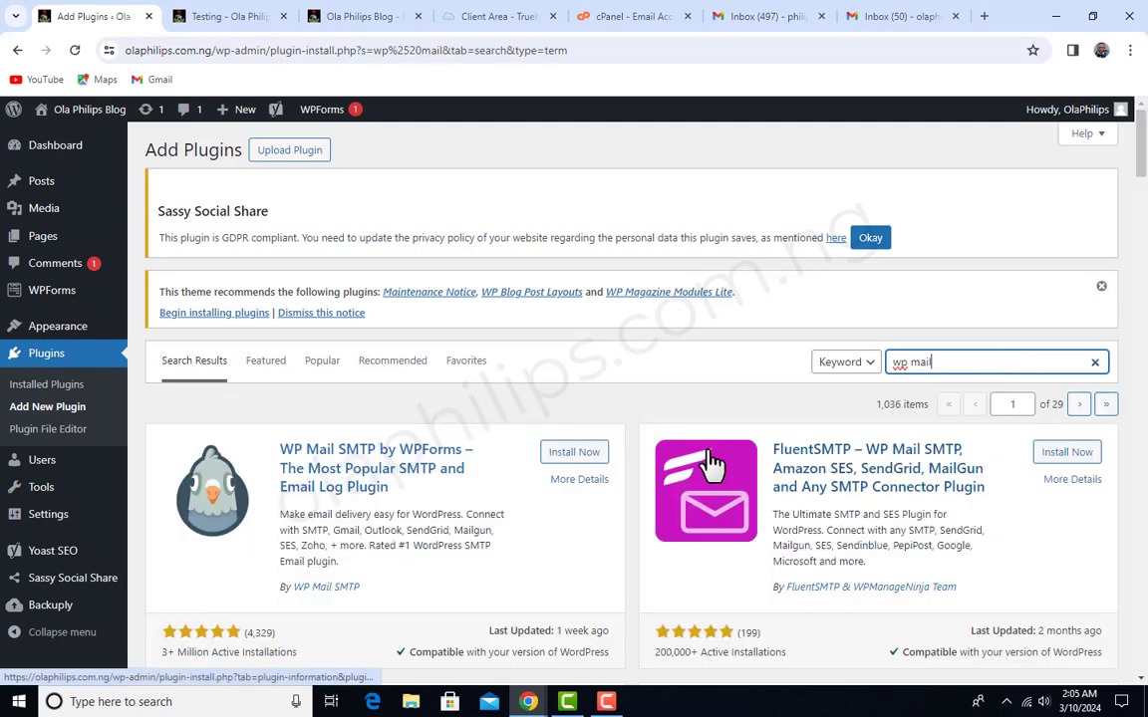
scroll(492, 479, "down", 2)
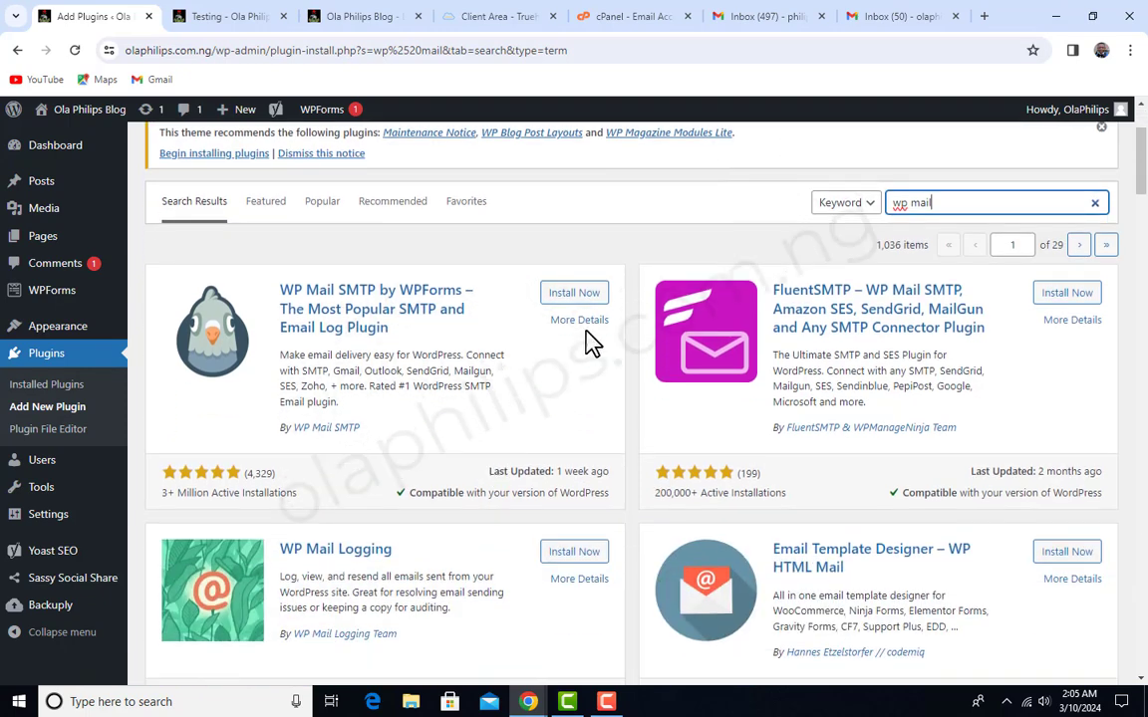
left_click(575, 295)
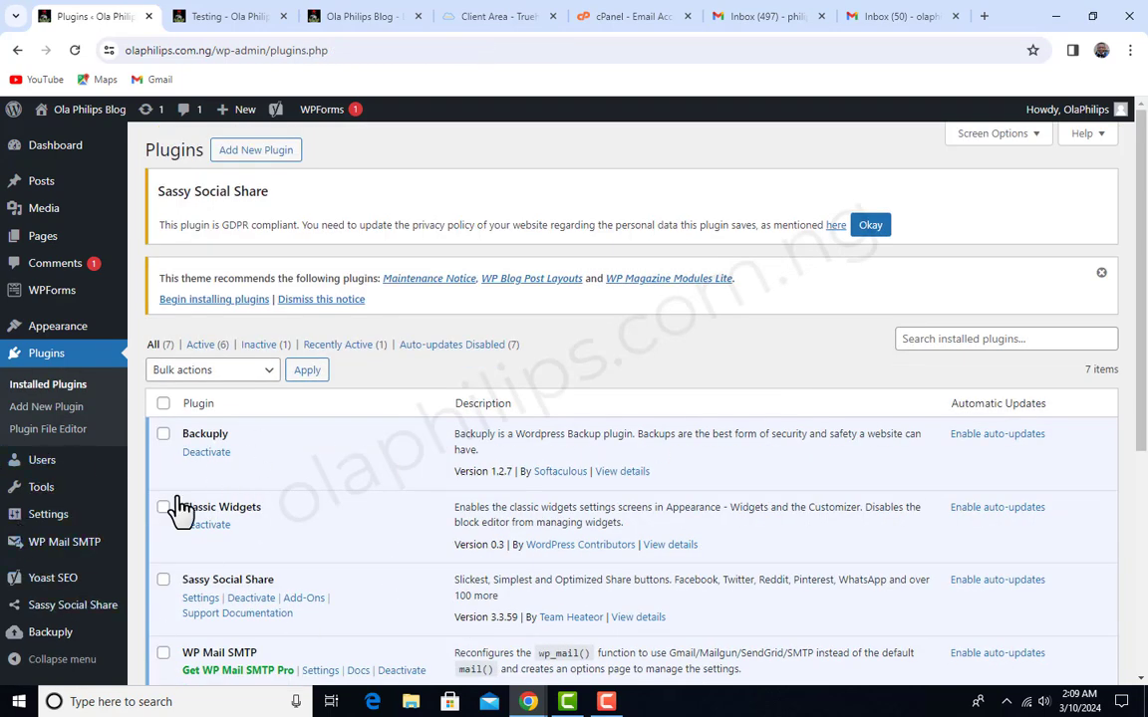
- Find WP Mail SMTP among the installed plugins and open its general settings
scroll(543, 443, "down", 3)
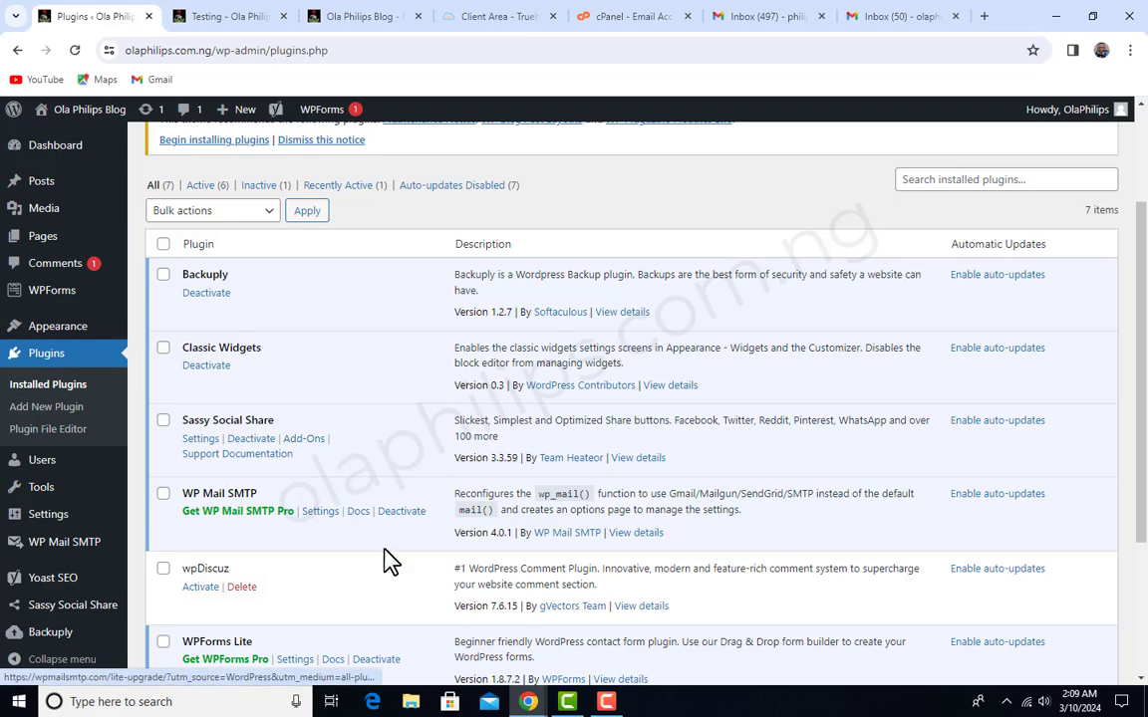
scroll(387, 559, "down", 3)
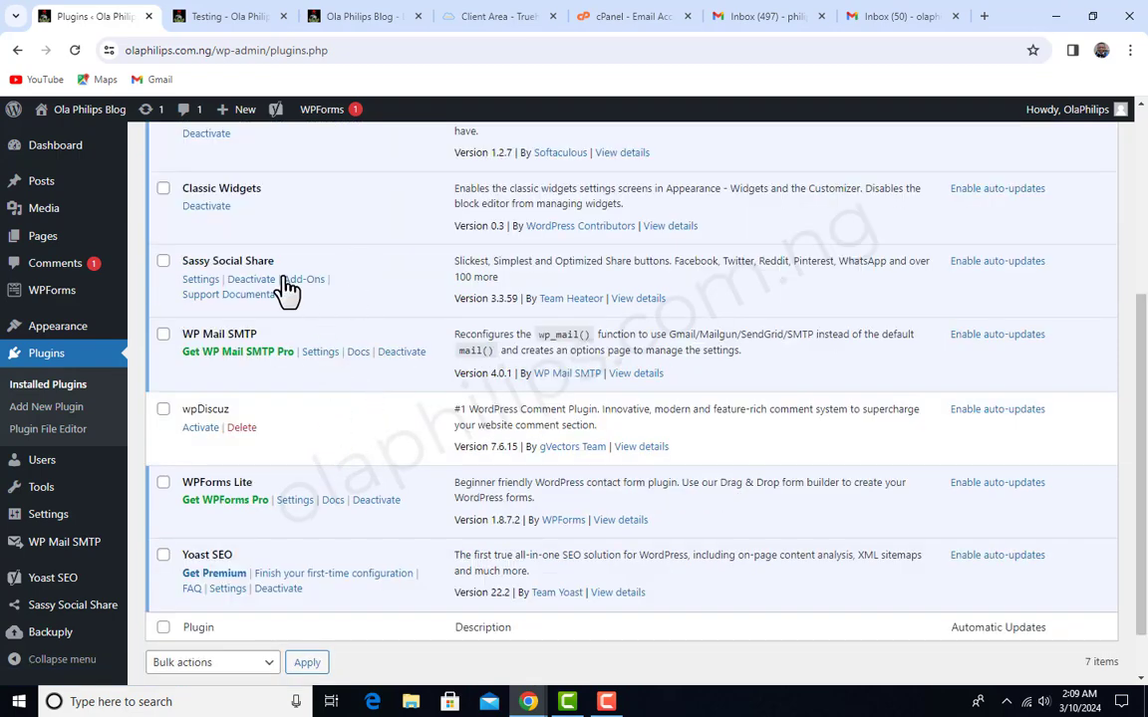
scroll(328, 289, "up", 2)
scroll(279, 299, "down", 2)
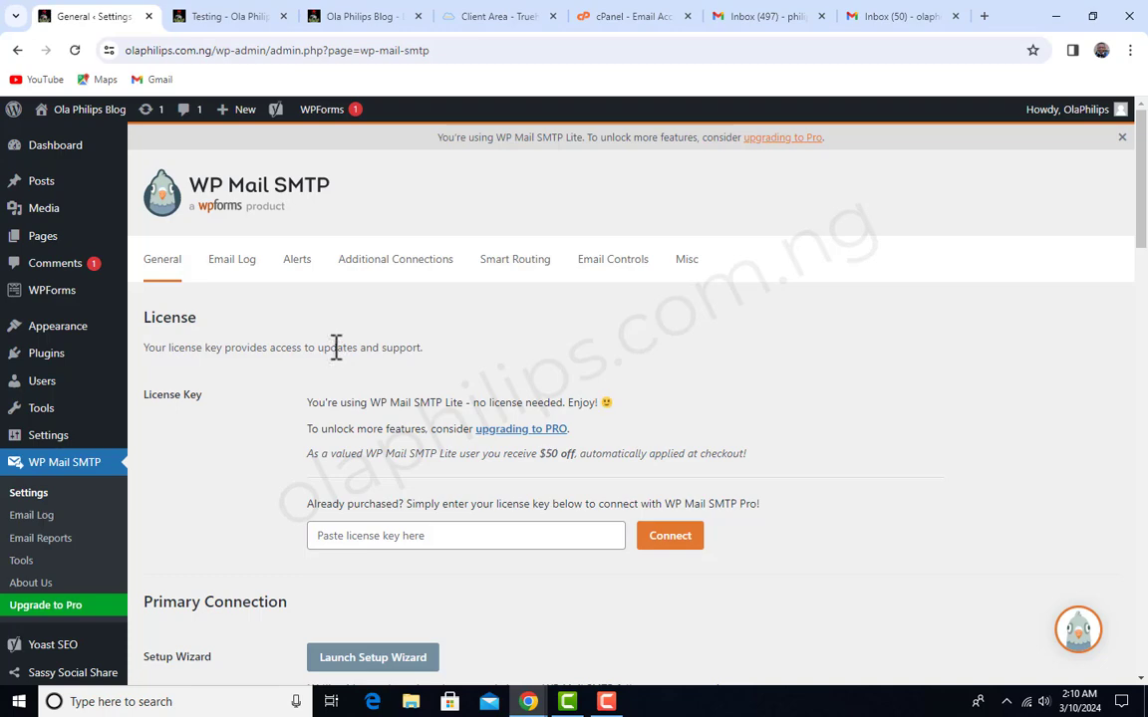
- Replace the From Email of the primary connection with the support address created on the site's domain
scroll(577, 326, "down", 1)
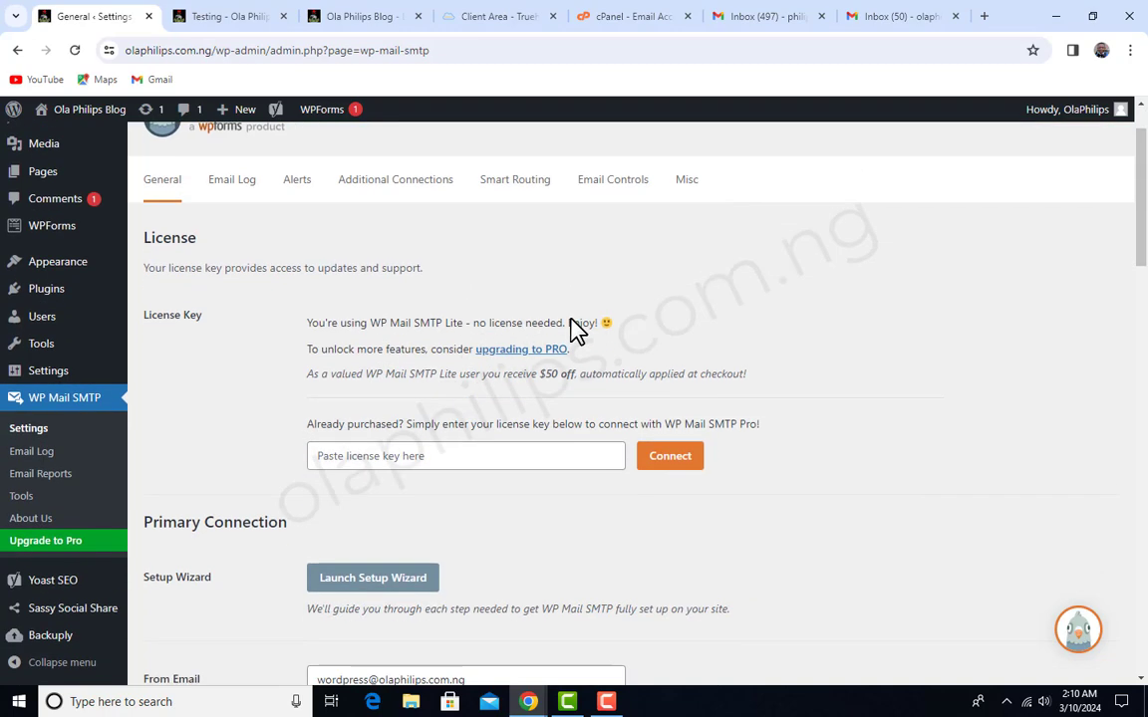
scroll(578, 329, "down", 4)
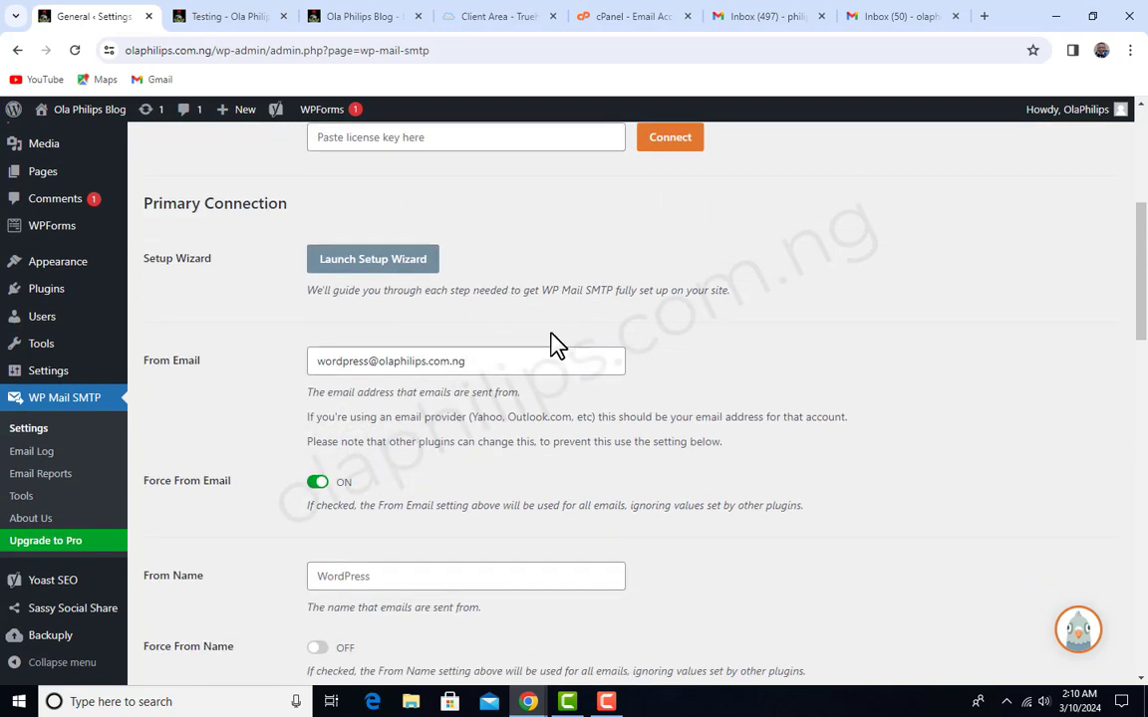
scroll(312, 367, "up", 1)
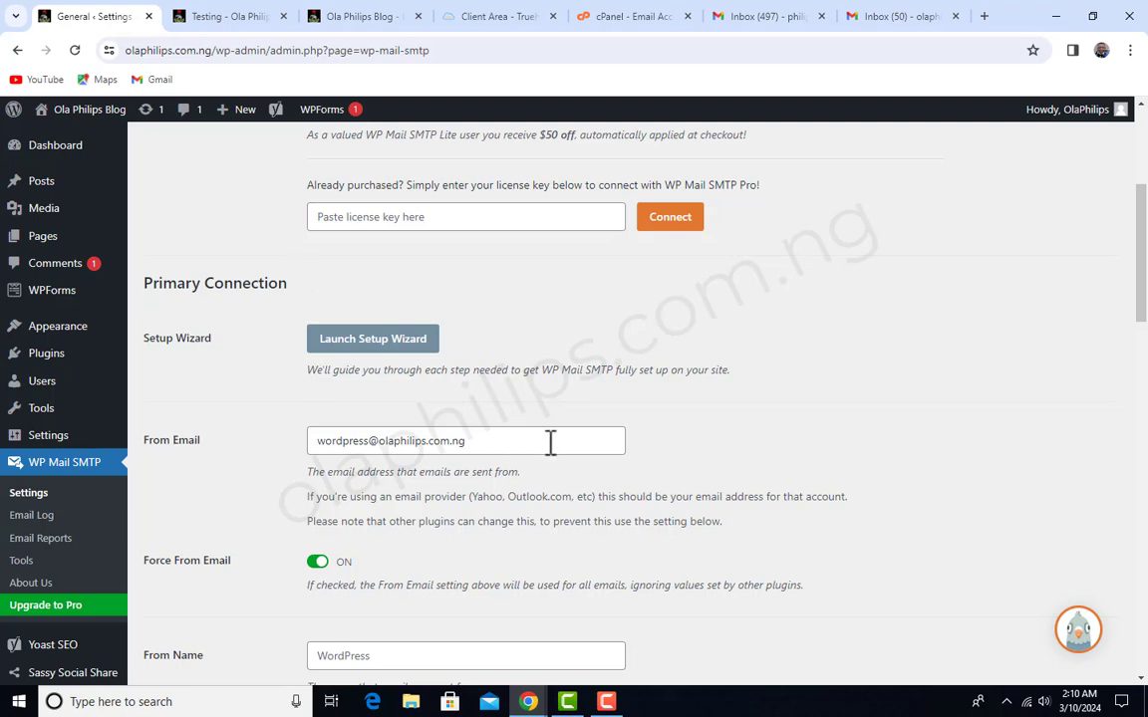
triple_click(492, 440)
left_click(488, 450)
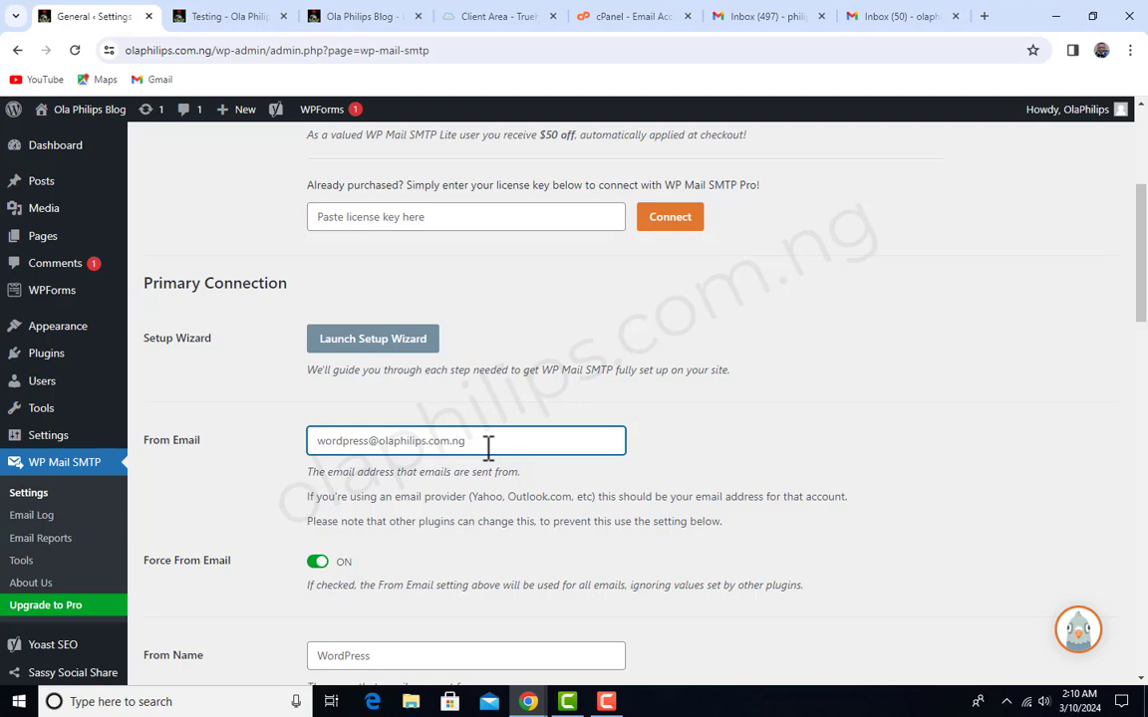
key("ctrl+a")
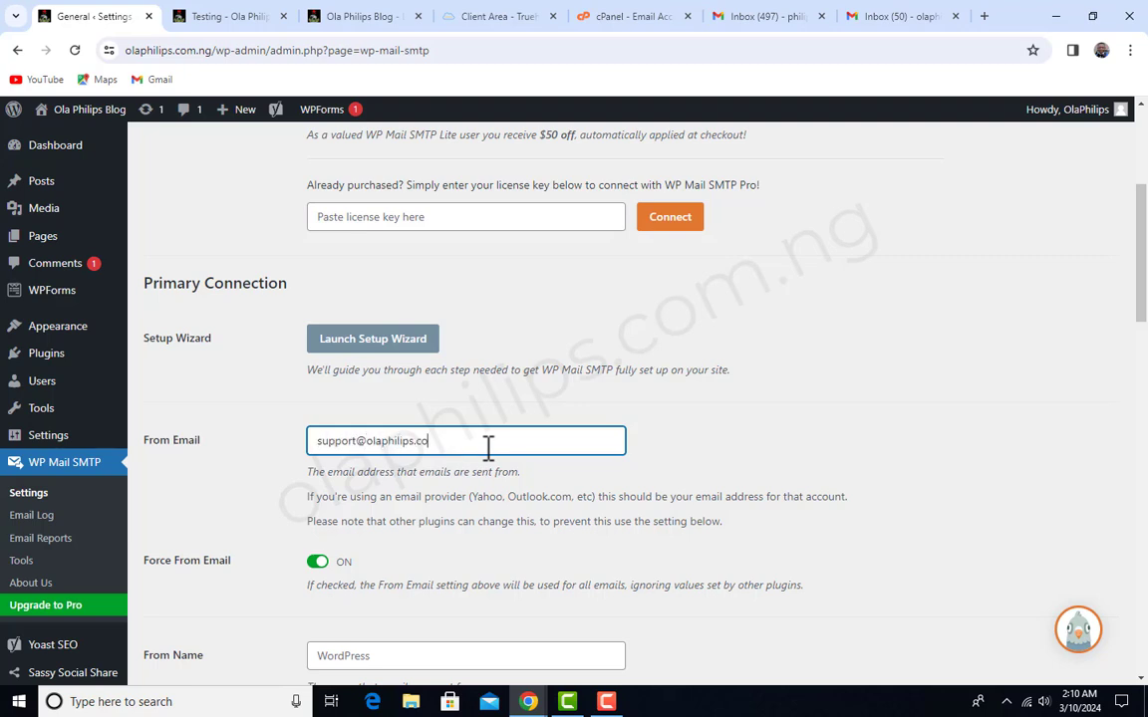
scroll(641, 433, "down", 2)
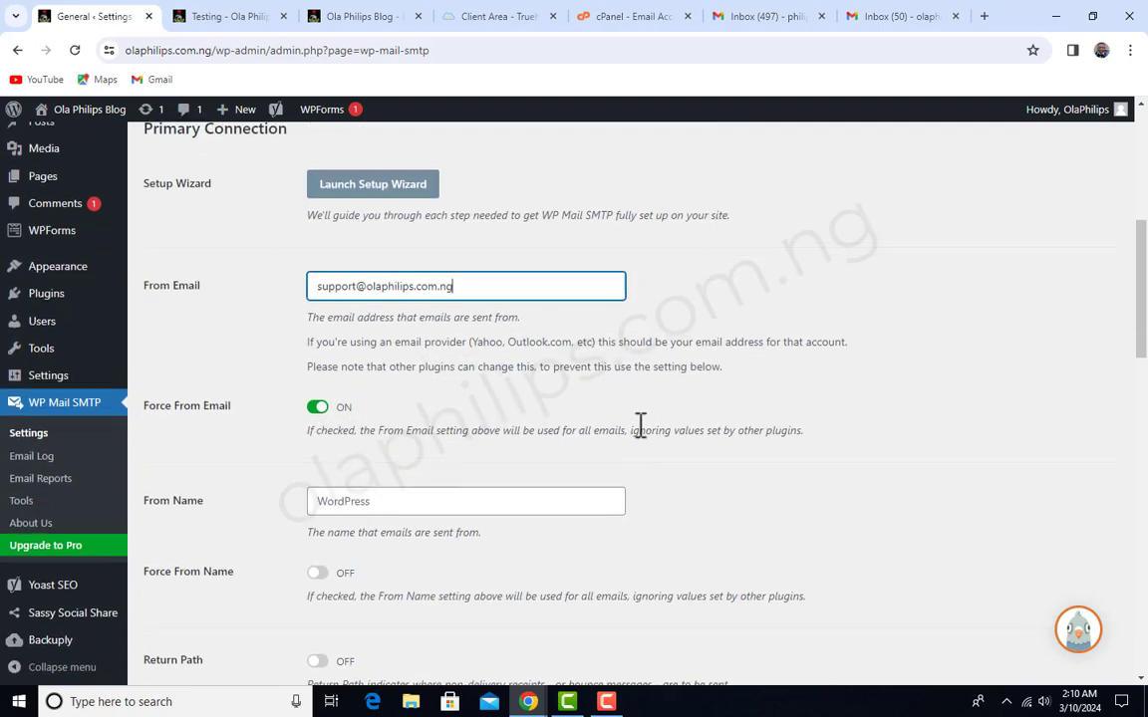
scroll(638, 433, "up", 1)
scroll(581, 426, "up", 1)
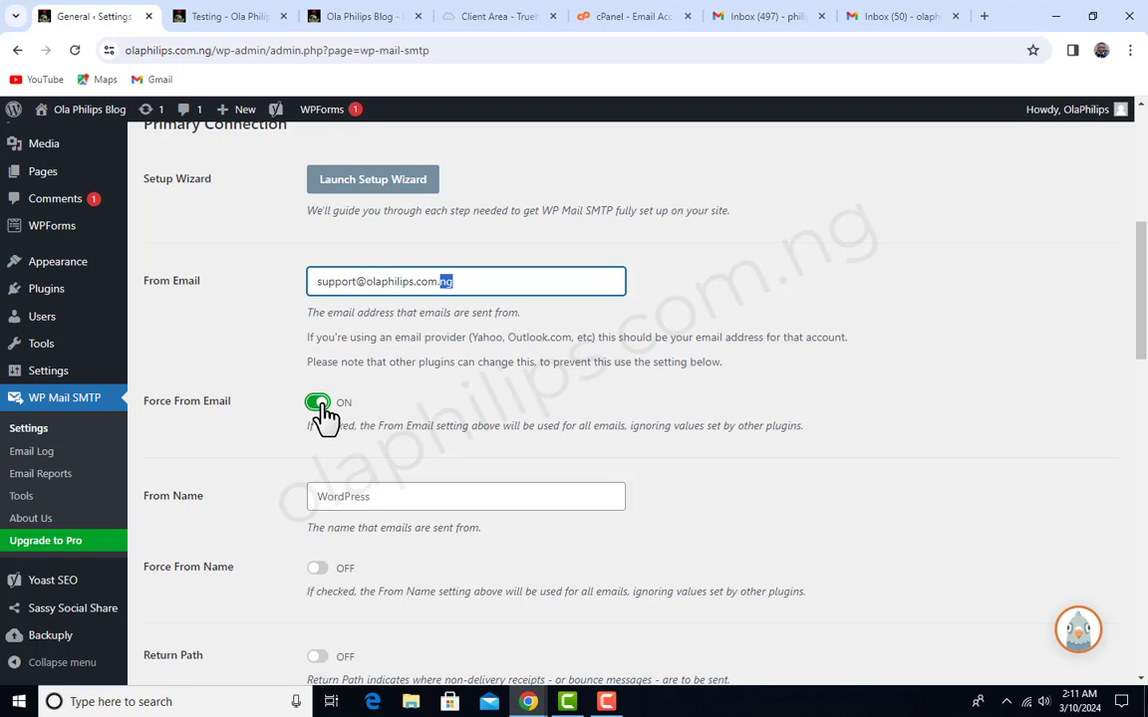
- Set the From Name to "Ola Philips Blog" and turn on Force From Name
scroll(552, 487, "down", 1)
left_click(214, 428)
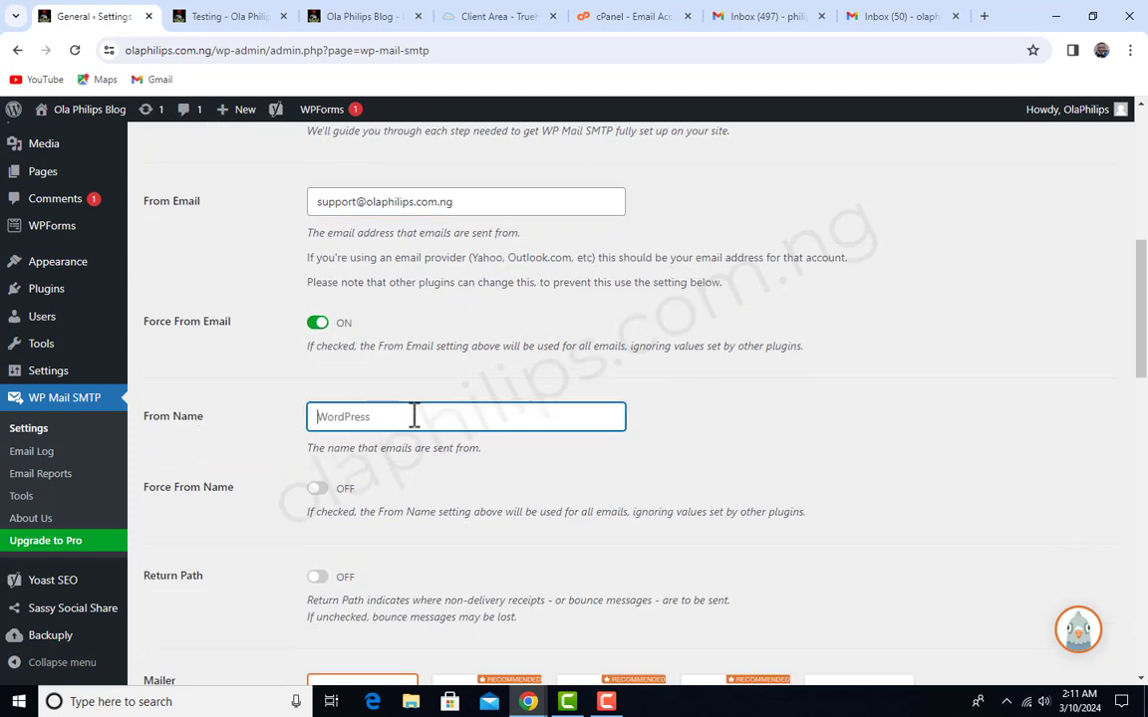
type("Ola Philips Blog")
scroll(413, 418, "down", 1)
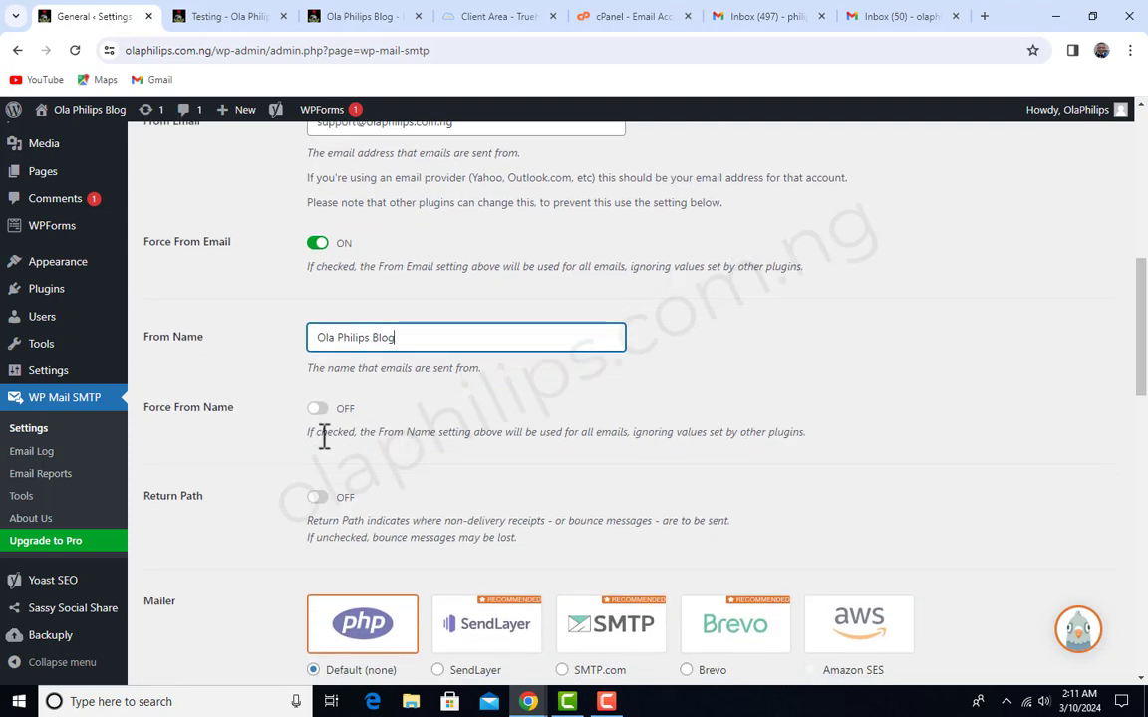
left_click(317, 410)
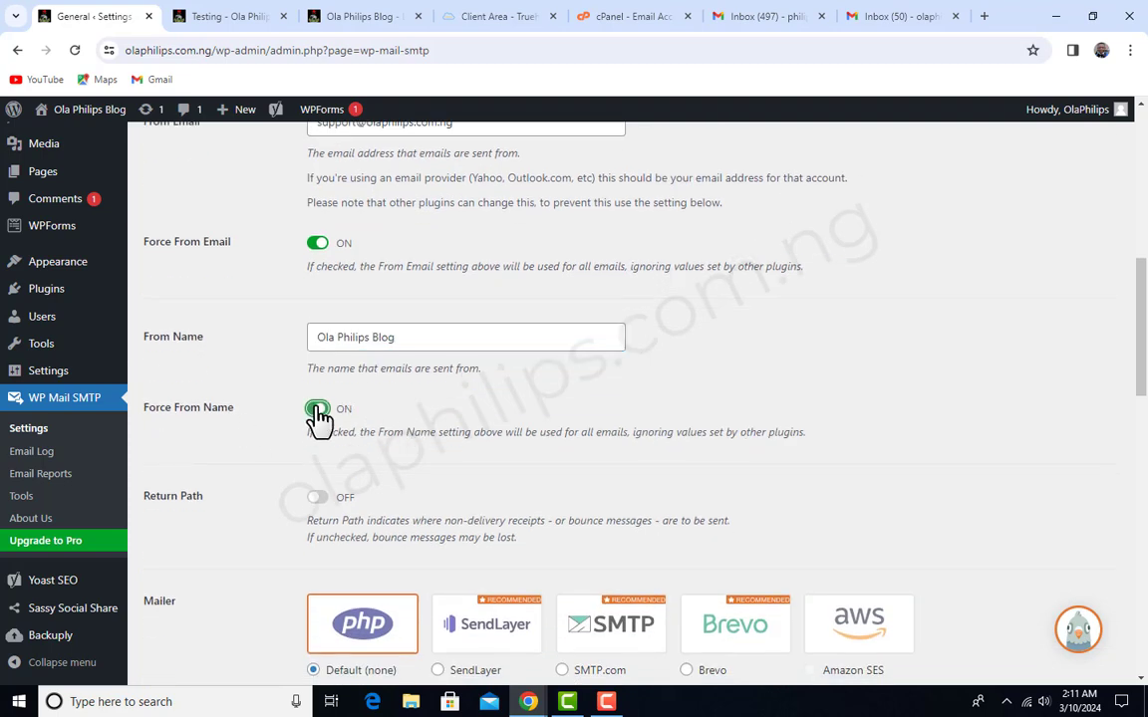
- Select Other SMTP as the mailer for the primary connection
scroll(327, 487, "down", 1)
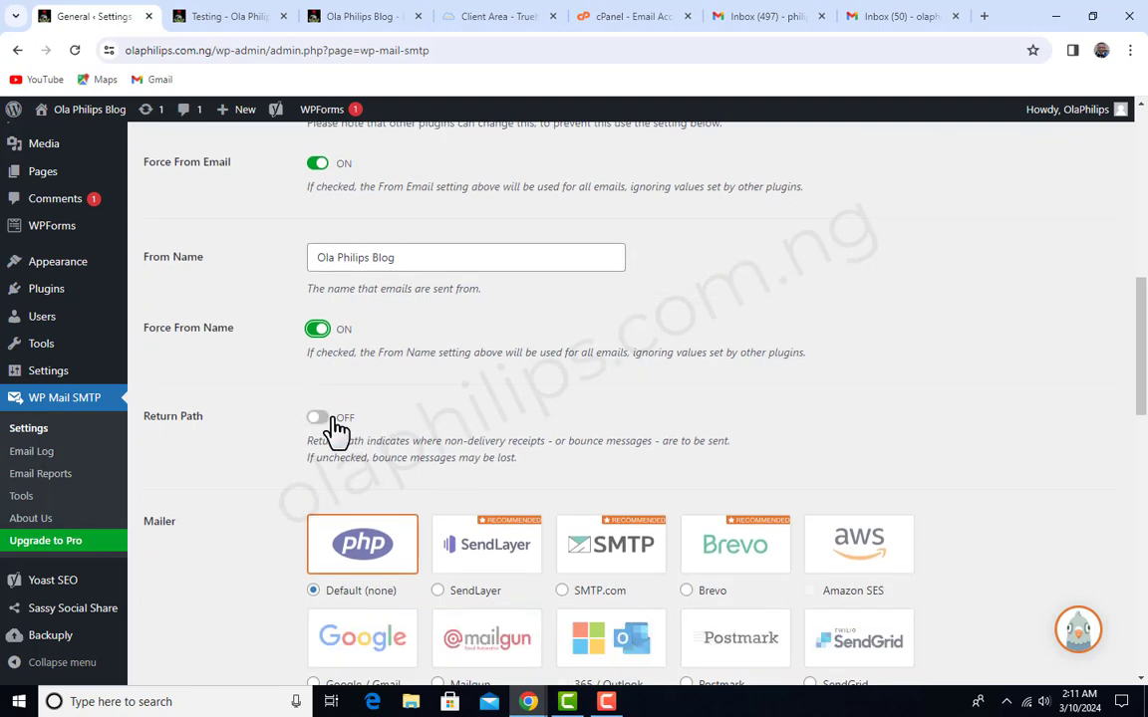
scroll(342, 423, "down", 2)
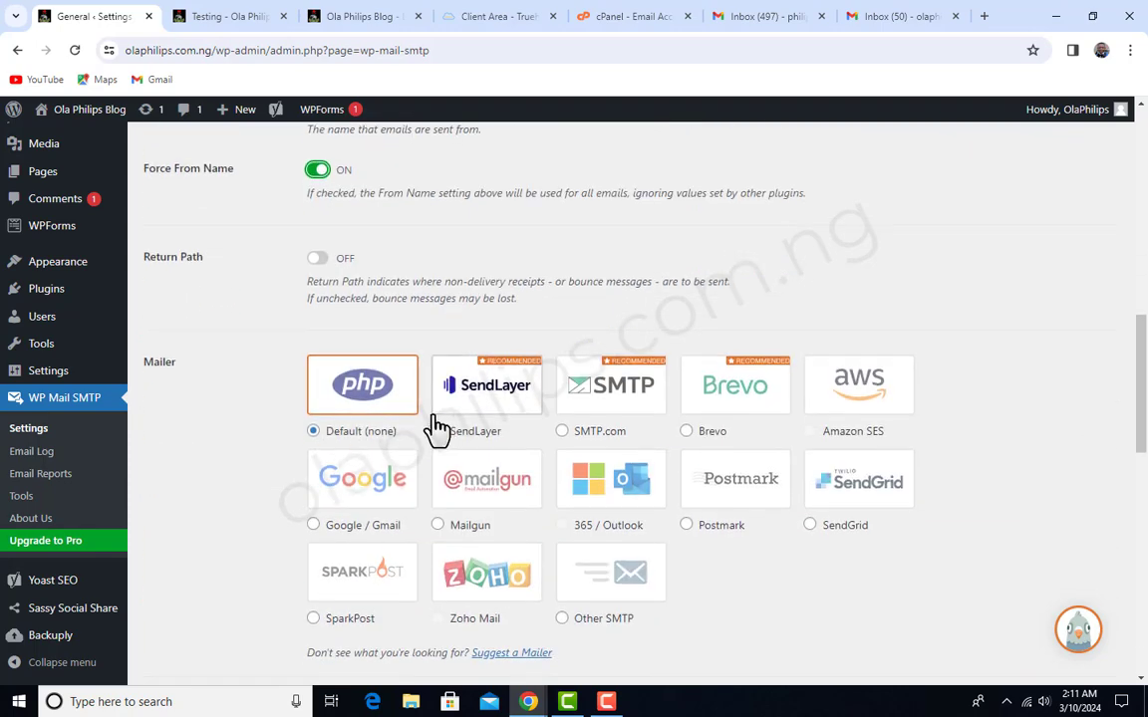
scroll(468, 414, "down", 1)
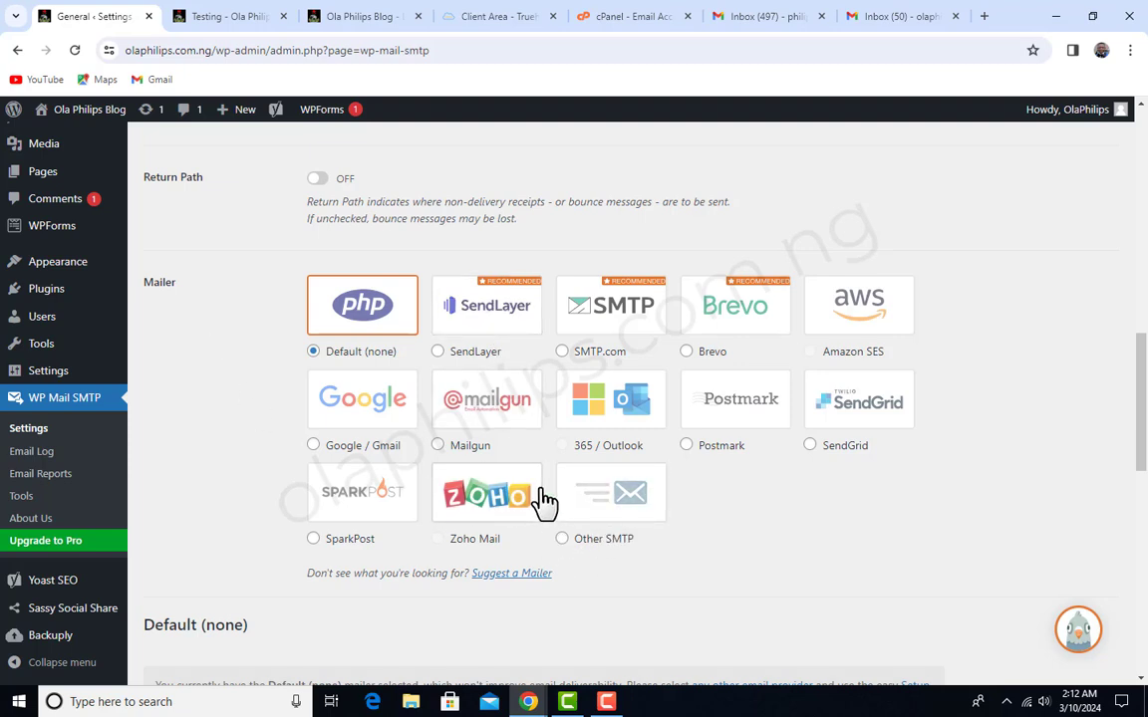
left_click(562, 539)
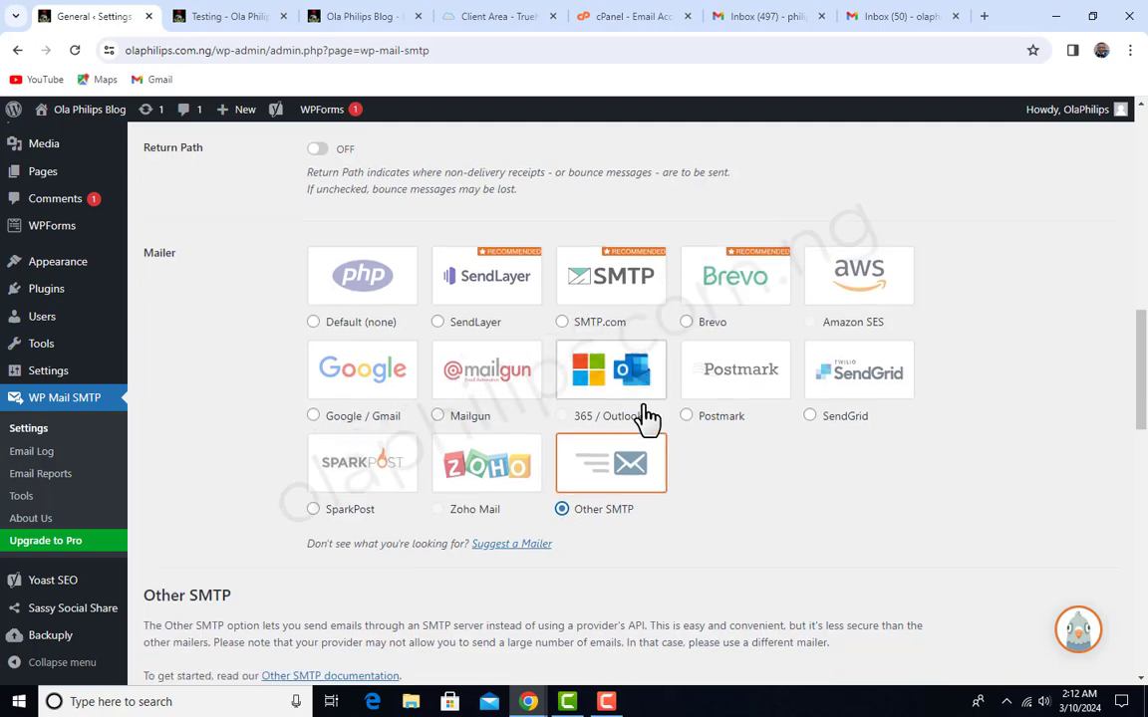
- Review the SMTP host, encryption, port and authentication settings of the Other SMTP mailer
scroll(647, 417, "down", 3)
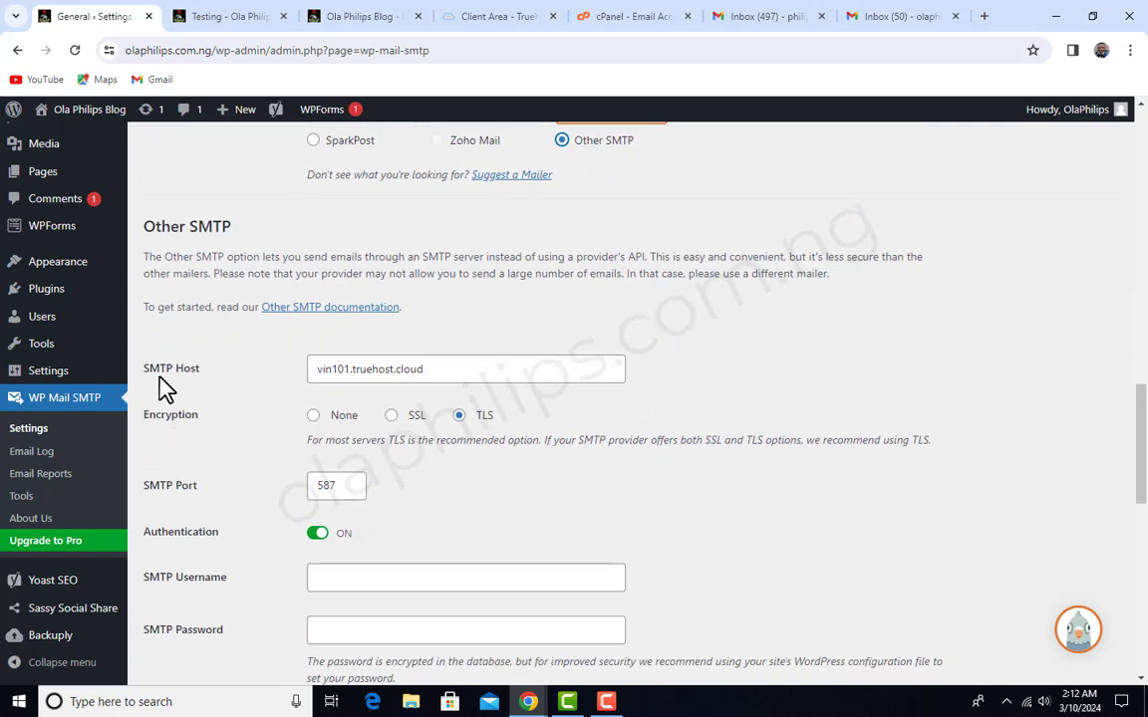
left_click(495, 378)
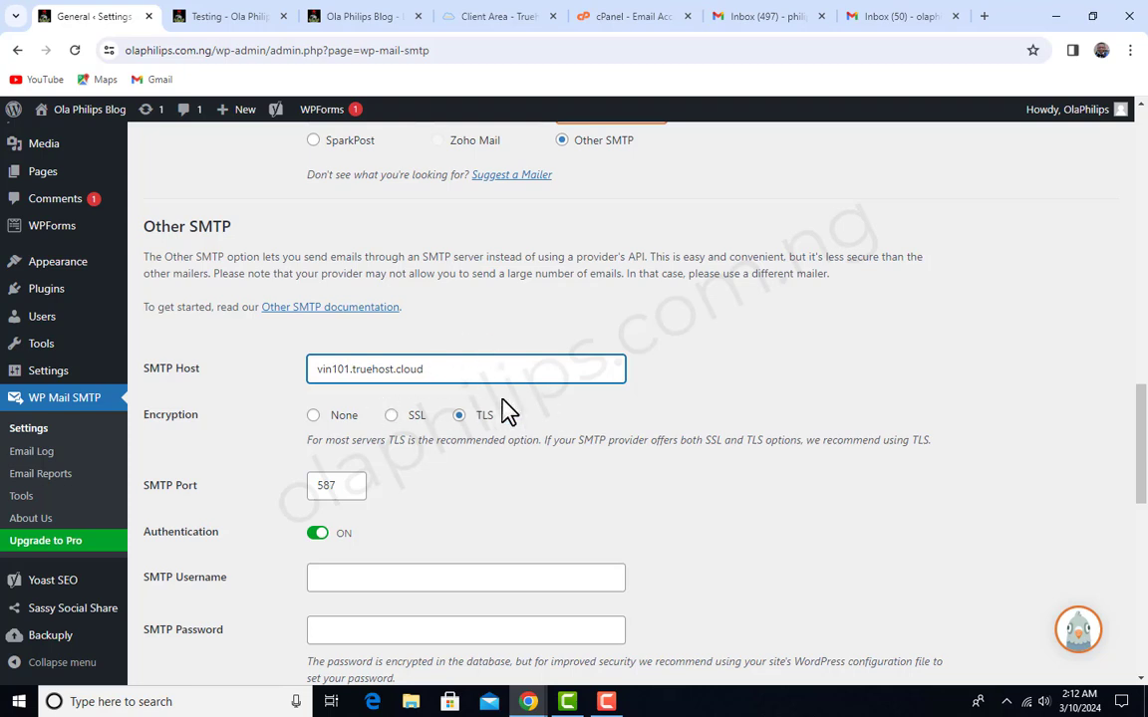
left_click_drag(444, 367, 308, 367)
left_click(451, 362)
left_click_drag(480, 370, 310, 358)
left_click(387, 369)
scroll(579, 432, "down", 2)
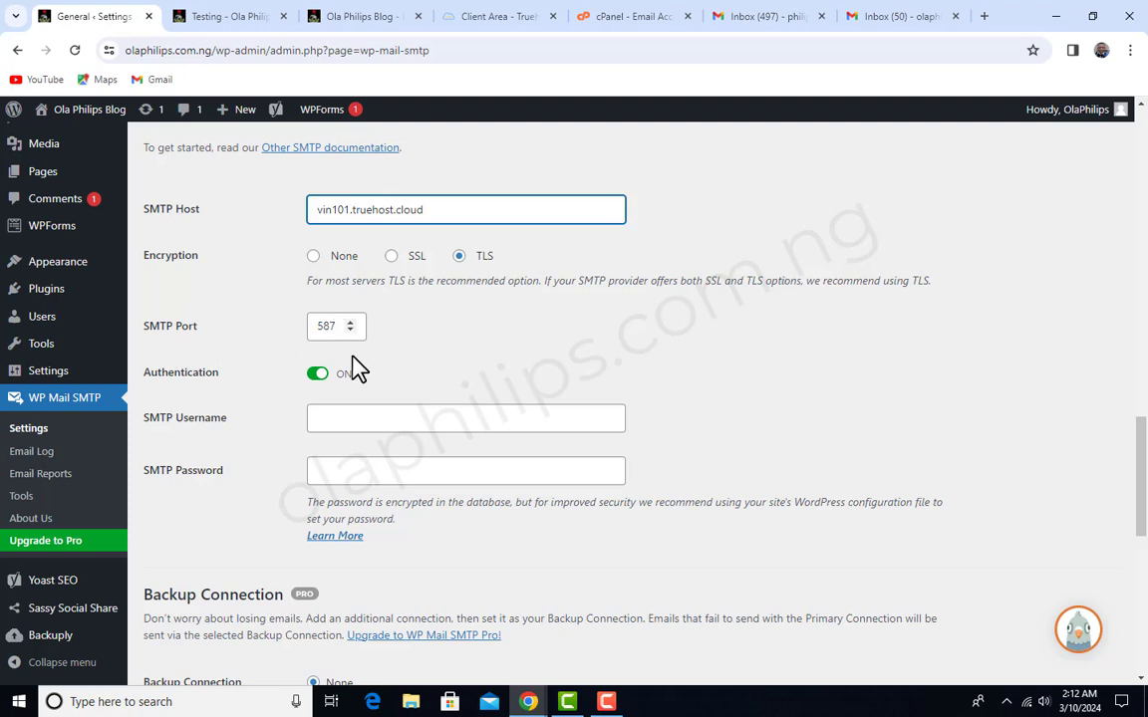
scroll(358, 369, "down", 1)
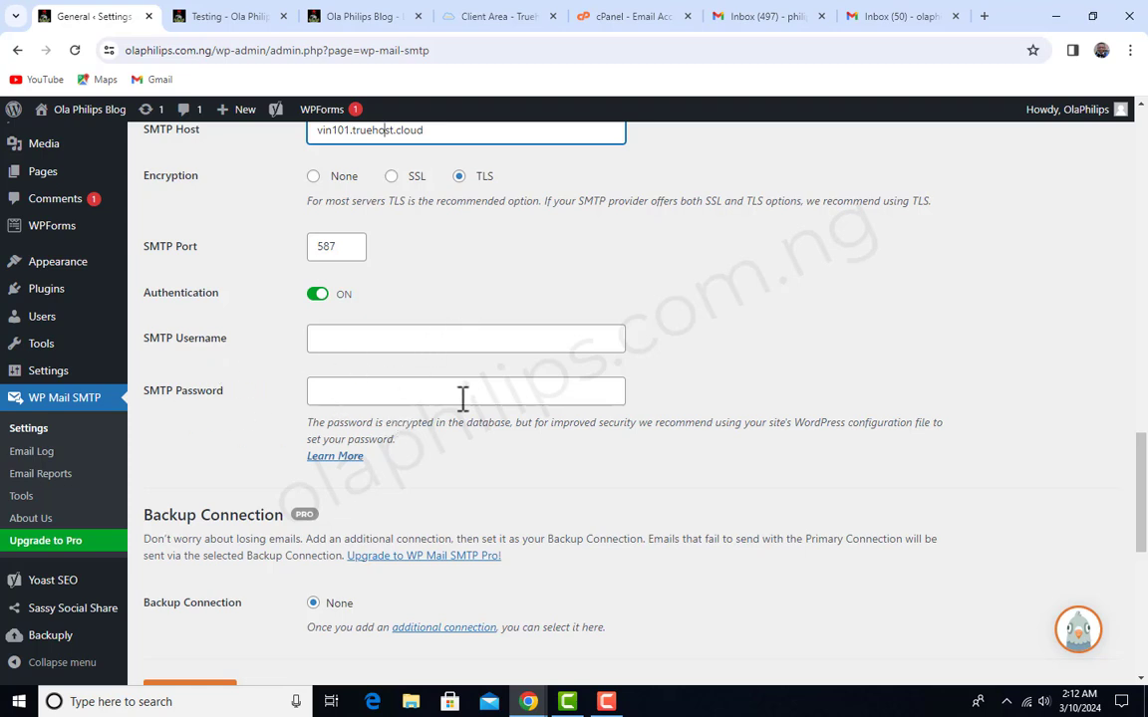
- Copy the From Email address of the primary connection into the SMTP Username
scroll(513, 387, "up", 6)
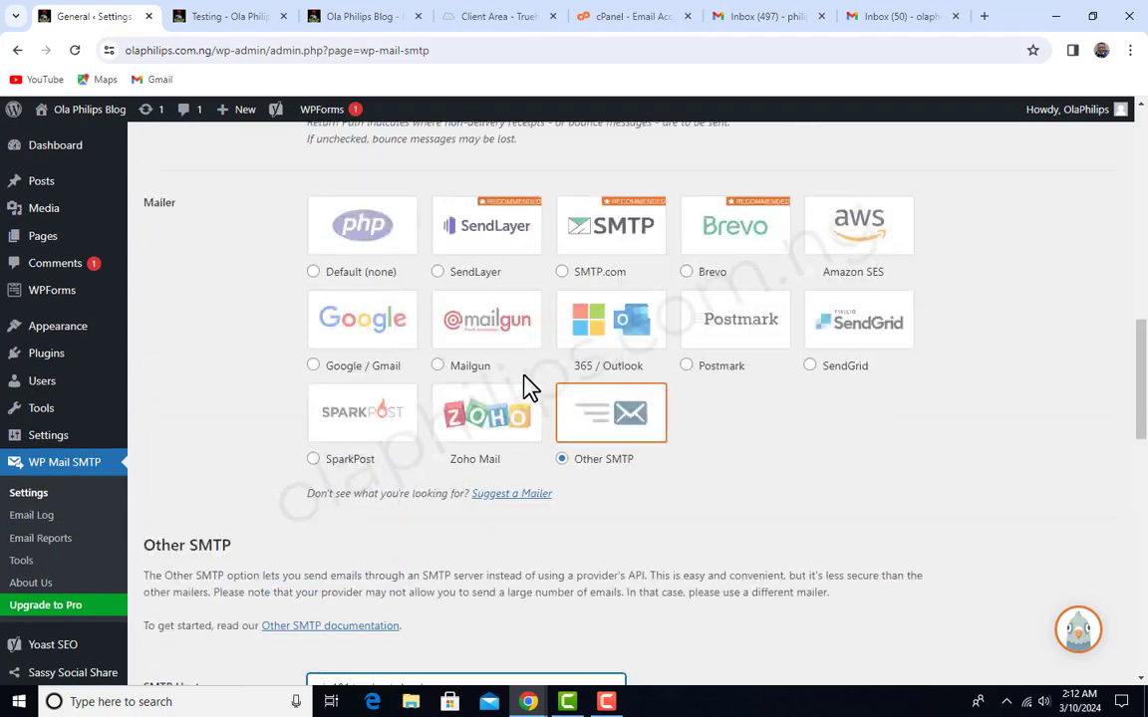
scroll(529, 387, "up", 8)
triple_click(519, 436)
key("ctrl+c")
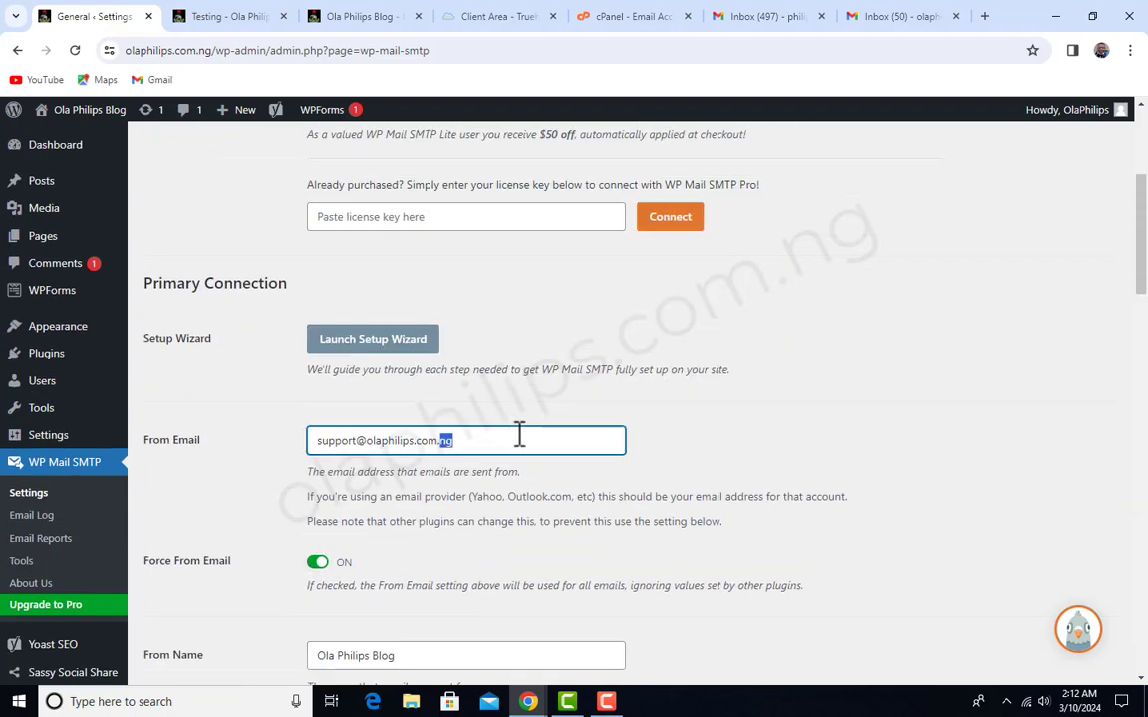
scroll(623, 426, "down", 15)
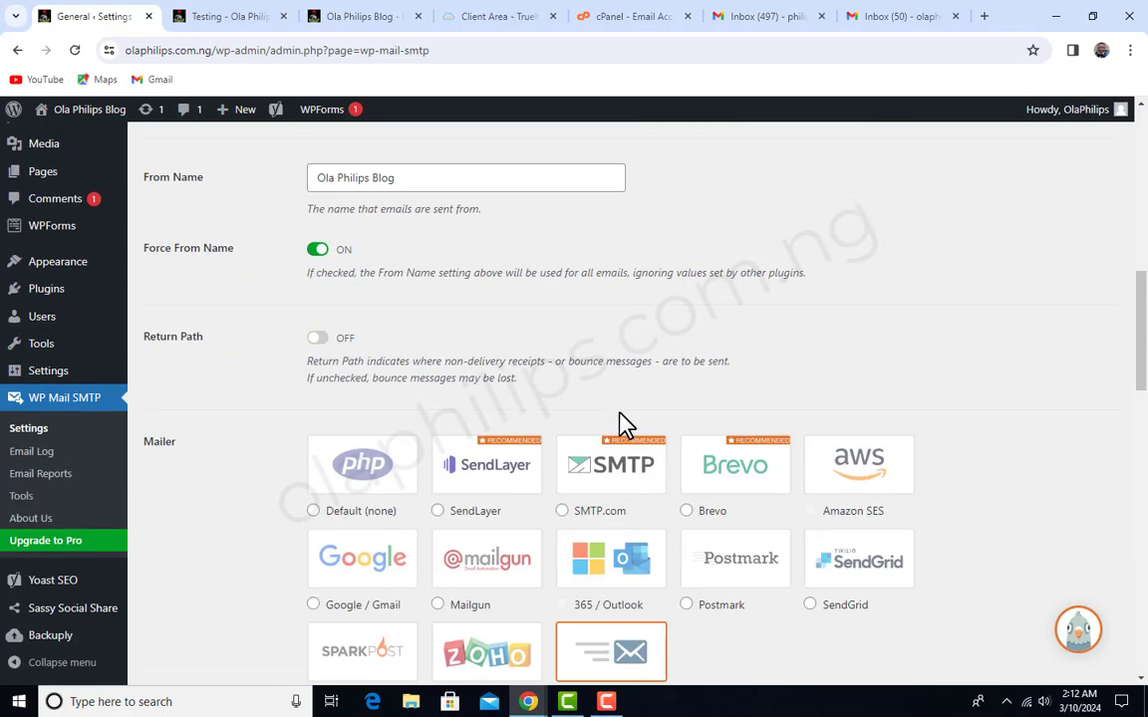
scroll(627, 428, "up", 3)
left_click(453, 419)
key("ctrl+v")
- Enter the email account's password as the SMTP Password and save the WP Mail SMTP settings
left_click(452, 479)
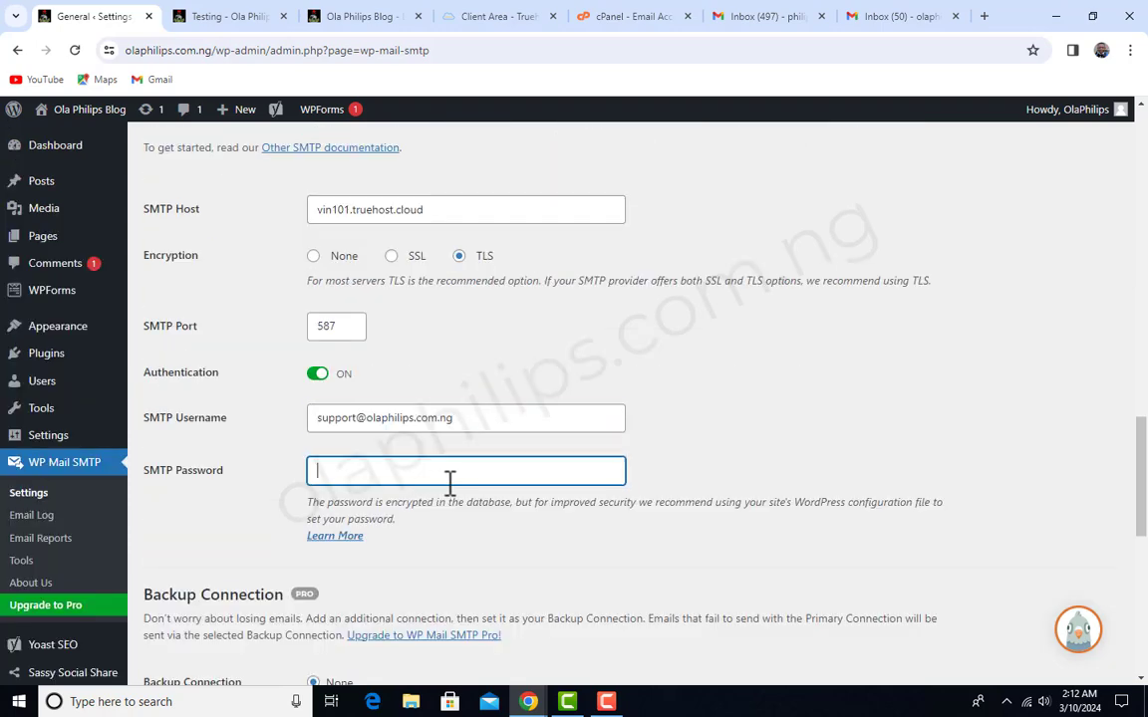
type("a")
key("ctrl+v")
scroll(478, 518, "down", 6)
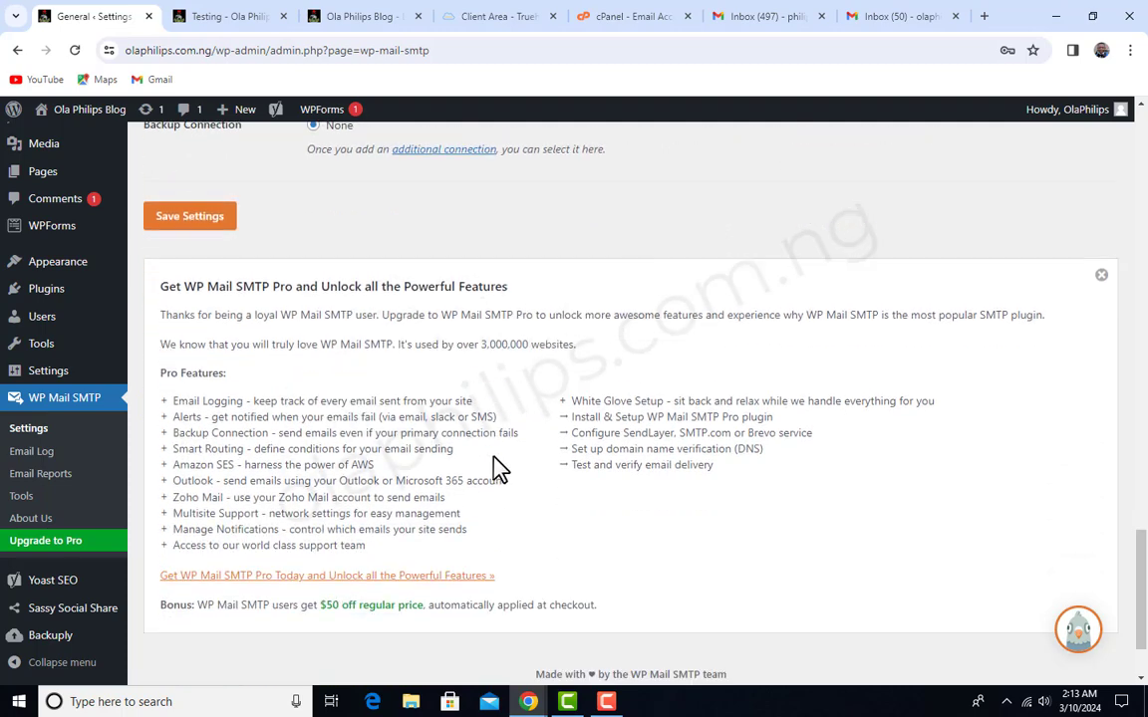
left_click(209, 223)
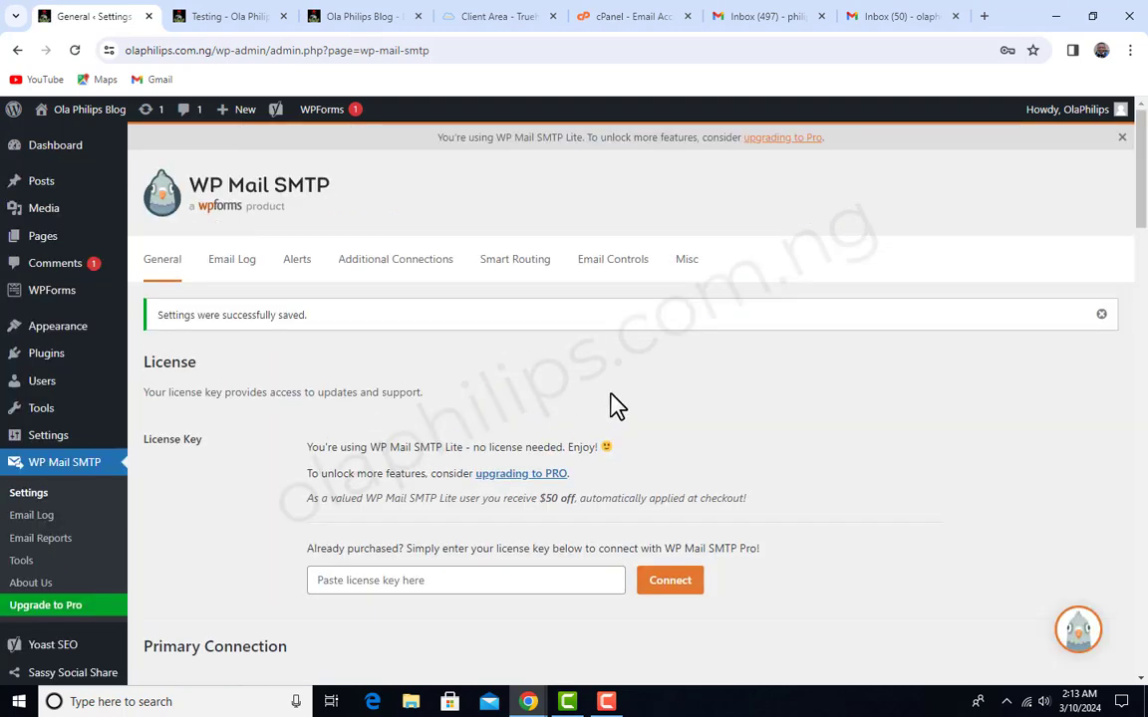
scroll(611, 416, "down", 4)
- Switch to the Incognito window, return from the comment error page to the article and reload it
mouse_move(528, 701)
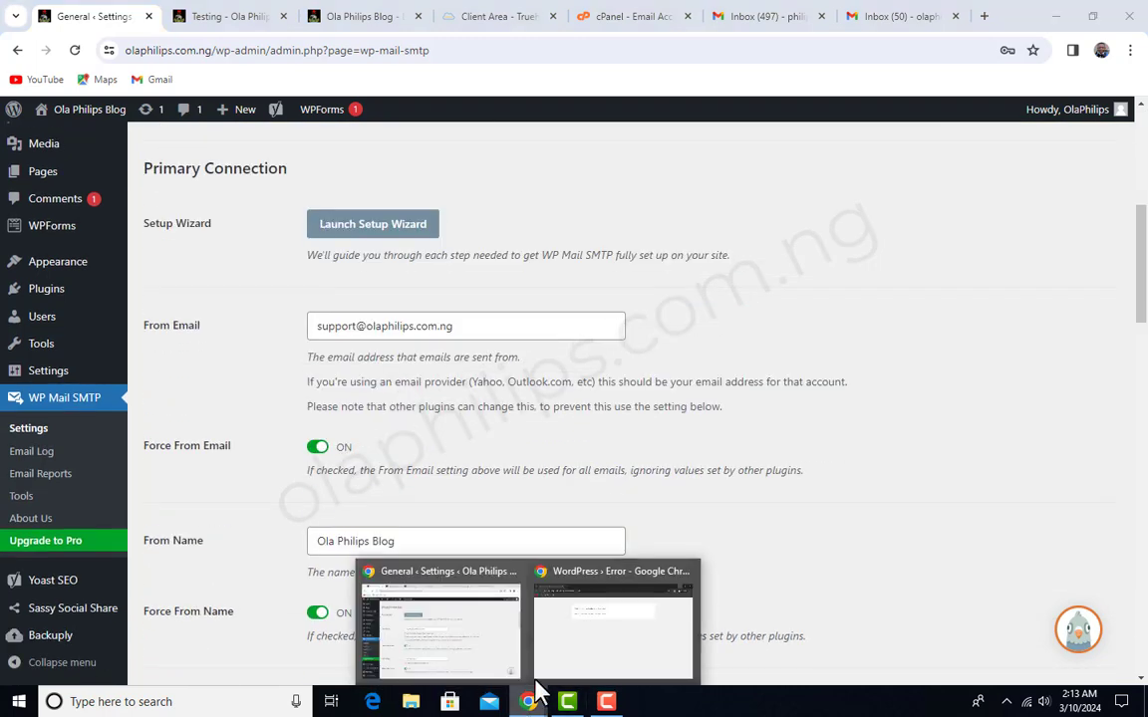
left_click(612, 657)
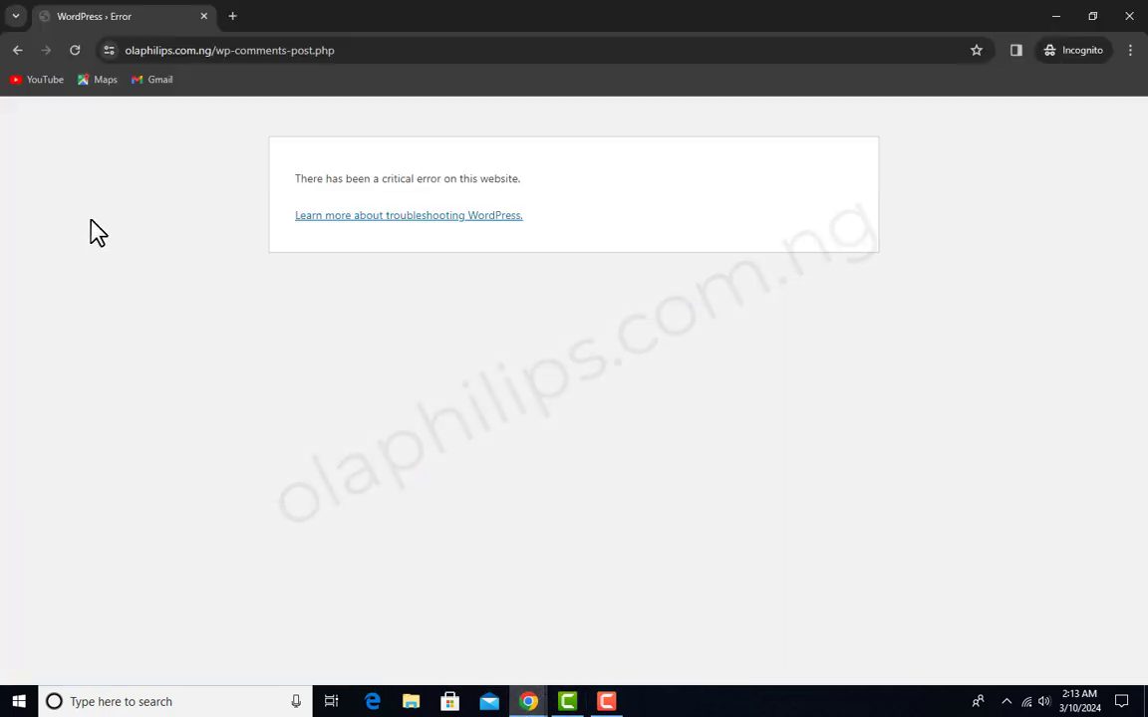
left_click(17, 51)
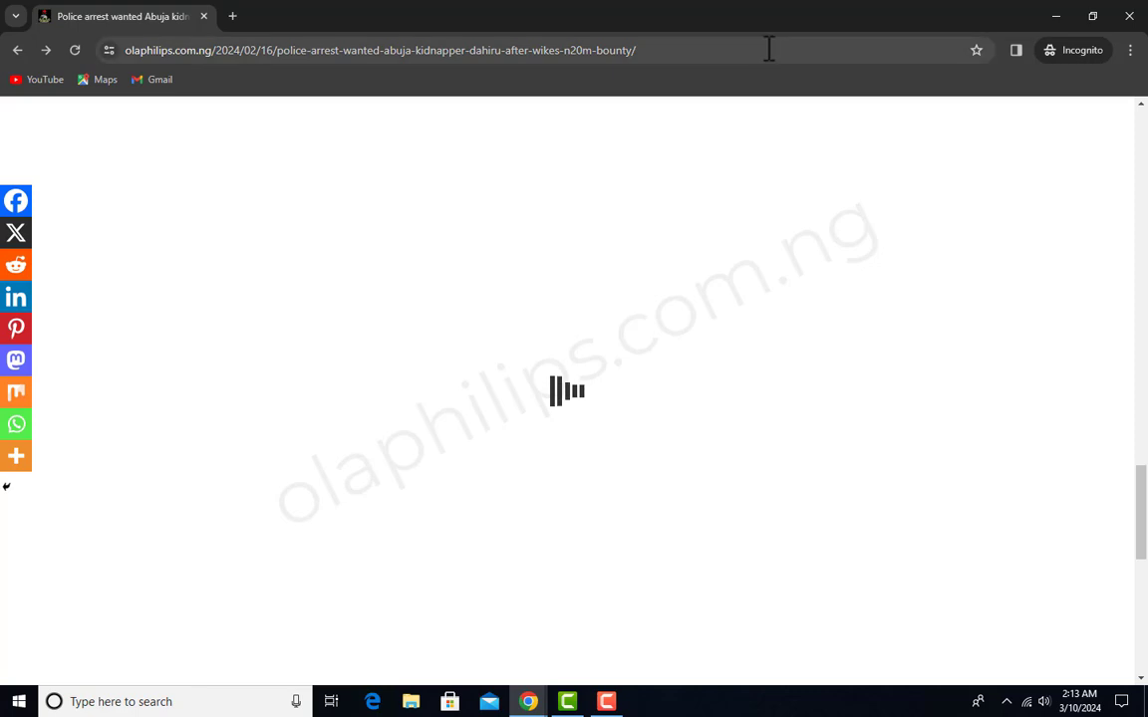
left_click(769, 49)
key("Return")
scroll(238, 363, "up", 3)
- Write the test comment "sdhjerue teujtuj" in the article's reply form and fill in the commenter's name
left_click(238, 362)
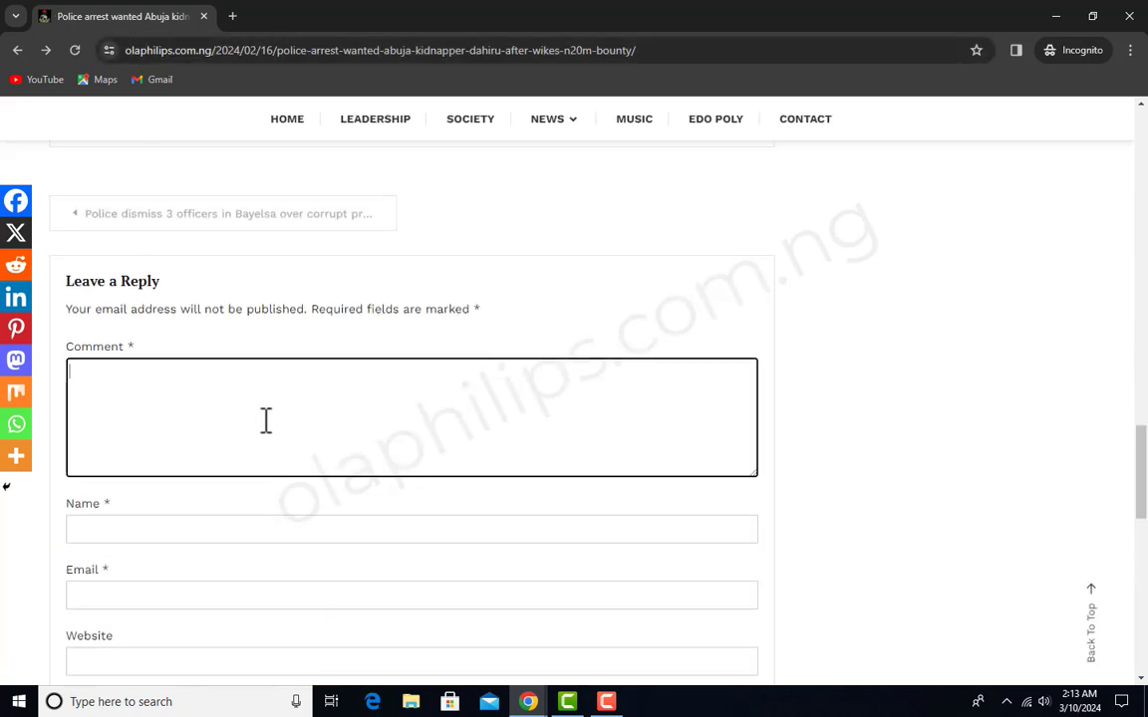
type("sdhjerue teujtuj")
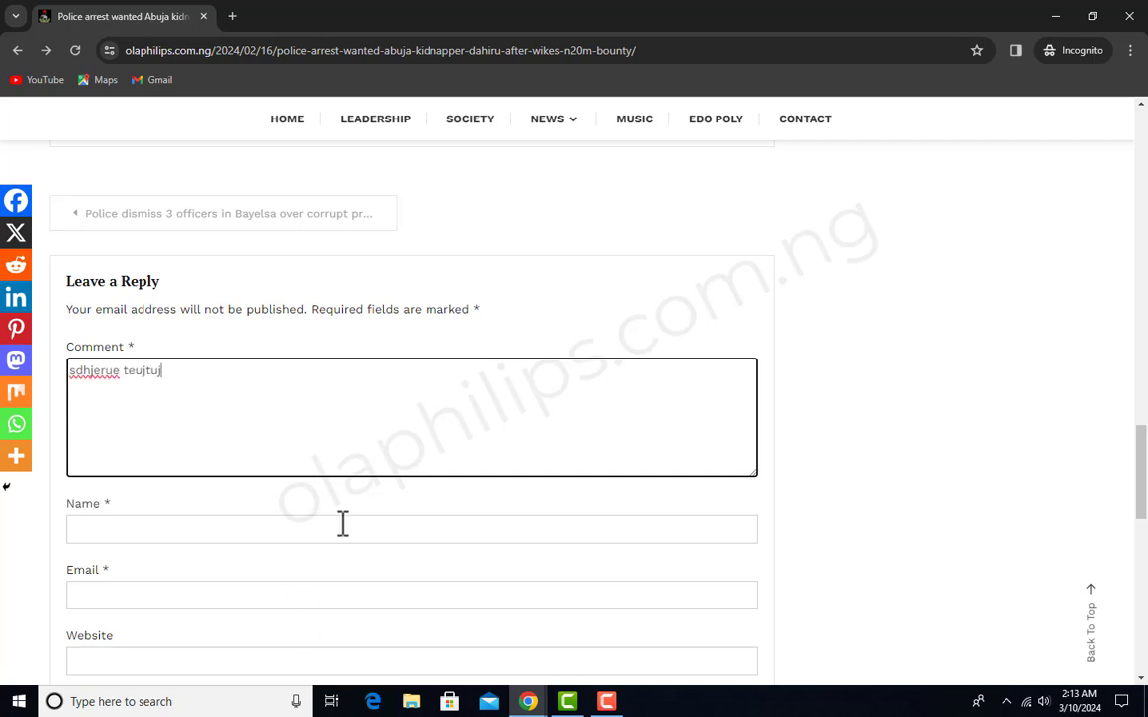
left_click(341, 525)
type("wujr")
scroll(364, 507, "down", 2)
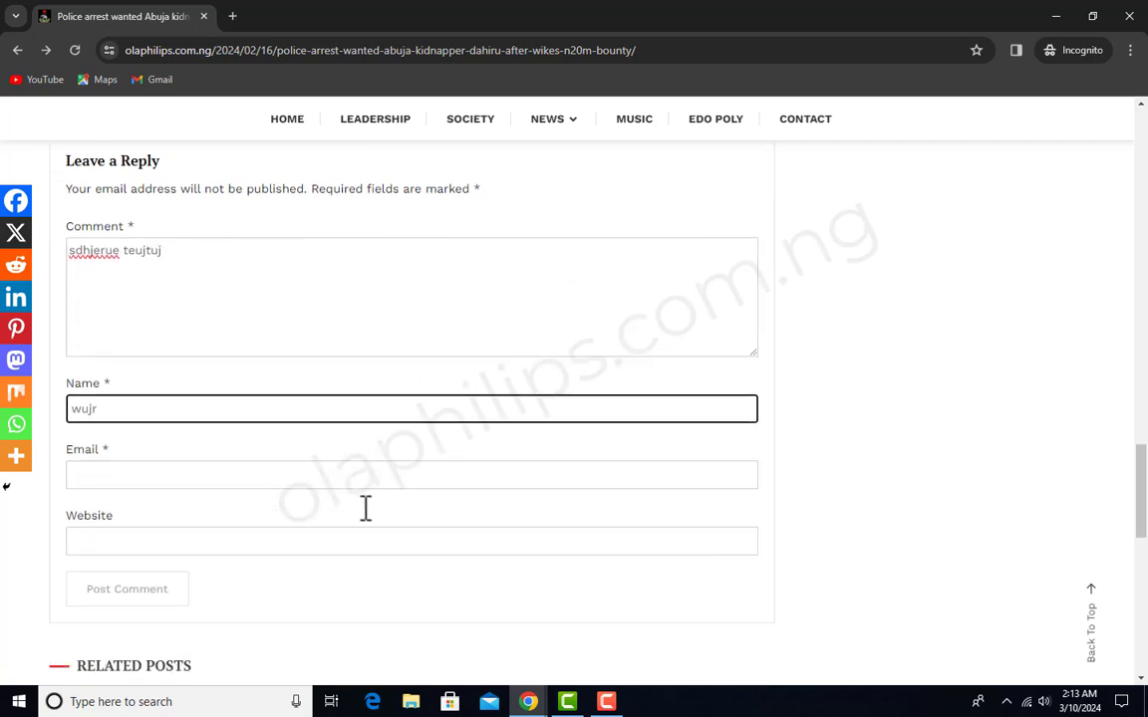
- Fill in the commenter's email and post the test comment
left_click(335, 436)
left_click(249, 478)
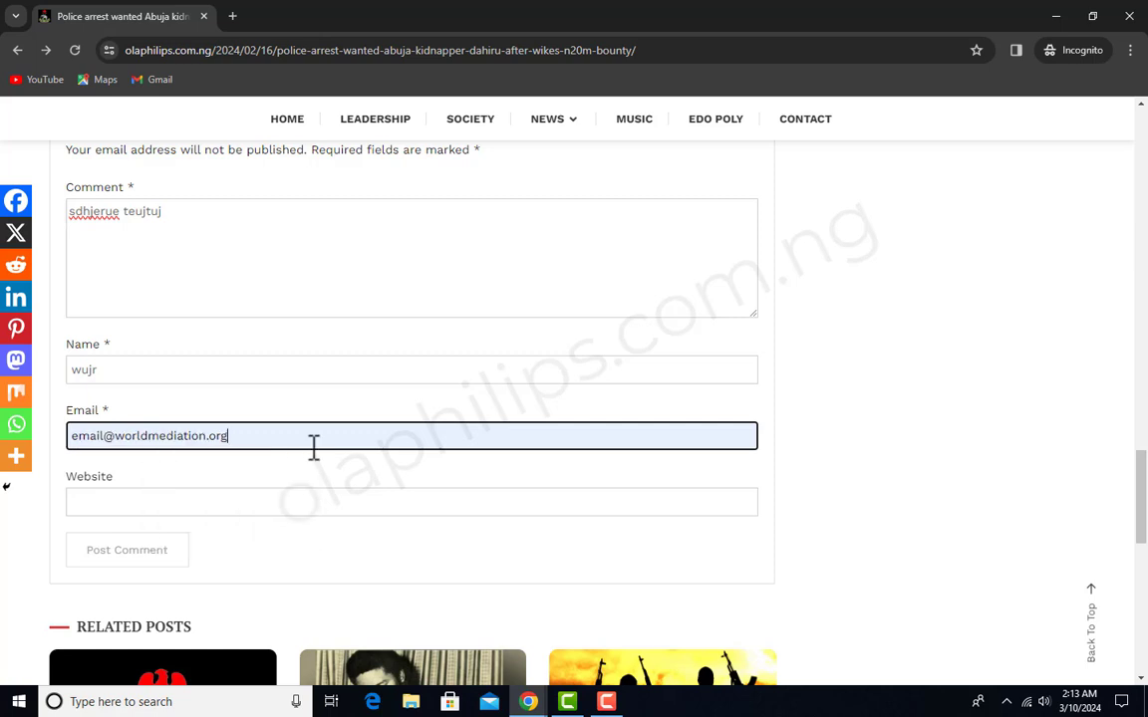
scroll(115, 435, "down", 1)
left_click(211, 423)
left_click(137, 488)
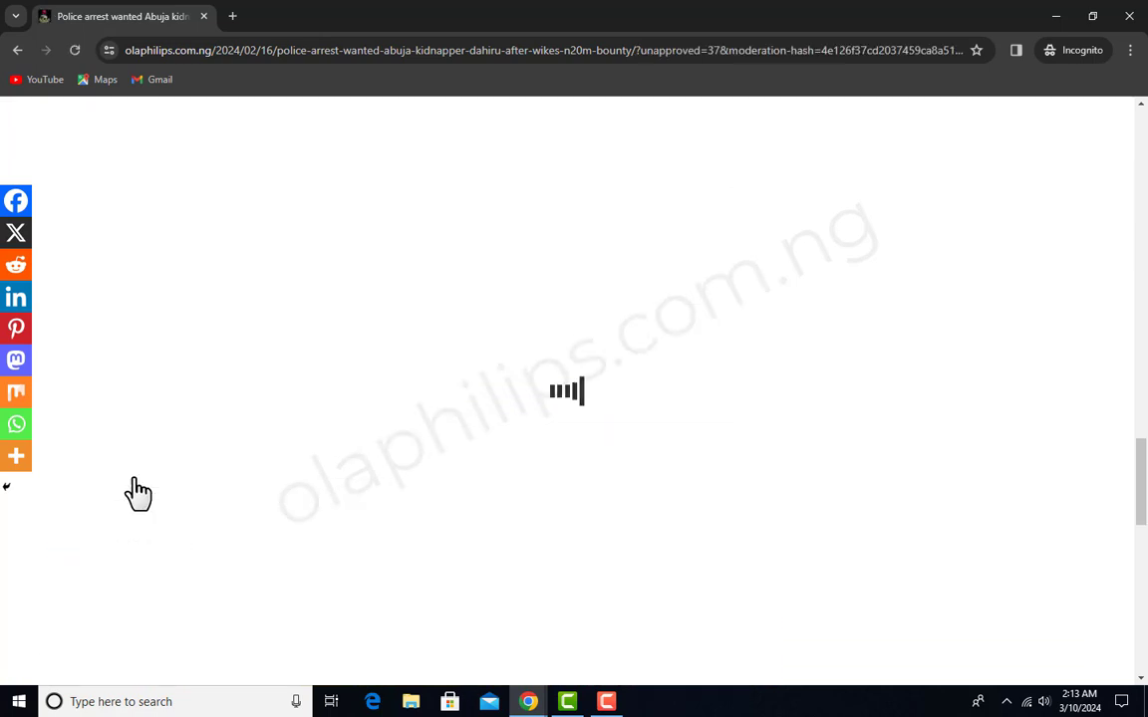
- Check how the submitted test comment is displayed below the article
scroll(784, 370, "up", 5)
scroll(787, 383, "up", 15)
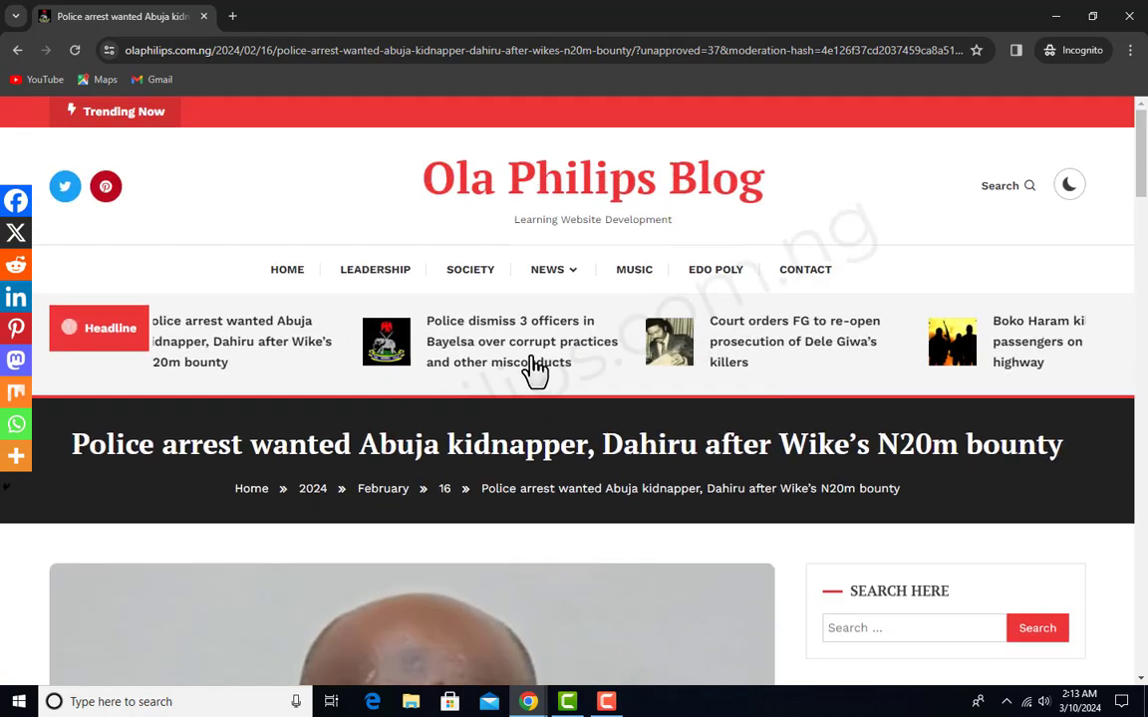
scroll(533, 372, "down", 20)
scroll(607, 362, "down", 5)
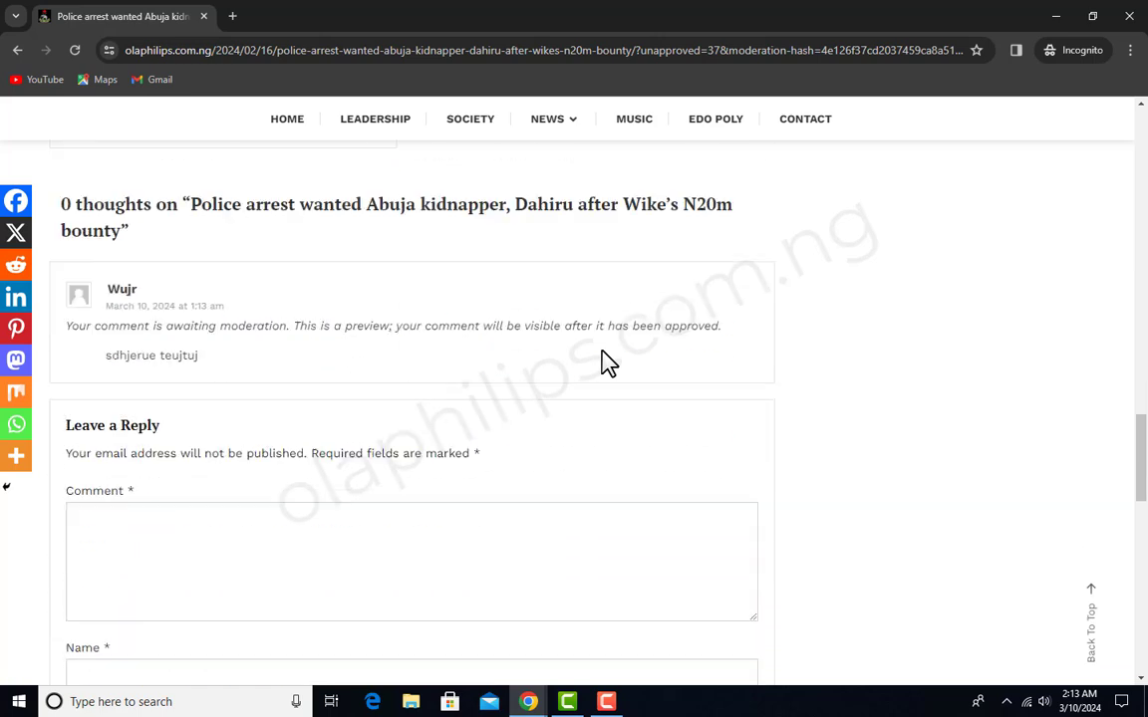
scroll(607, 361, "up", 2)
scroll(228, 371, "up", 1)
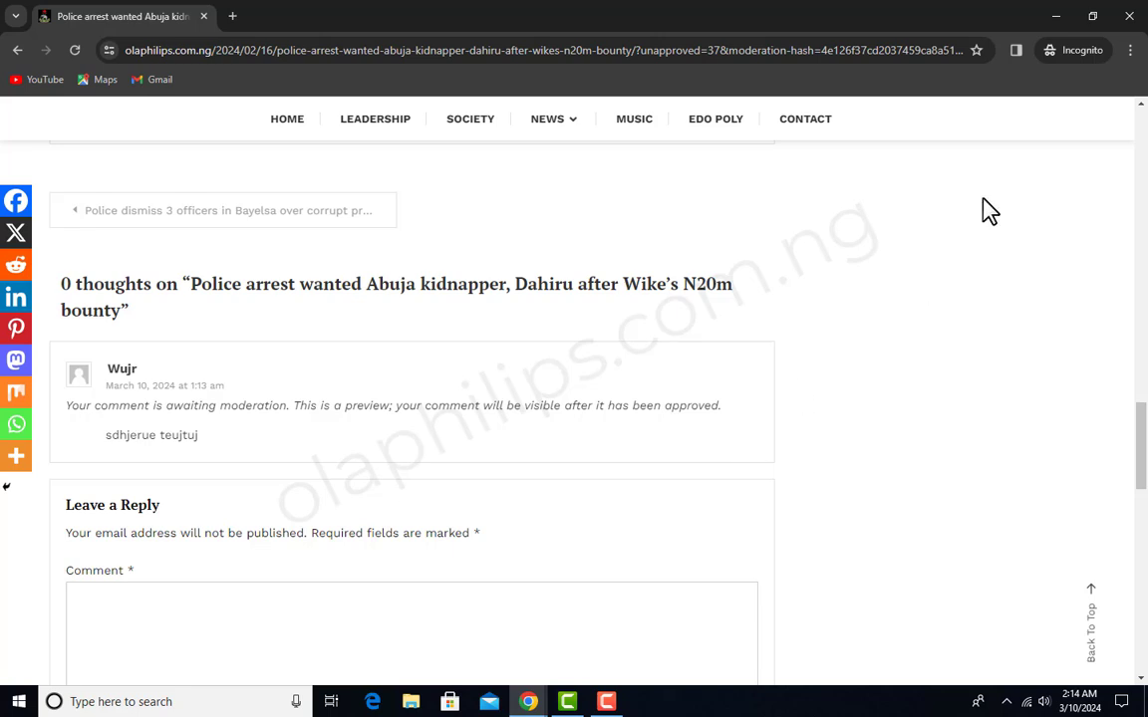
- Return to the WordPress admin window, open the site's comments and approve the pending comment "sdhjerue teujtuj"
left_click(1053, 22)
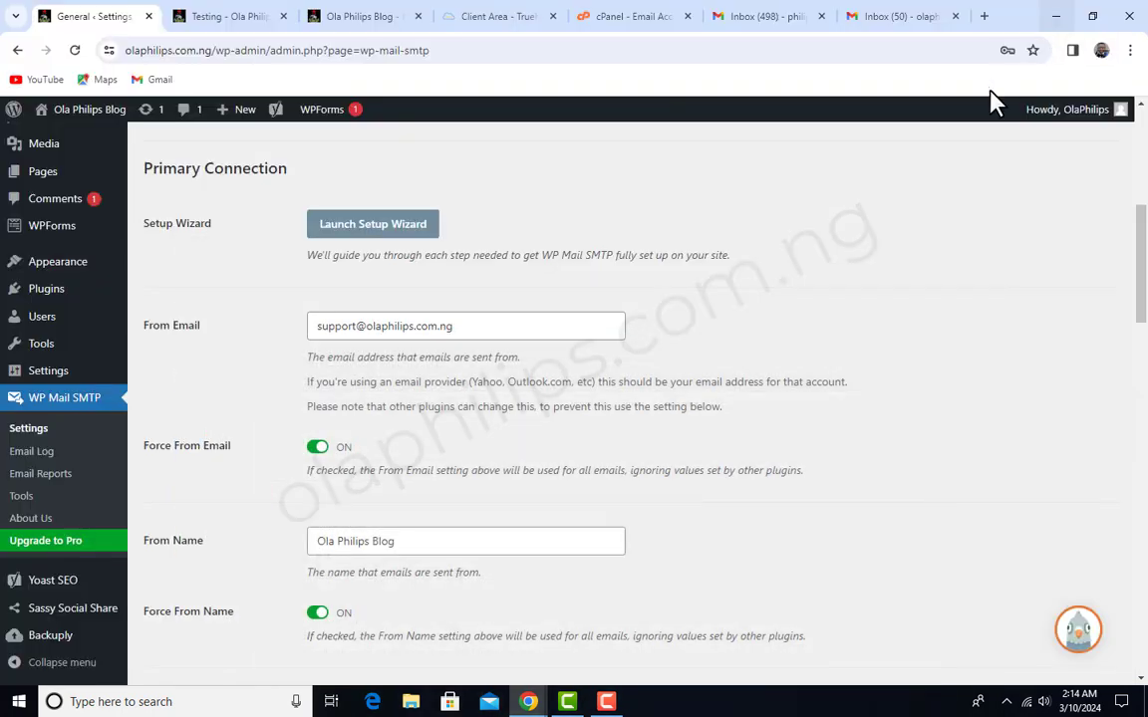
scroll(64, 311, "up", 5)
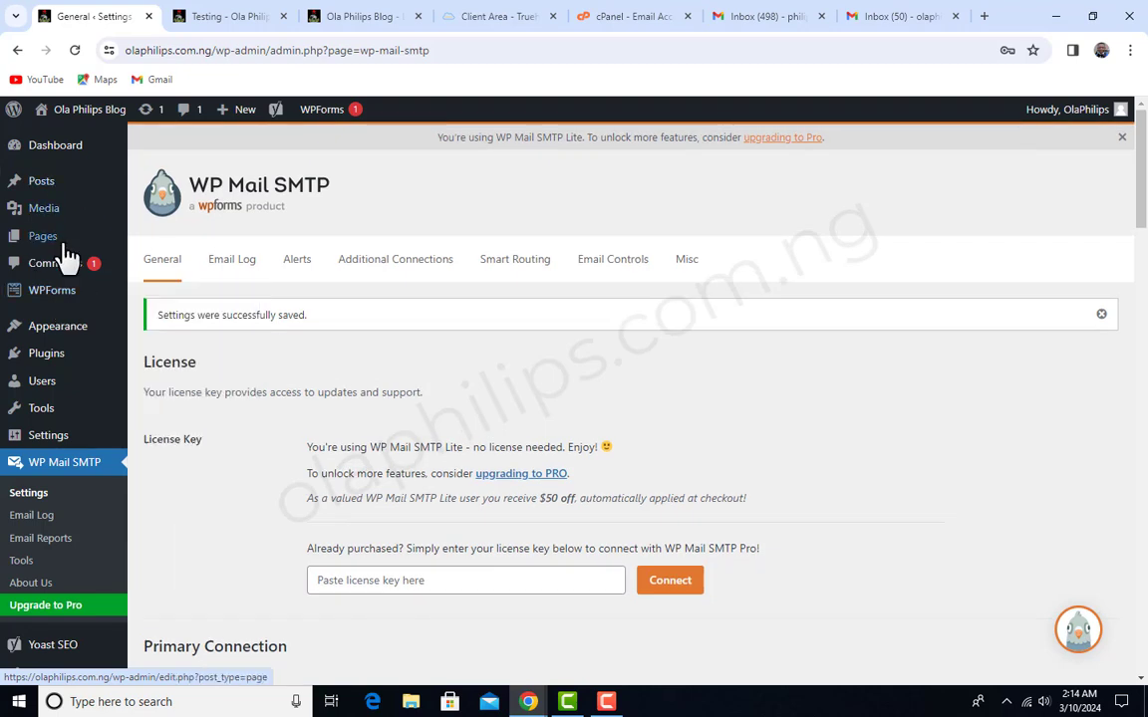
mouse_move(45, 187)
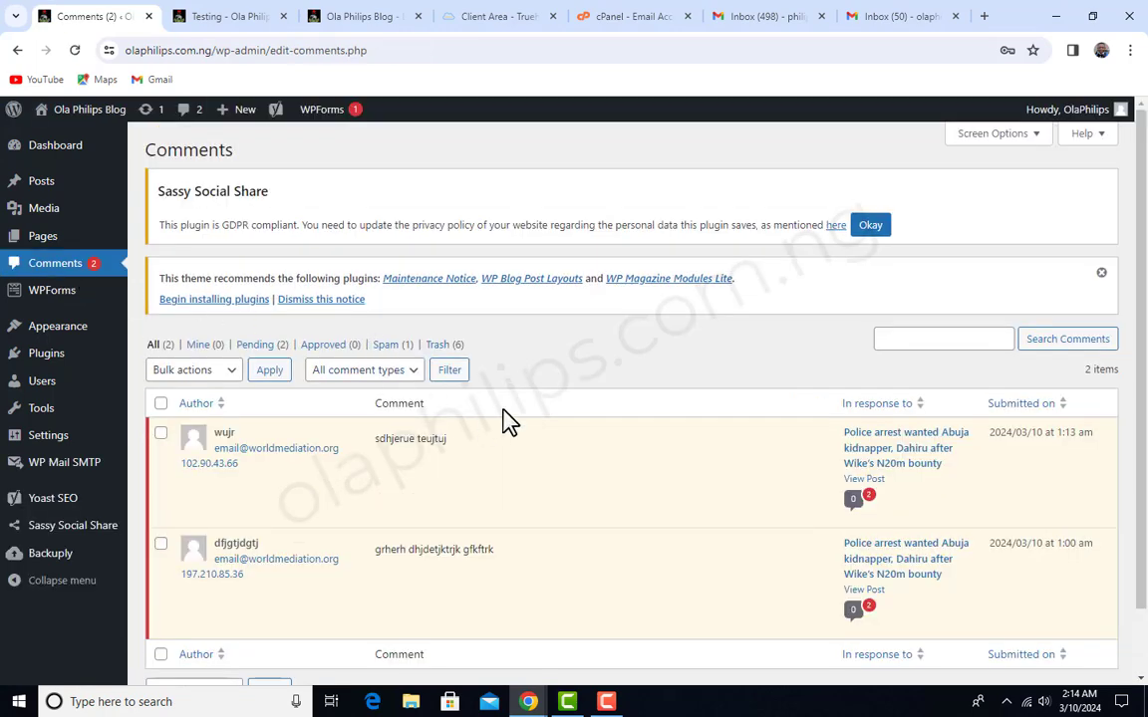
scroll(502, 416, "down", 2)
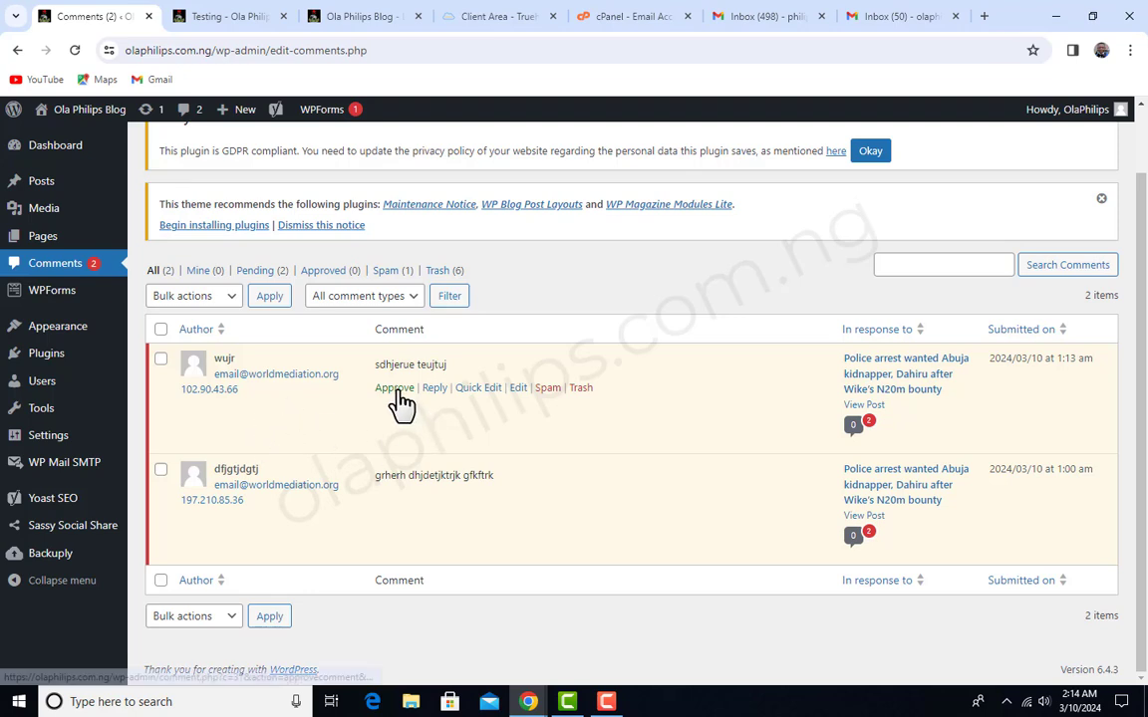
left_click(395, 390)
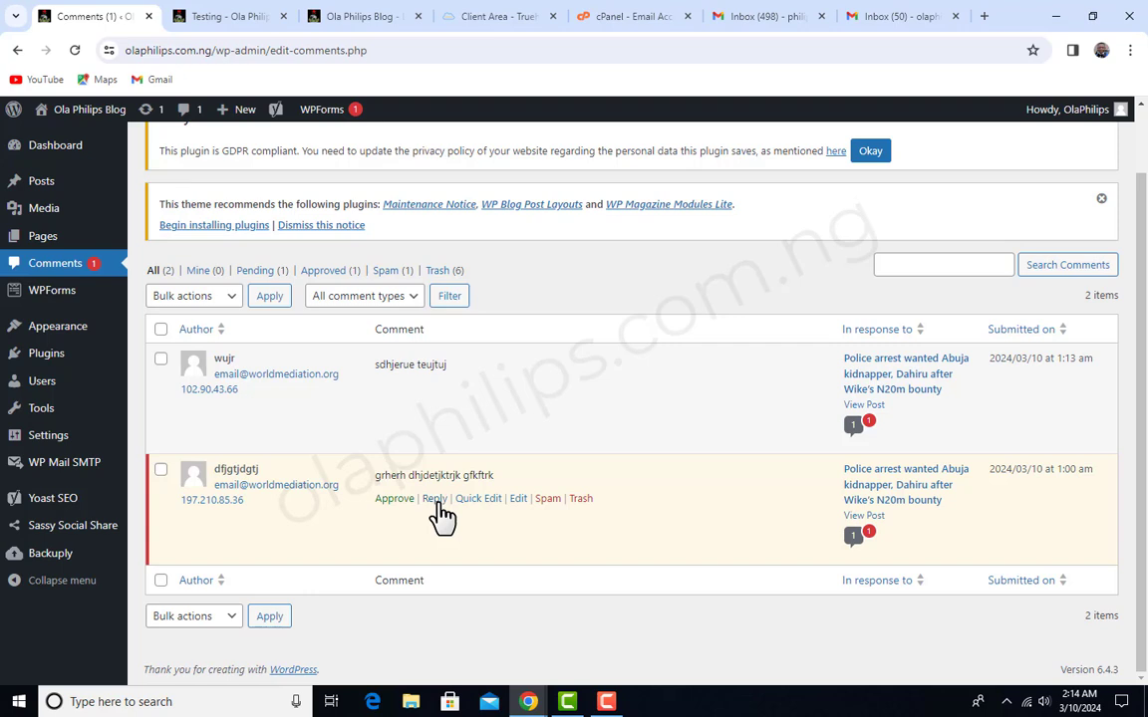
- Approve the pending comment "grherh dhjdetjktrjk gfkftrk" and reply to it with "I am aware"
left_click(435, 498)
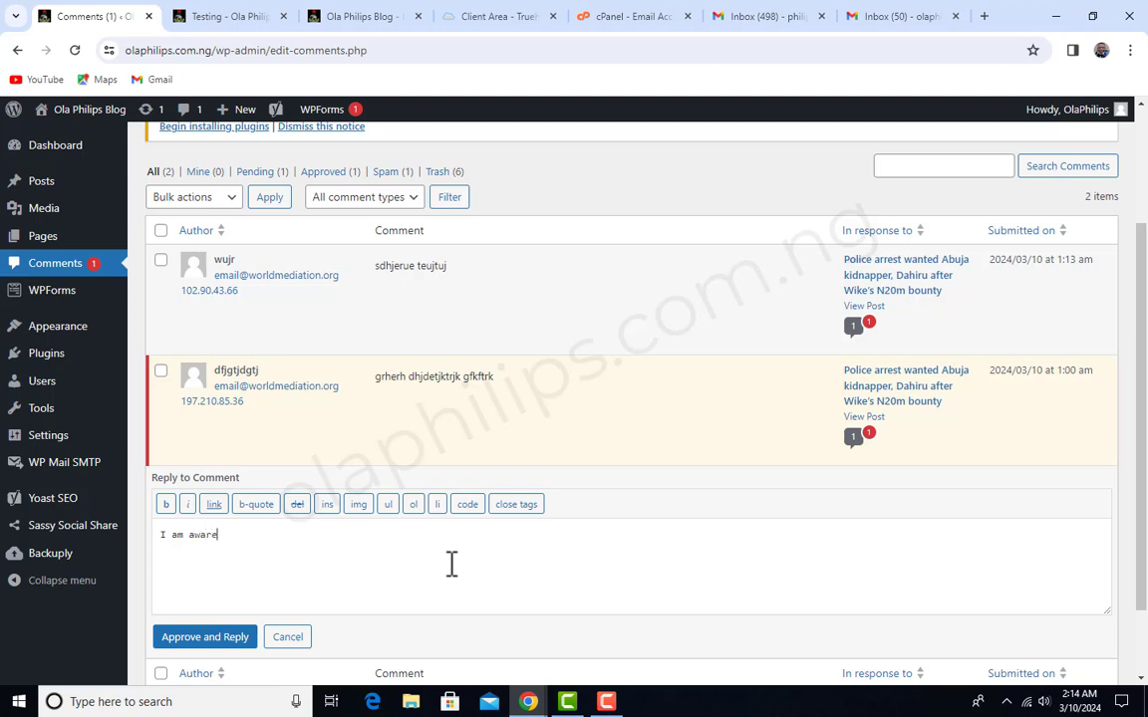
scroll(299, 533, "down", 1)
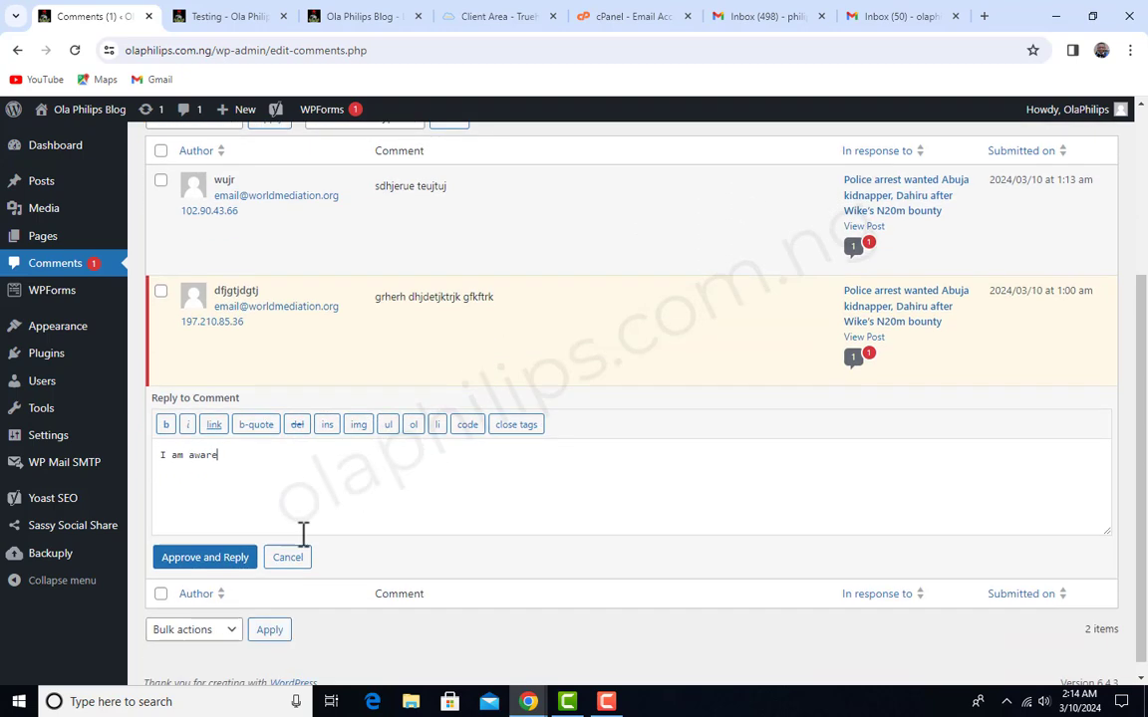
left_click(221, 572)
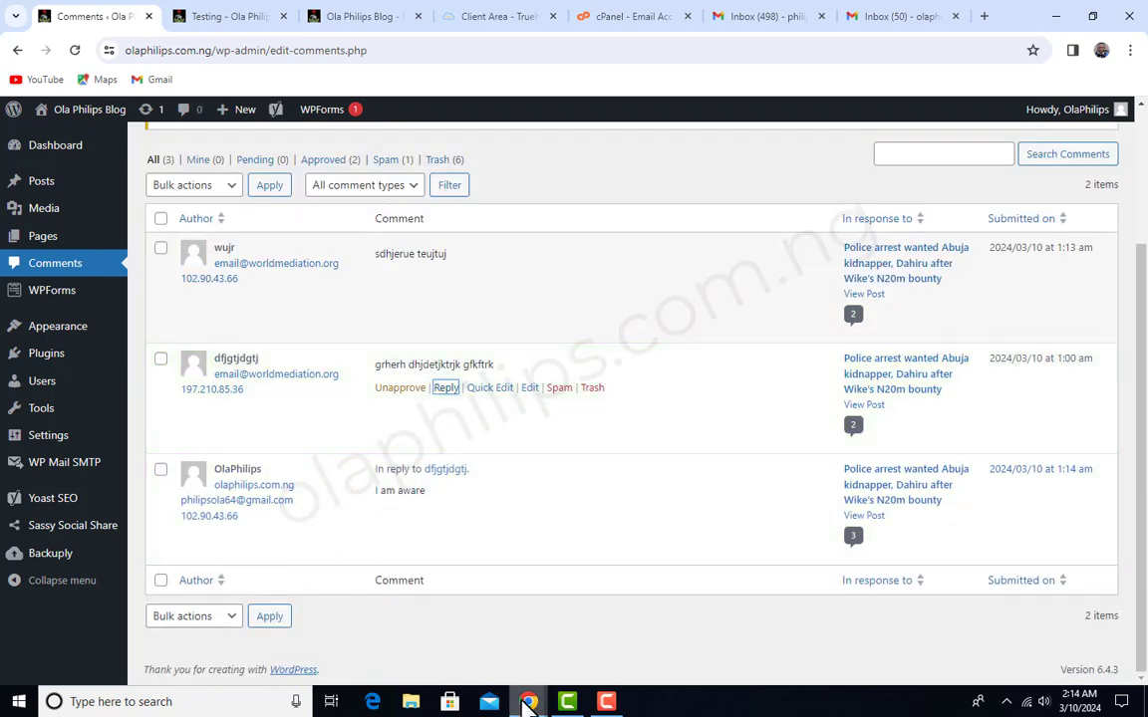
- Switch to the Incognito window and reload the article to check its approved comments and reply
mouse_move(528, 703)
left_click(598, 628)
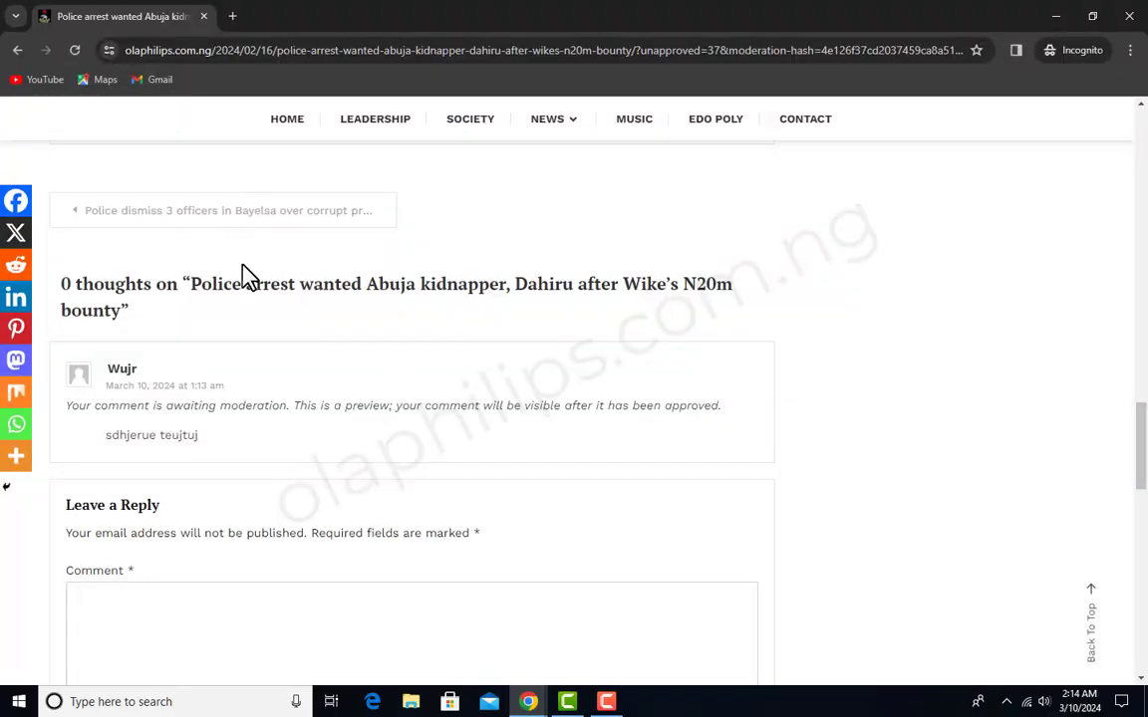
left_click(75, 50)
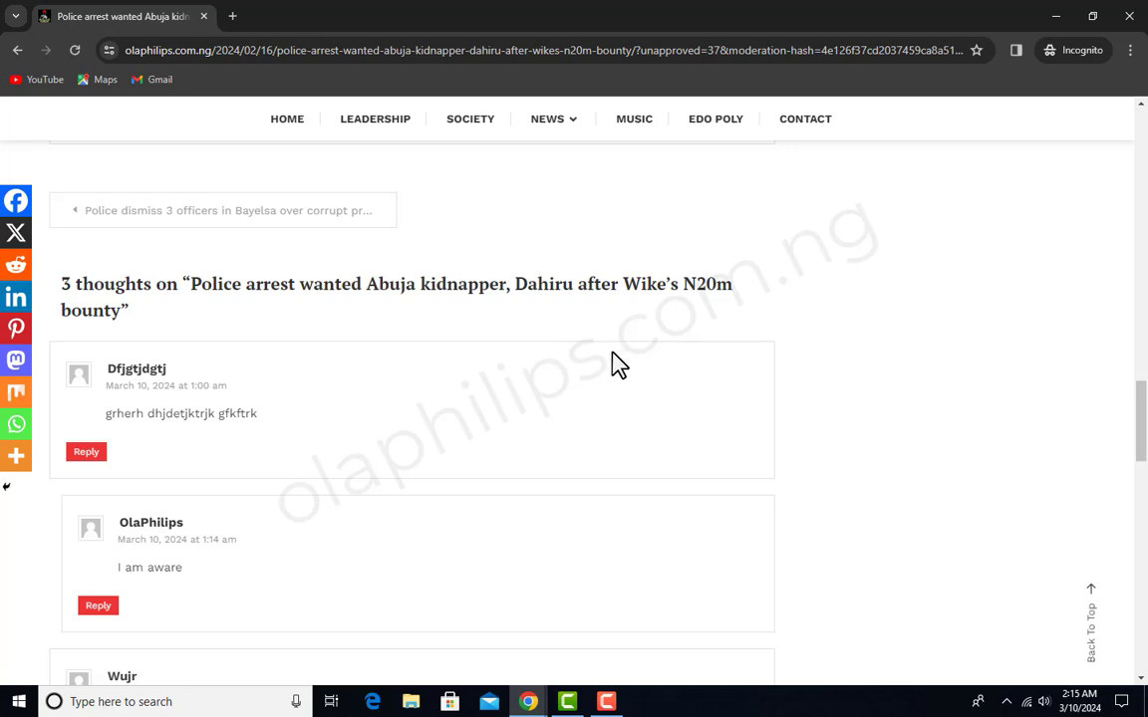
- Look through the article's comment thread, including the nested reply, and the default Leave a Reply form
scroll(302, 230, "down", 5)
scroll(169, 339, "up", 4)
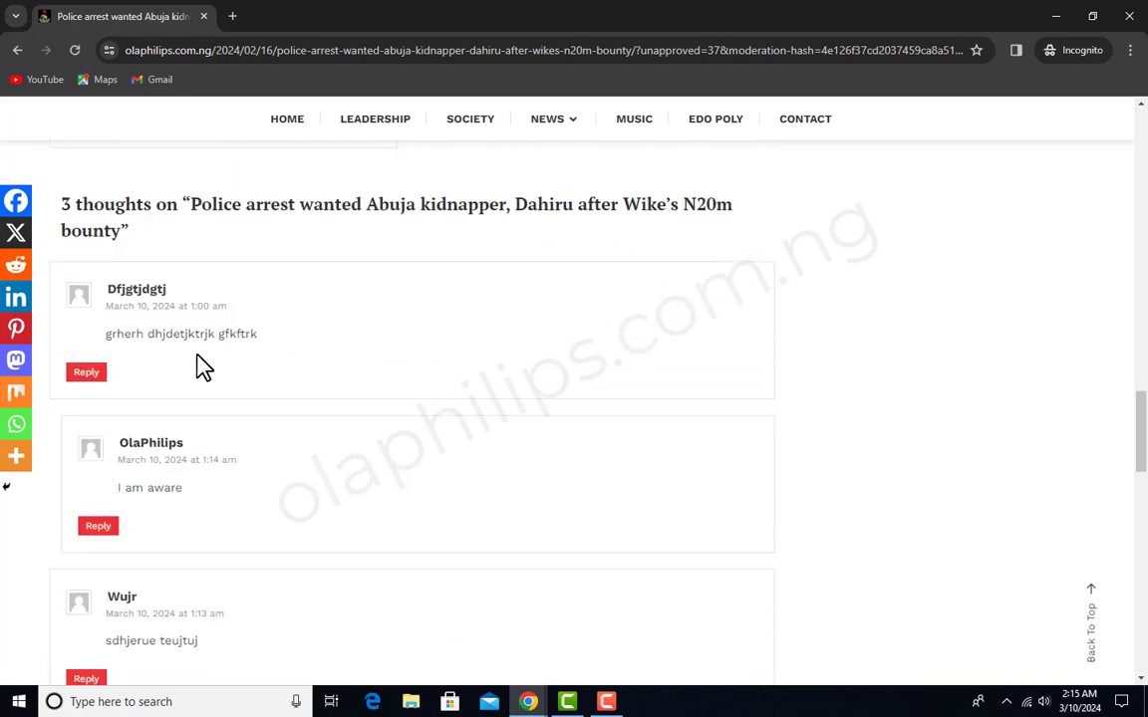
scroll(101, 438, "down", 1)
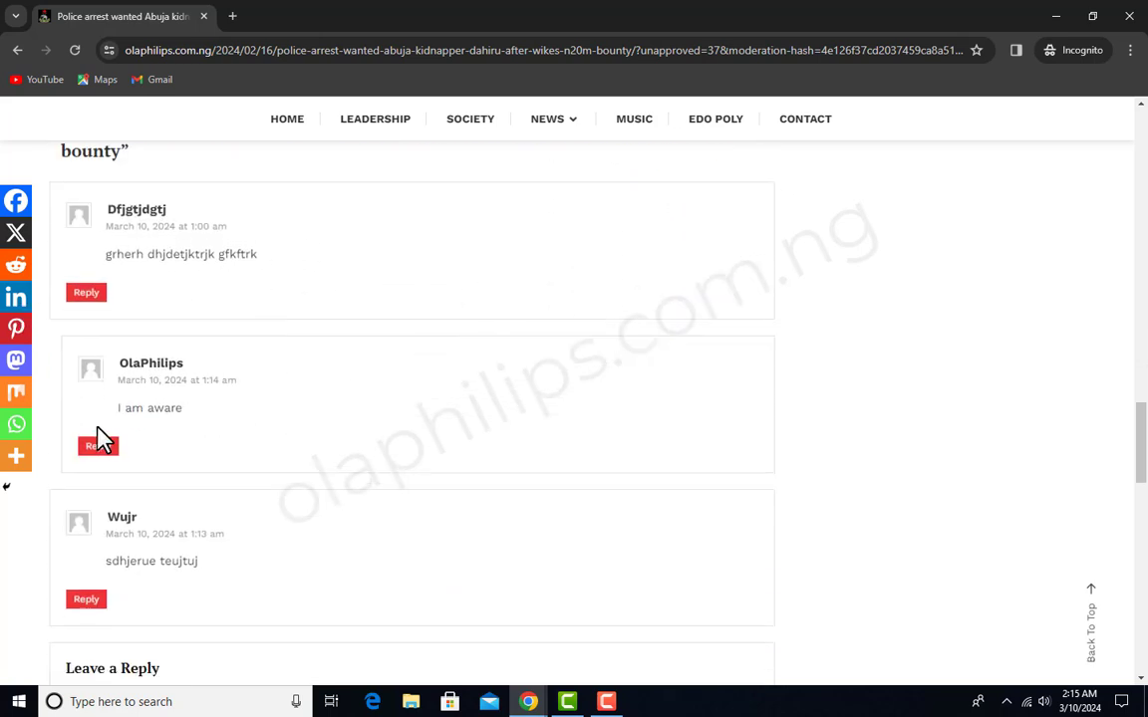
scroll(413, 456, "down", 1)
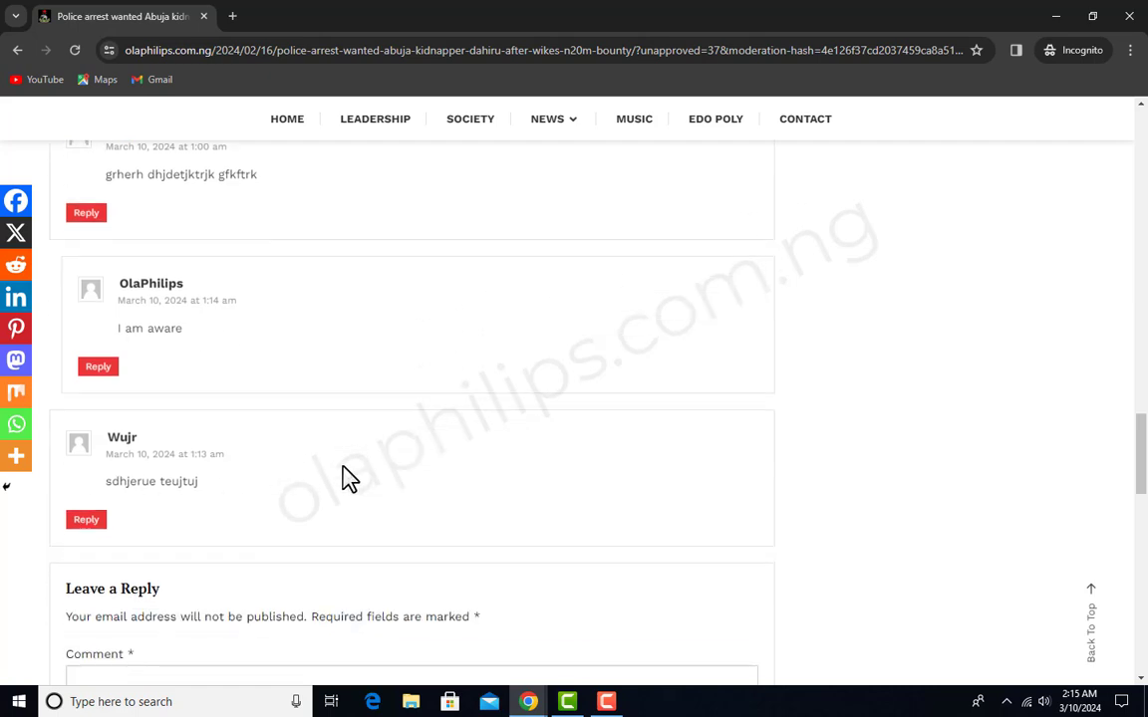
scroll(378, 463, "down", 3)
scroll(427, 453, "down", 3)
scroll(431, 456, "up", 4)
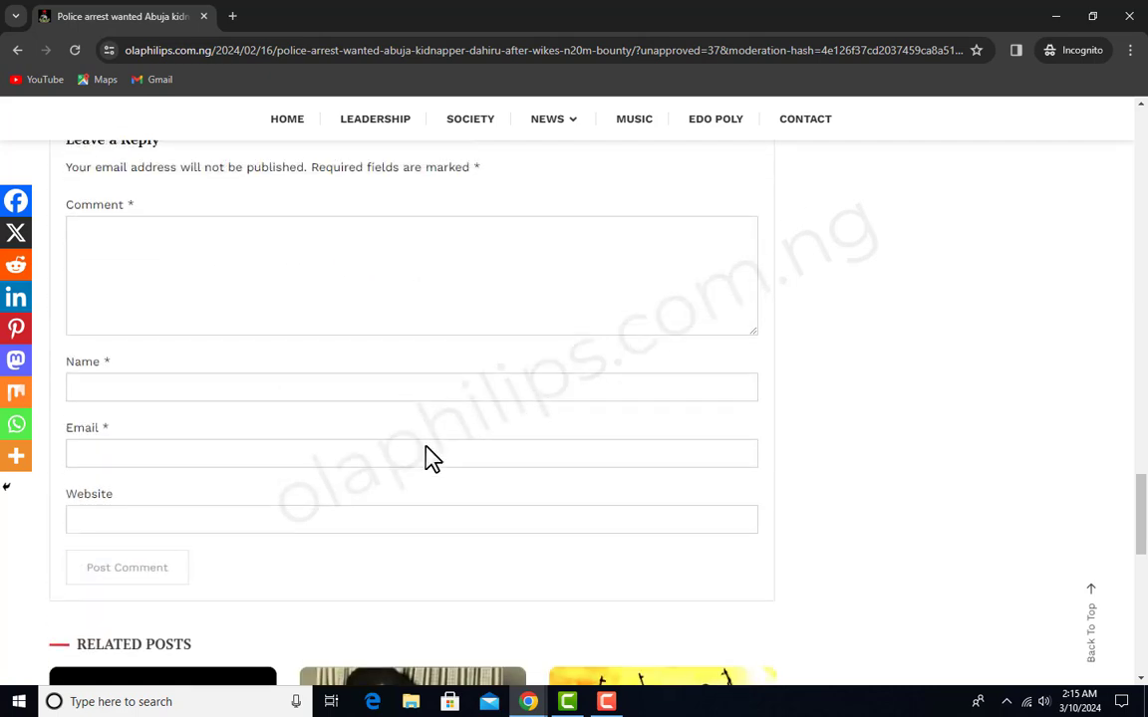
scroll(427, 456, "up", 2)
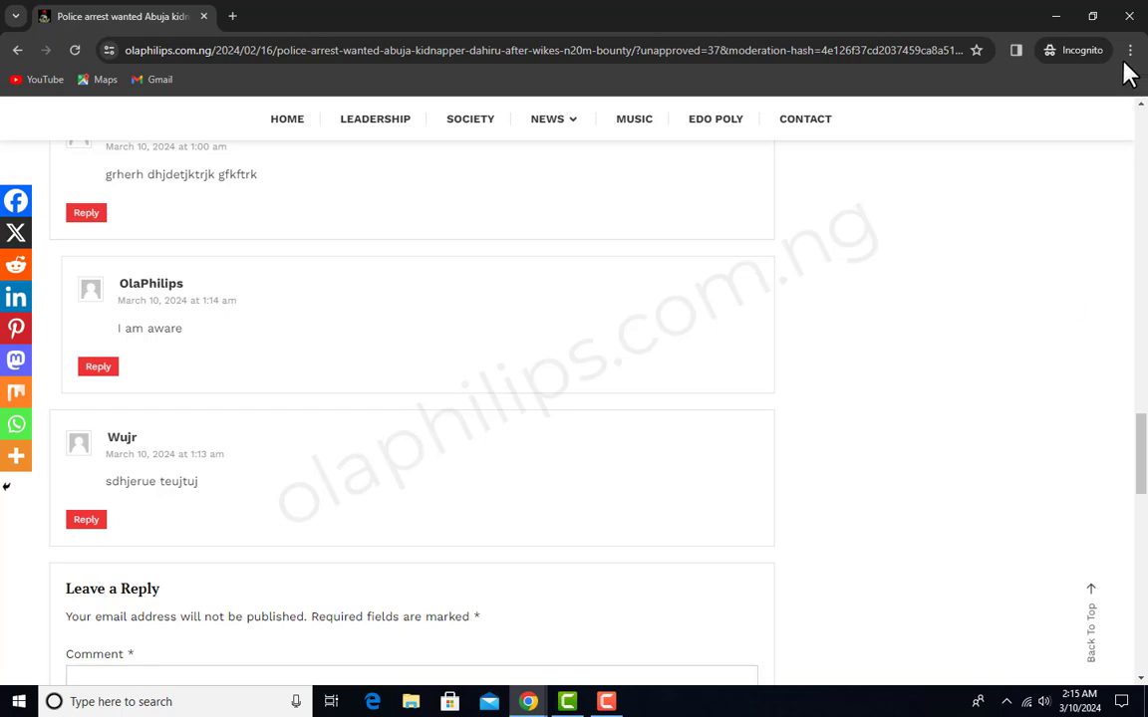
- Return to the WordPress admin window, open the installed plugins and activate wpDiscuz
left_click(1051, 18)
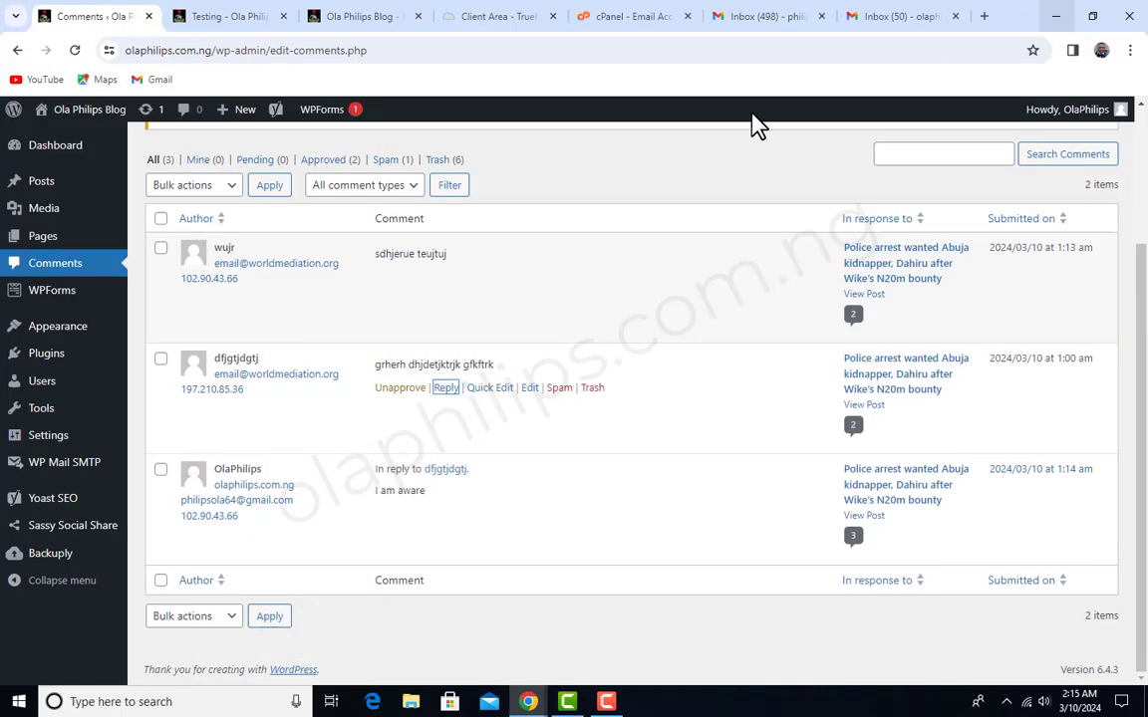
left_click(46, 357)
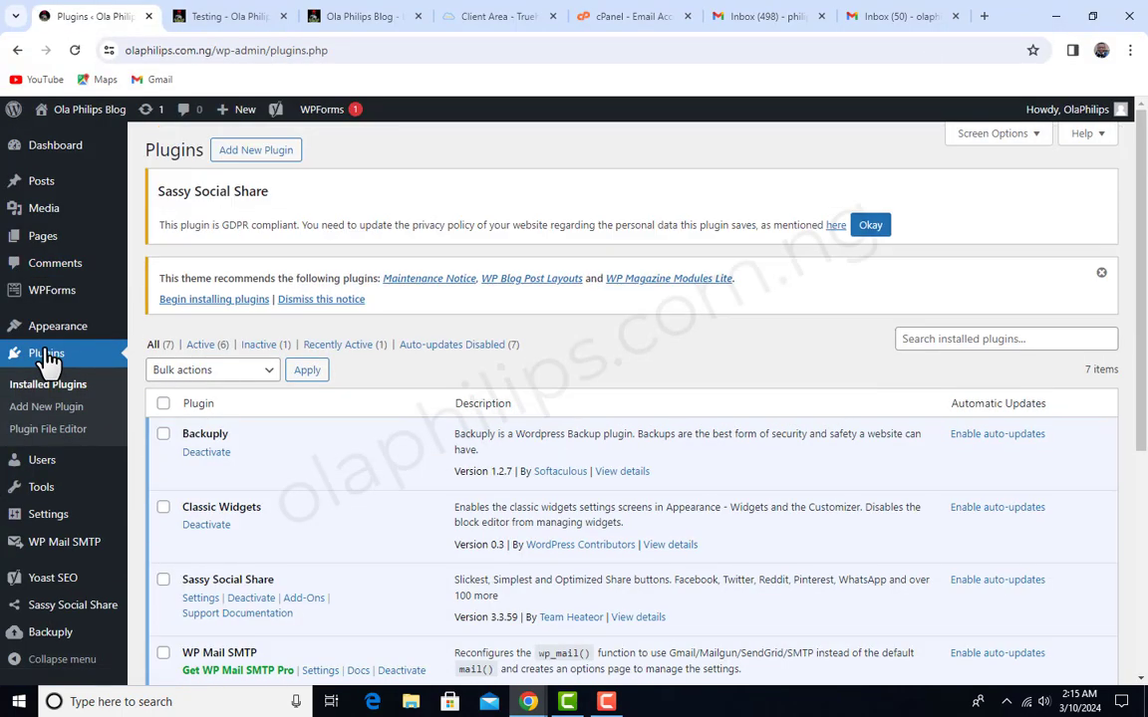
scroll(455, 455, "down", 2)
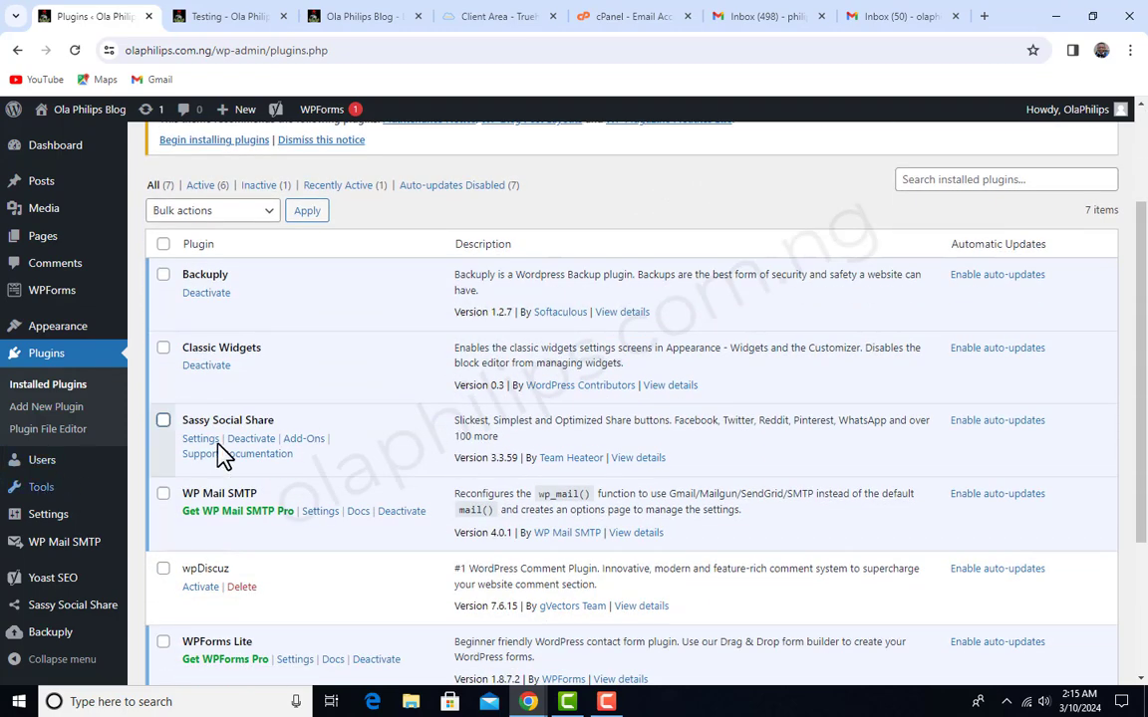
scroll(251, 535, "down", 1)
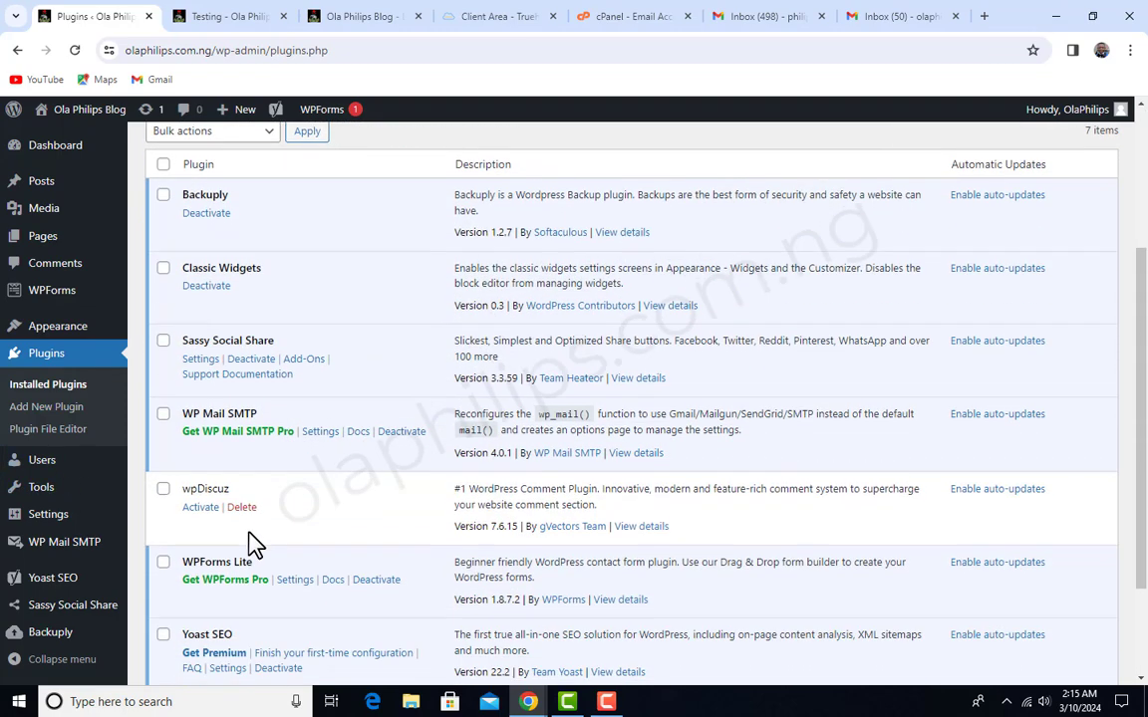
left_click(189, 507)
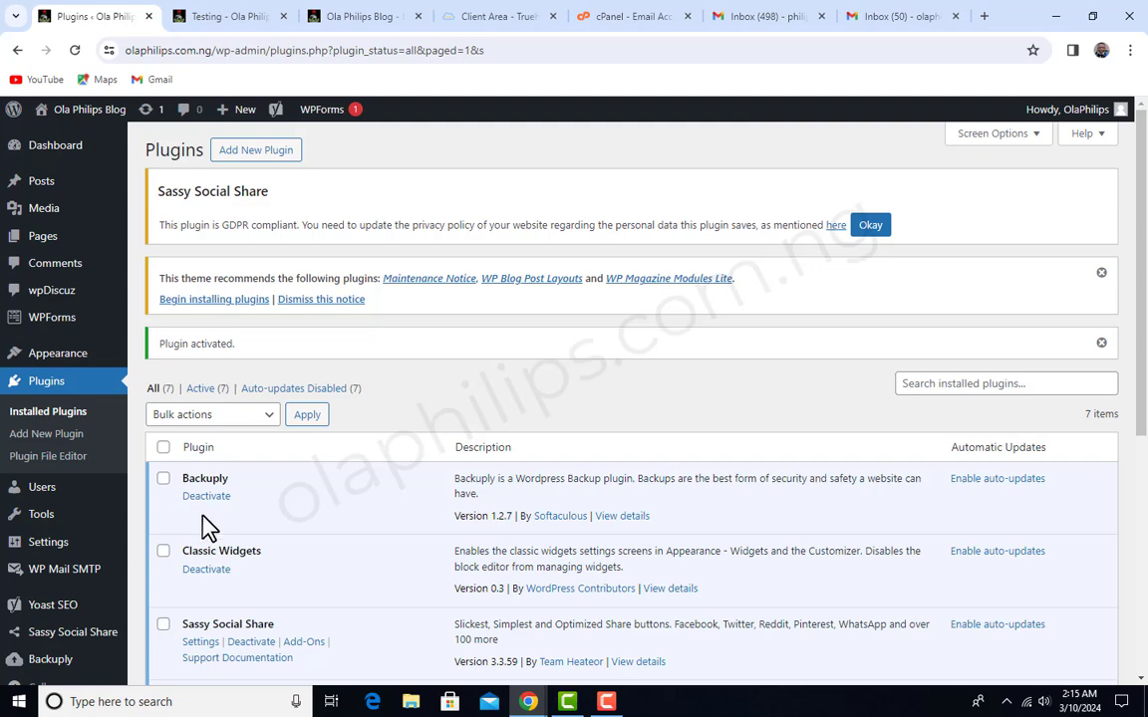
- Switch to the Incognito window, reload the article and examine its comment section with wpDiscuz active
mouse_move(528, 702)
left_click(599, 649)
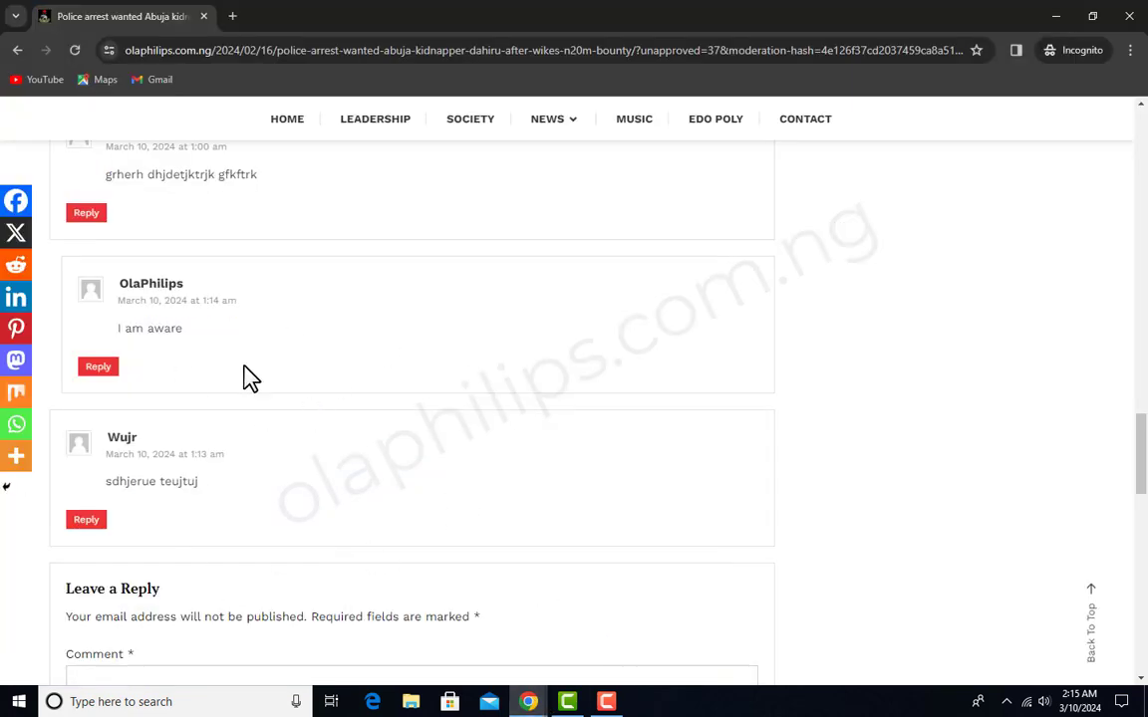
scroll(269, 384, "up", 3)
scroll(303, 409, "down", 3)
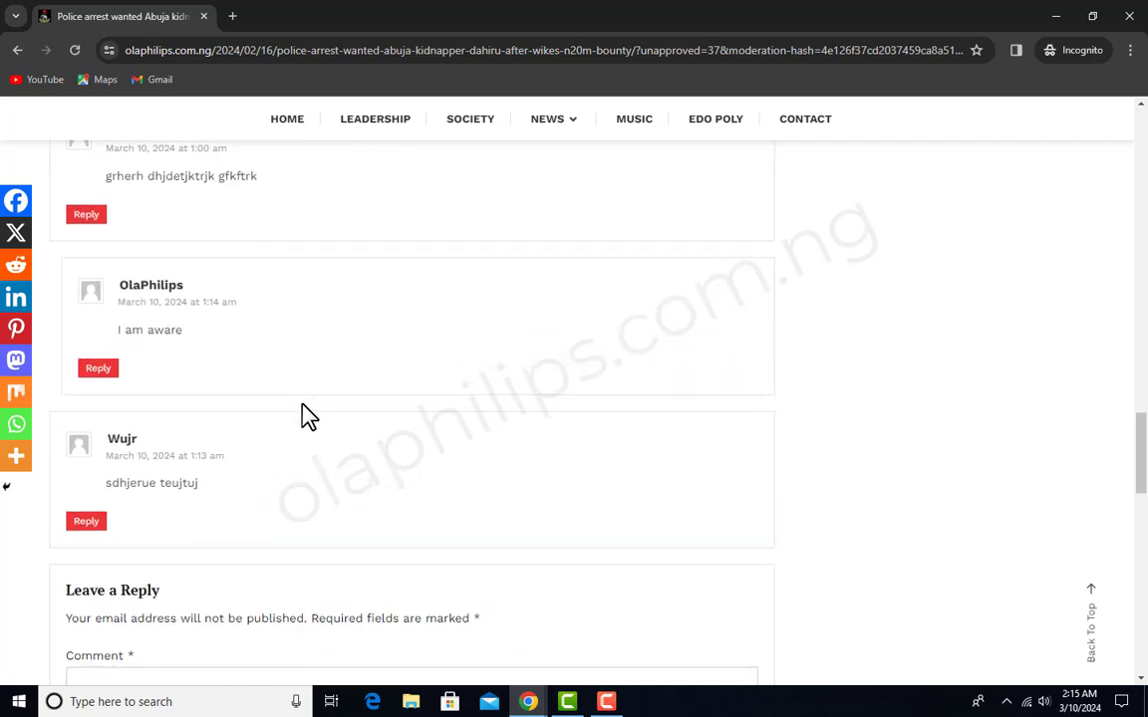
scroll(298, 409, "down", 1)
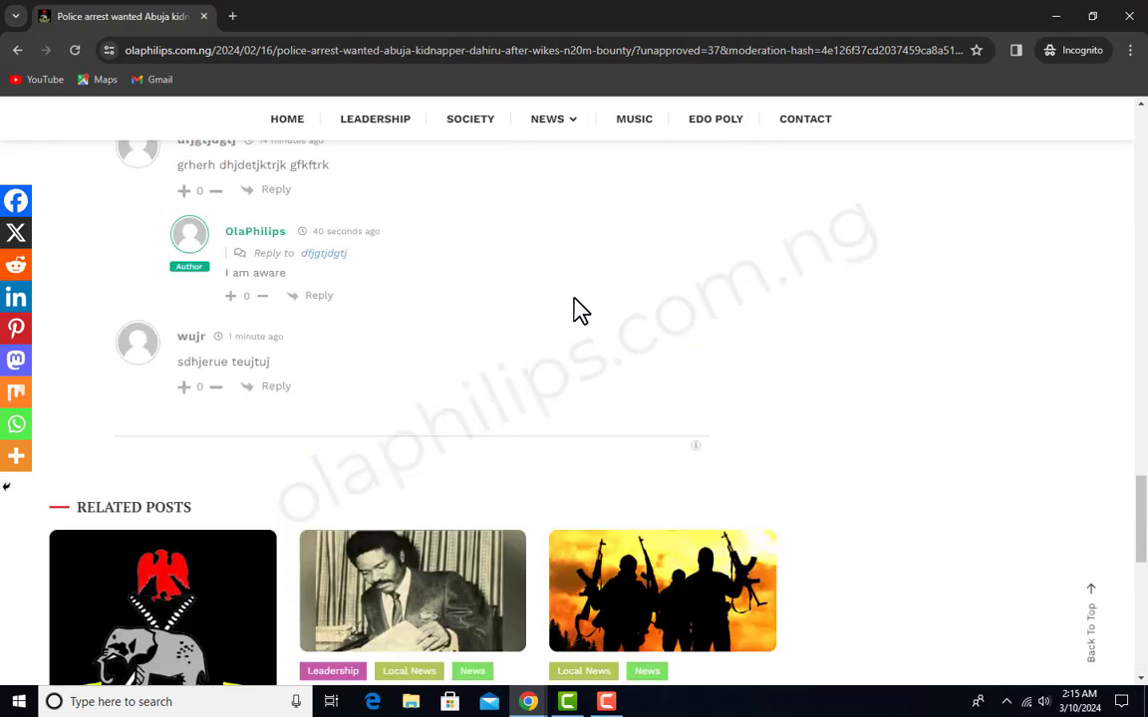
scroll(581, 311, "up", 3)
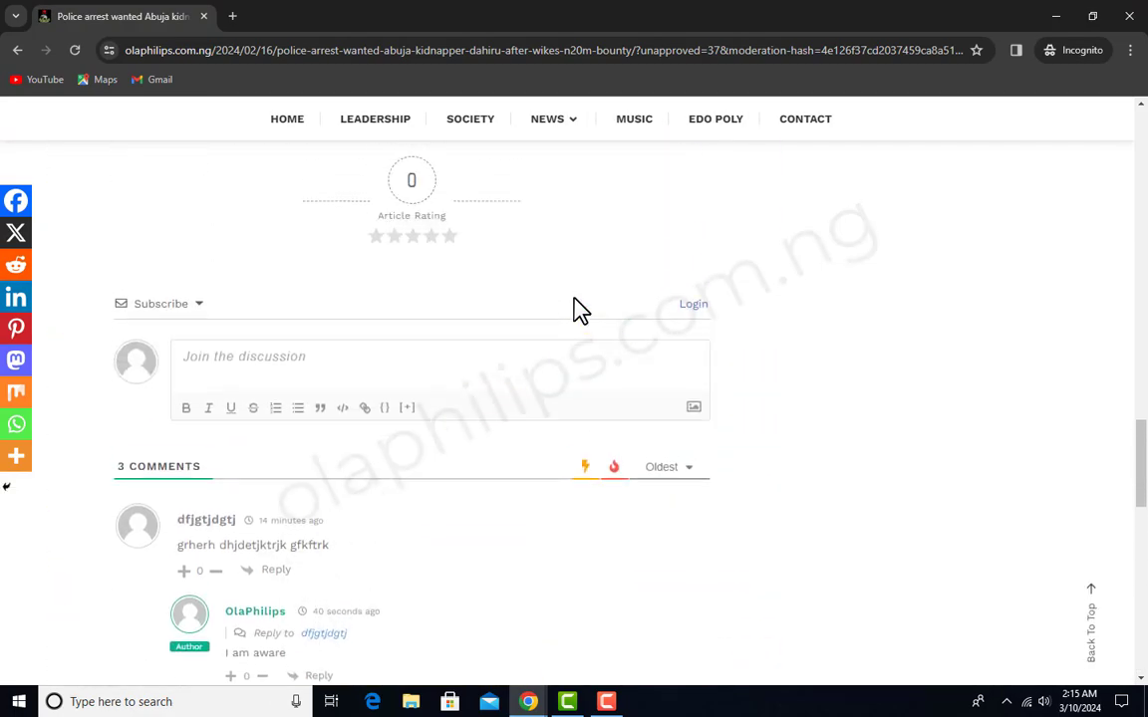
scroll(575, 299, "up", 1)
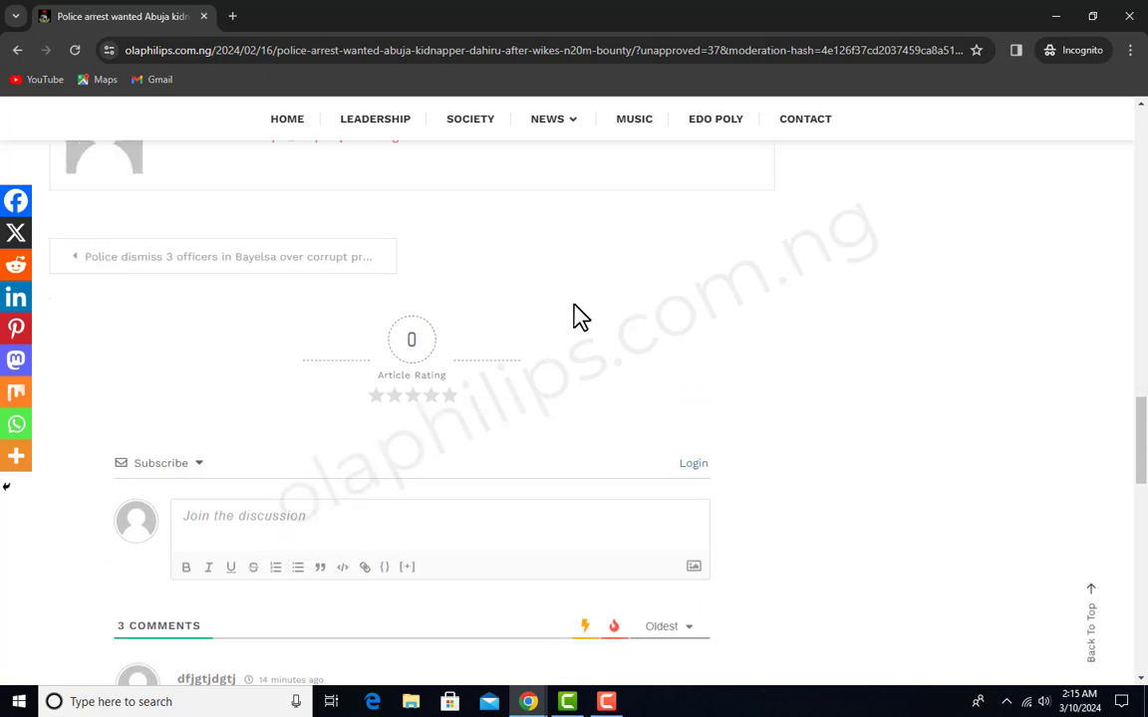
scroll(571, 317, "down", 3)
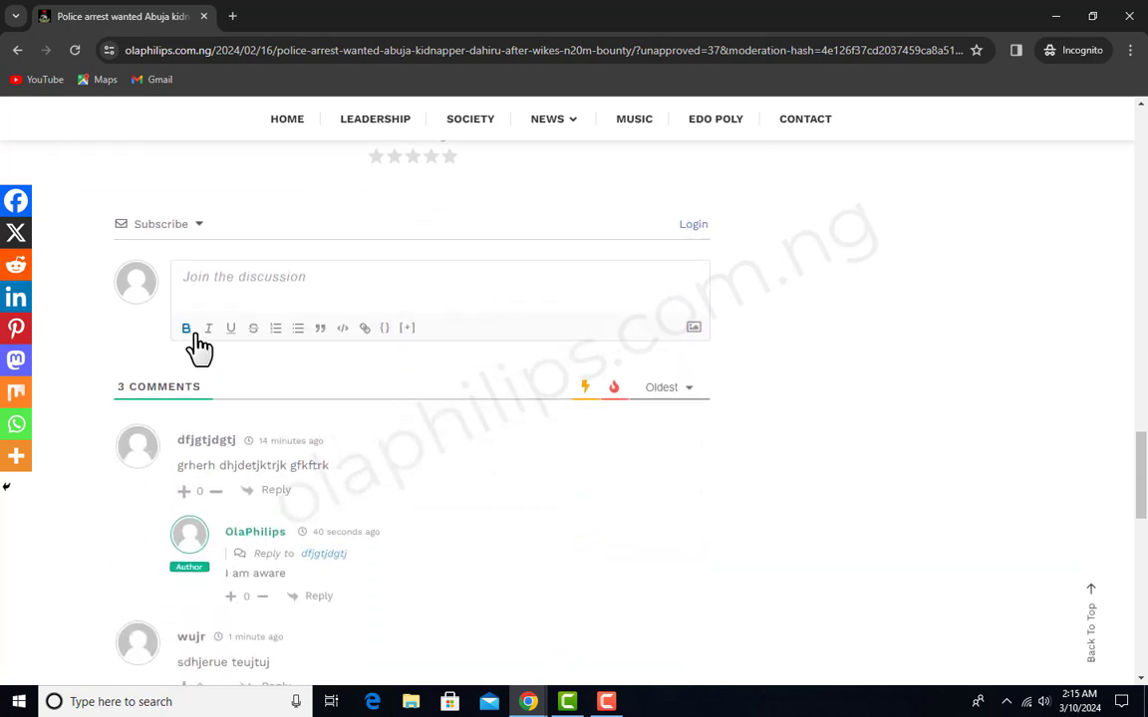
scroll(200, 349, "down", 1)
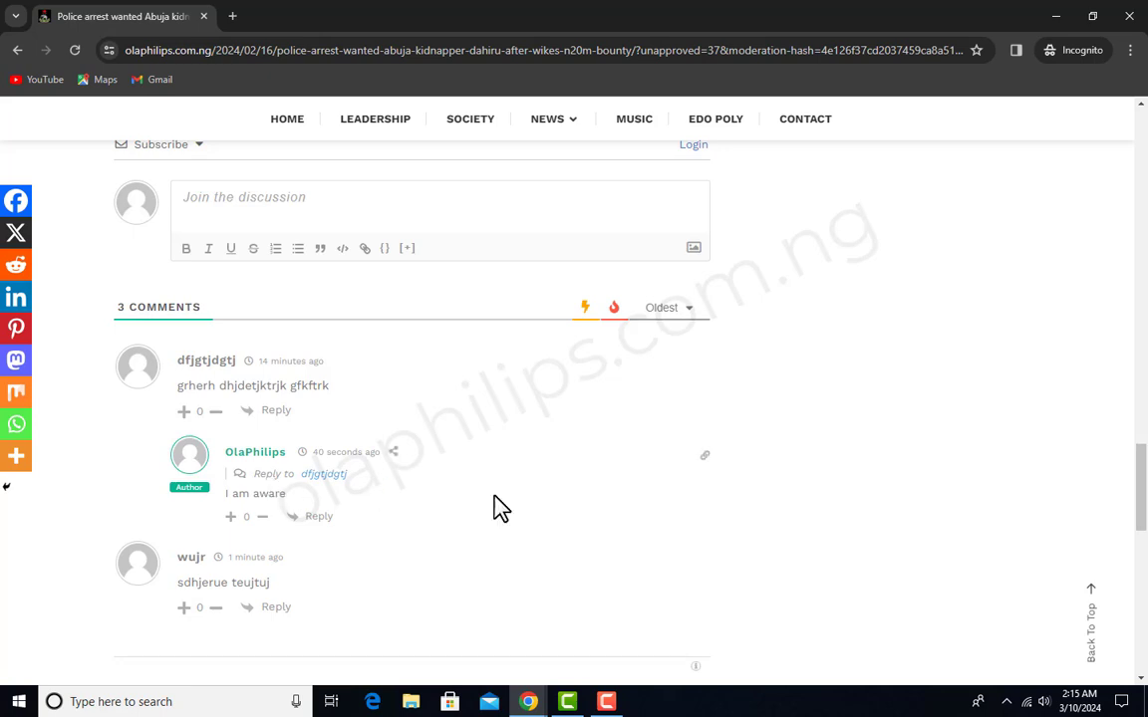
scroll(561, 440, "down", 1)
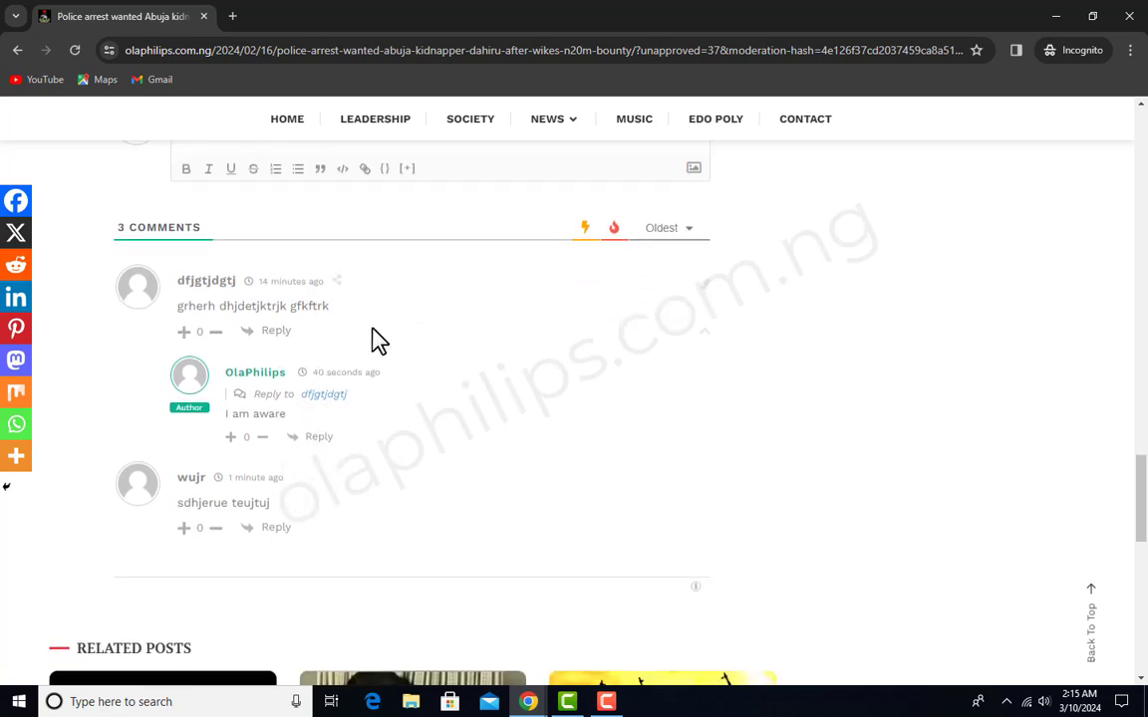